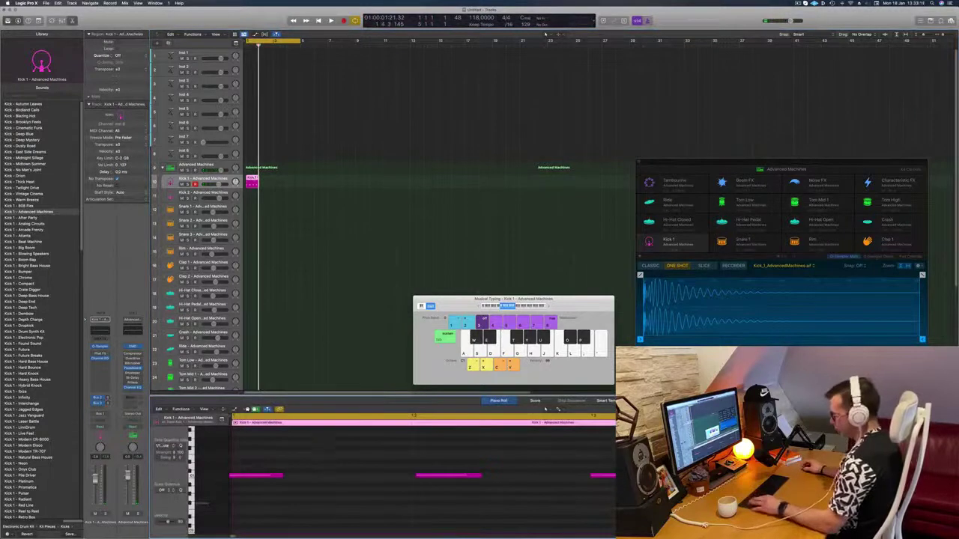
Repeat the one-bar Kick 1 region through bar 4 and play the loop
key("space")
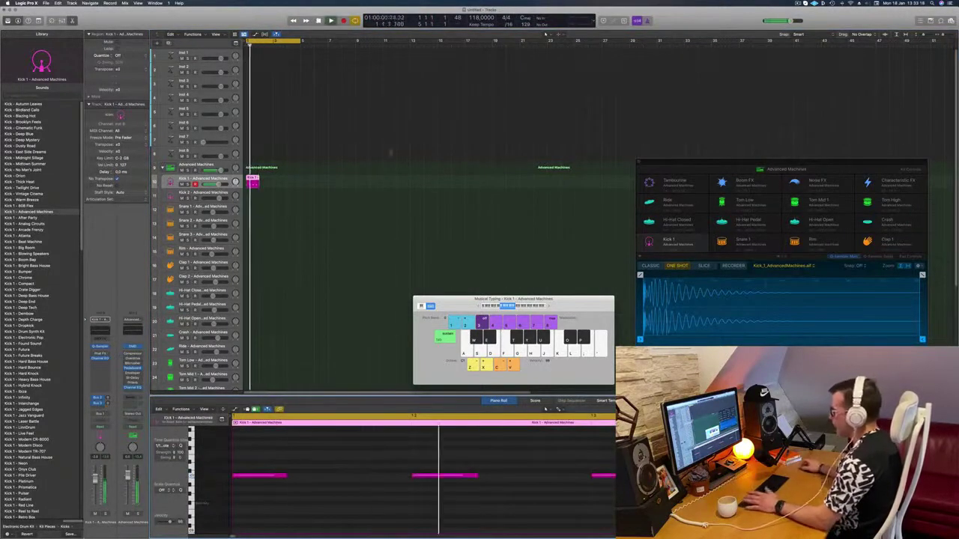
left_click_drag(254, 182, 289, 181)
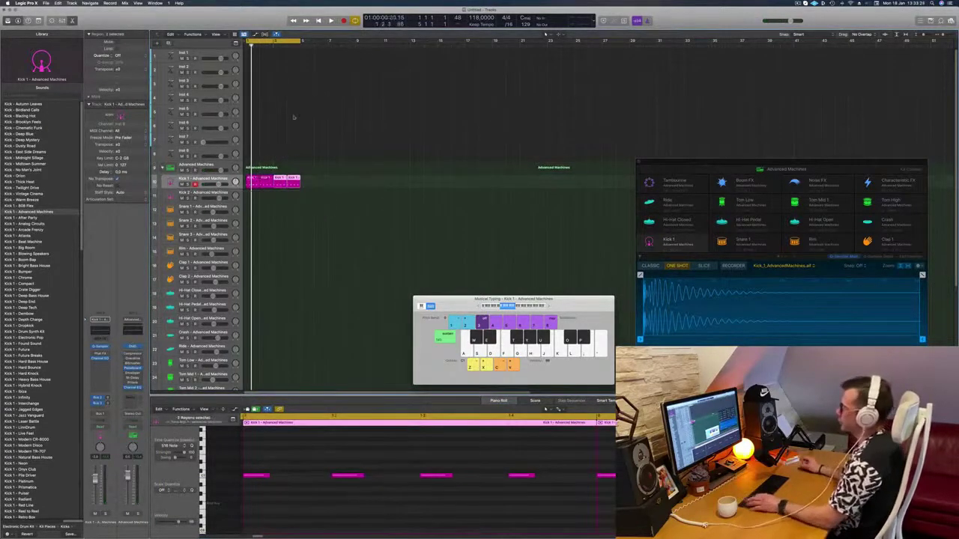
key("space")
key("space")
left_click(225, 184)
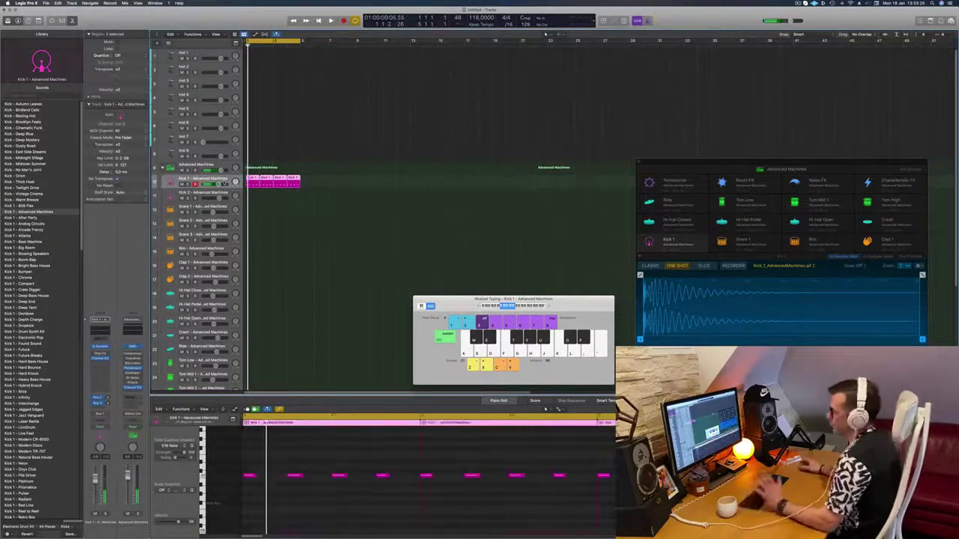
Transpose all Kick 1 notes down an octave and back up four semitones, and audition the loop
scroll(298, 515, "up", 2)
key("space")
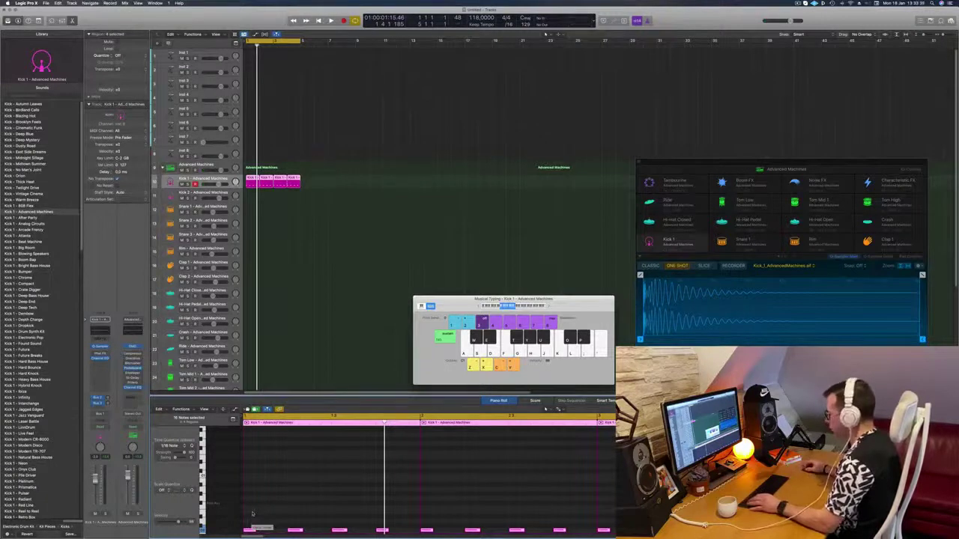
key("alt+Up")
key("alt+Up")
key("alt+Up")
key("alt+Up")
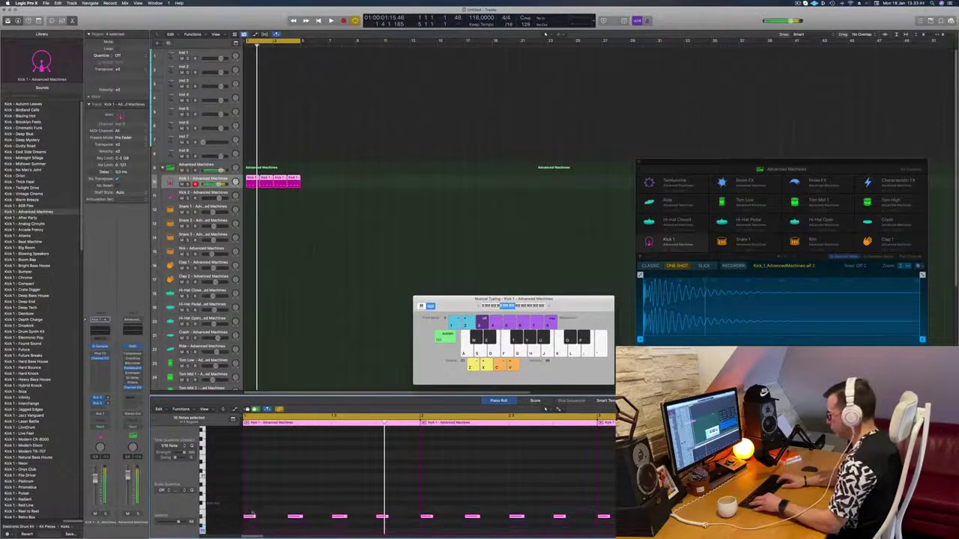
key("space")
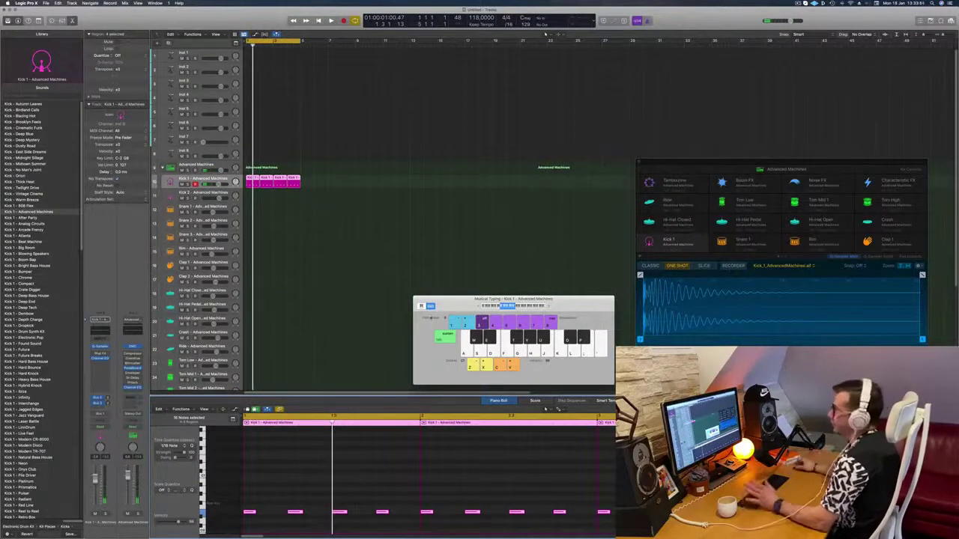
Copy the first Kick 1 region to the Snare 1 track and delete its notes on beats 1 and 3
left_click(280, 156)
left_click(251, 179)
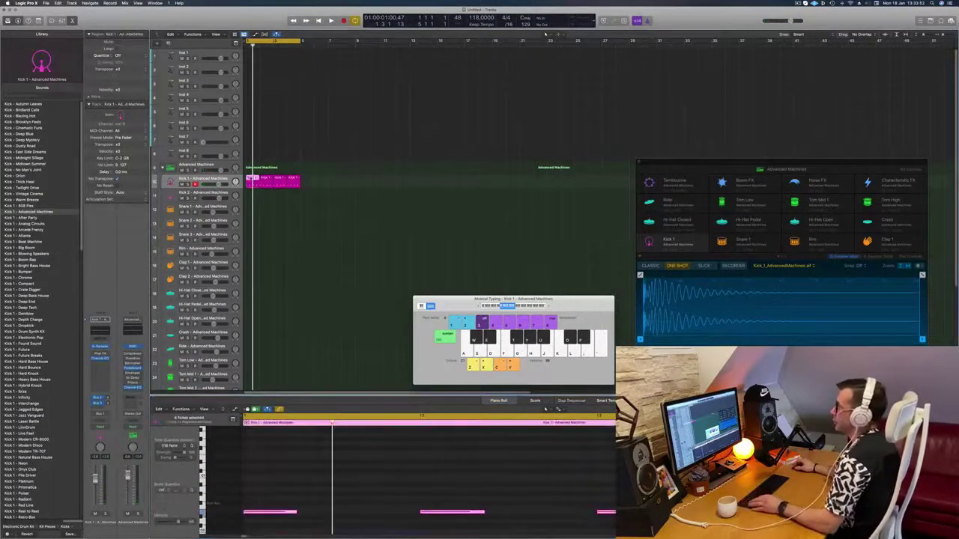
left_click_drag(252, 180, 253, 210)
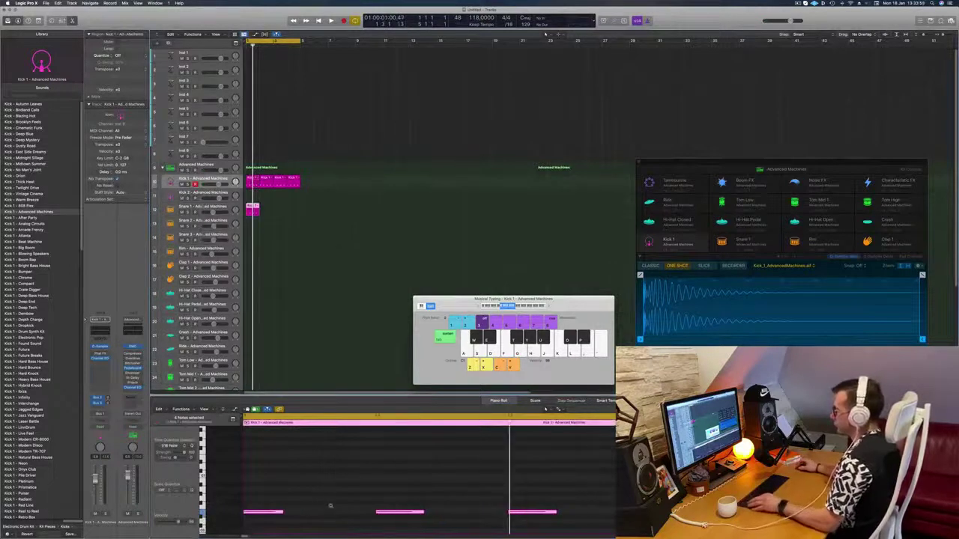
left_click_drag(460, 529, 404, 484)
key("BackSpace")
Raise the two Snare 1 notes by two octaves and repeat their region through bar 4
left_click_drag(346, 482, 534, 532)
key("alt+shift+Up")
key("alt+shift+Up")
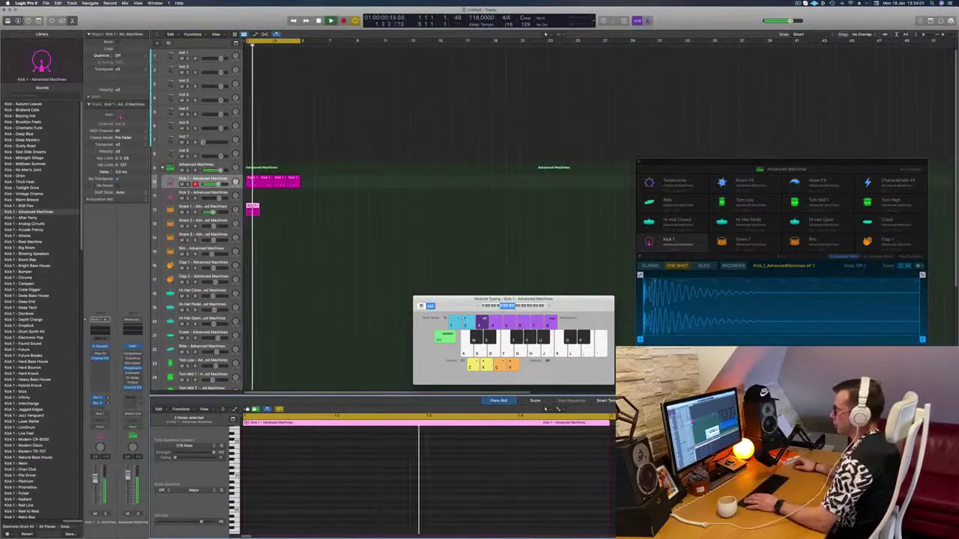
left_click_drag(253, 210, 281, 213)
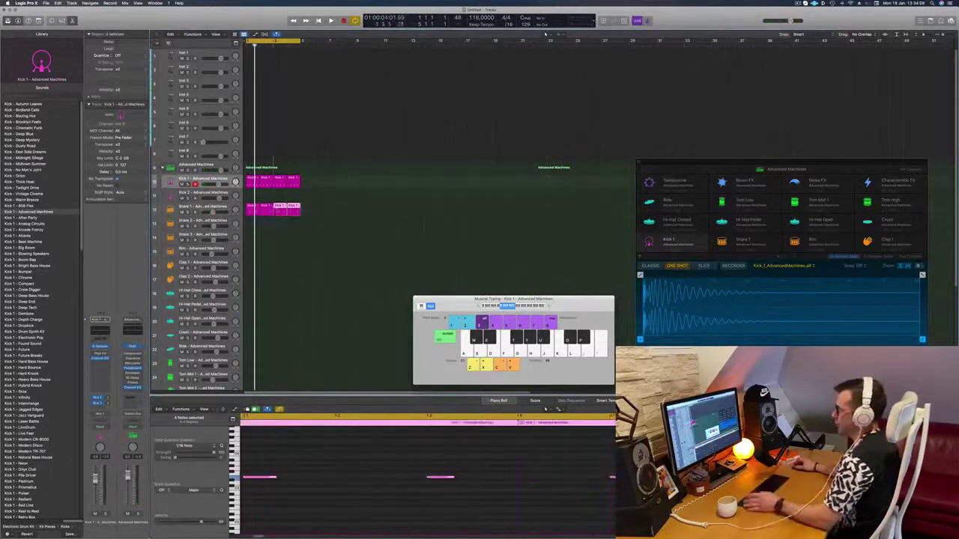
left_click(337, 235)
key("space")
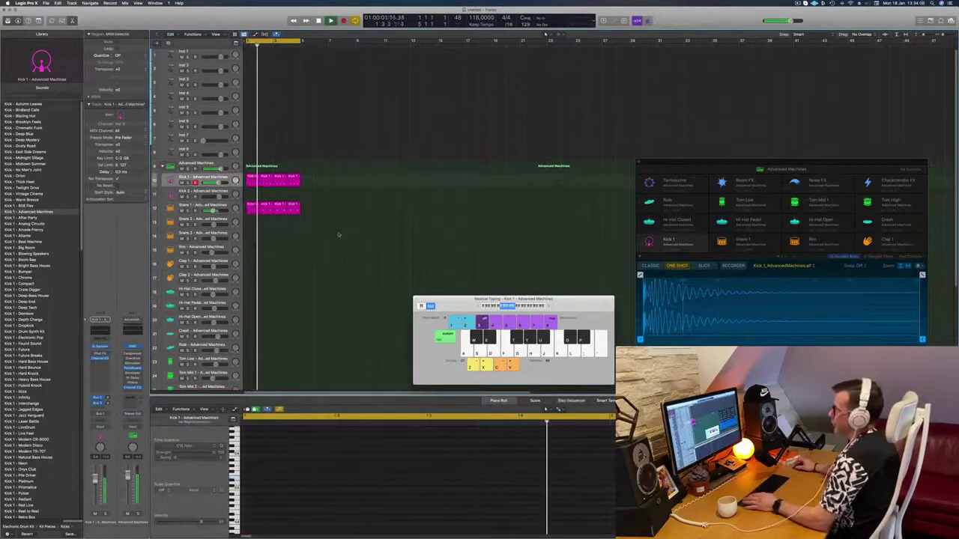
Copy the first Kick 1 region to the Hi-Hat Closed track, with its notes raised two octaves and placed on the off-beats
scroll(337, 234, "down", 1)
left_click_drag(253, 163, 253, 278)
left_click_drag(613, 498, 259, 463)
key("alt+shift+Up")
key("alt+shift+Up")
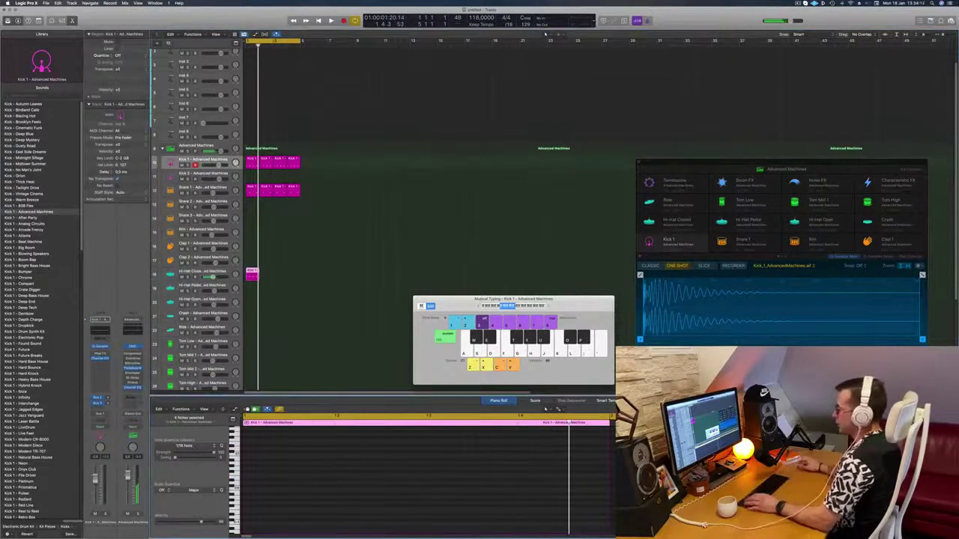
scroll(533, 489, "up", 5)
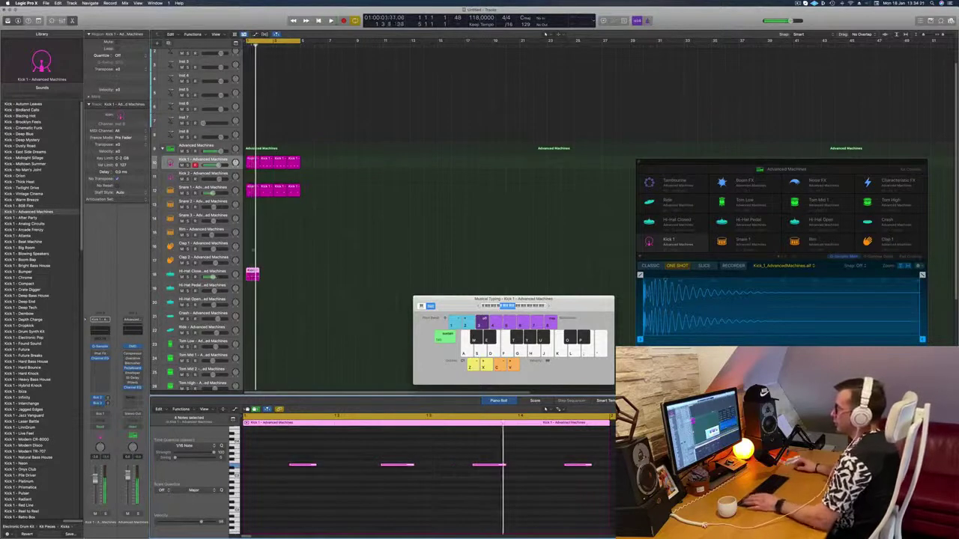
Repeat the Hi-Hat Closed region through bar 4 and play the loop
left_click_drag(251, 273, 283, 274)
left_click(248, 272, "shift")
left_click(282, 260)
key("space")
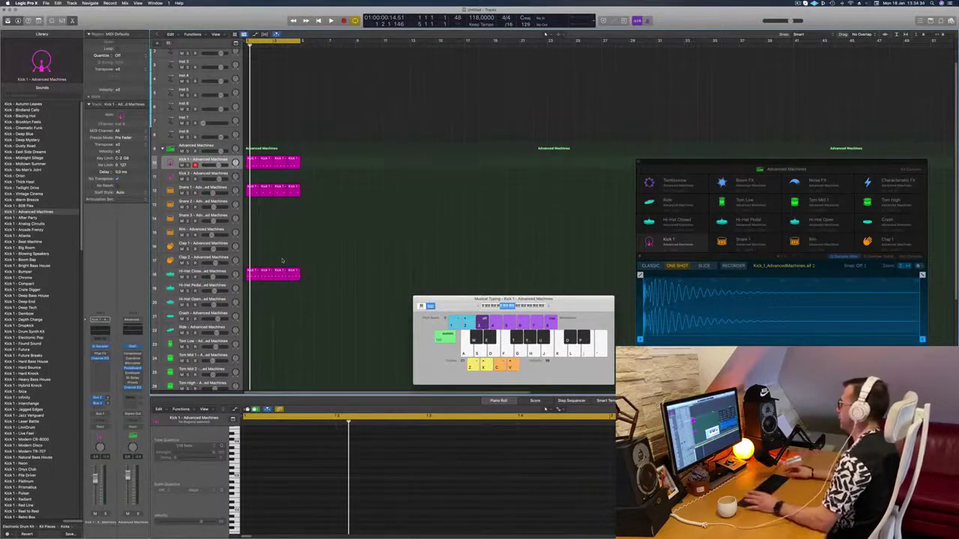
key("space")
Copy the first Hi-Hat Closed region to bar 2 of the Hi-Hat Pedal track and select its opening notes
scroll(350, 240, "down", 2)
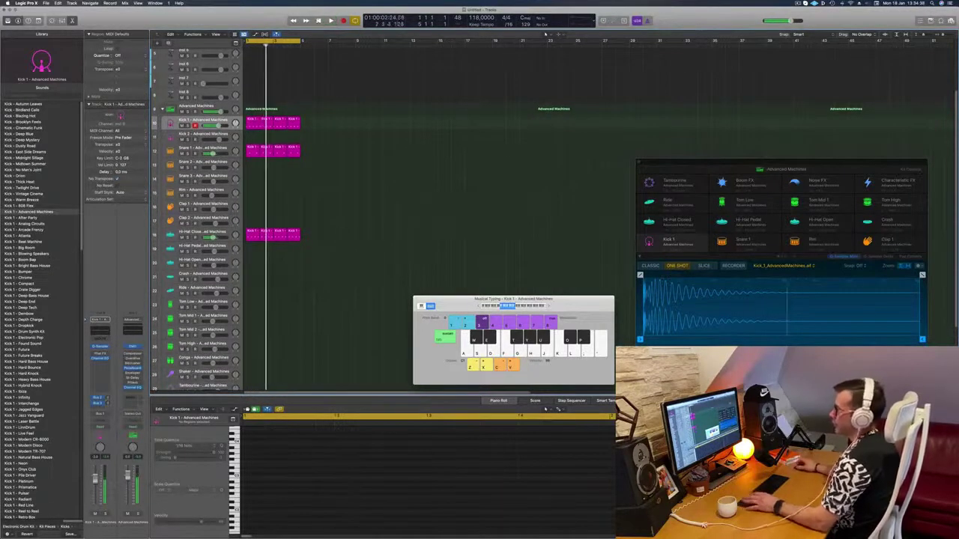
left_click(252, 232)
left_click_drag(251, 232, 265, 248)
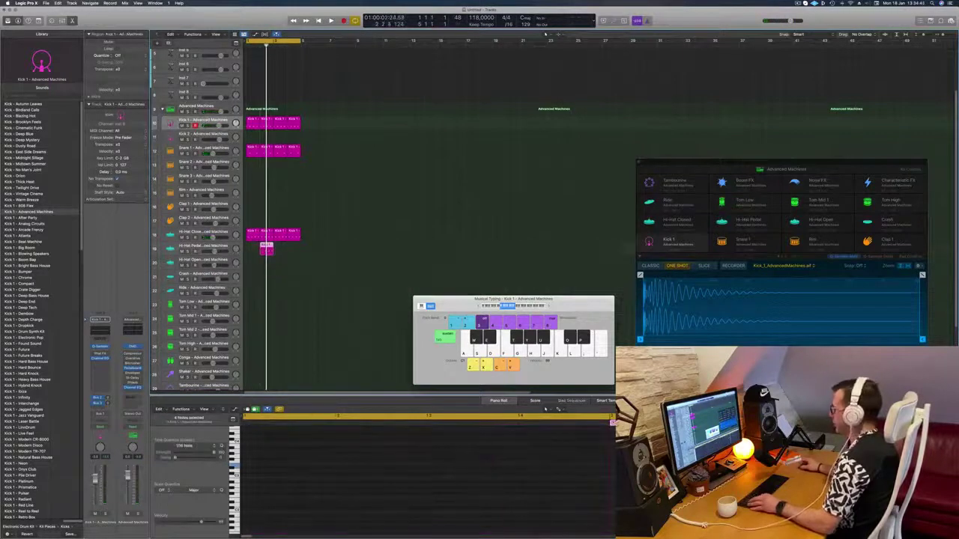
scroll(548, 479, "down", 3)
left_click_drag(527, 454, 671, 488)
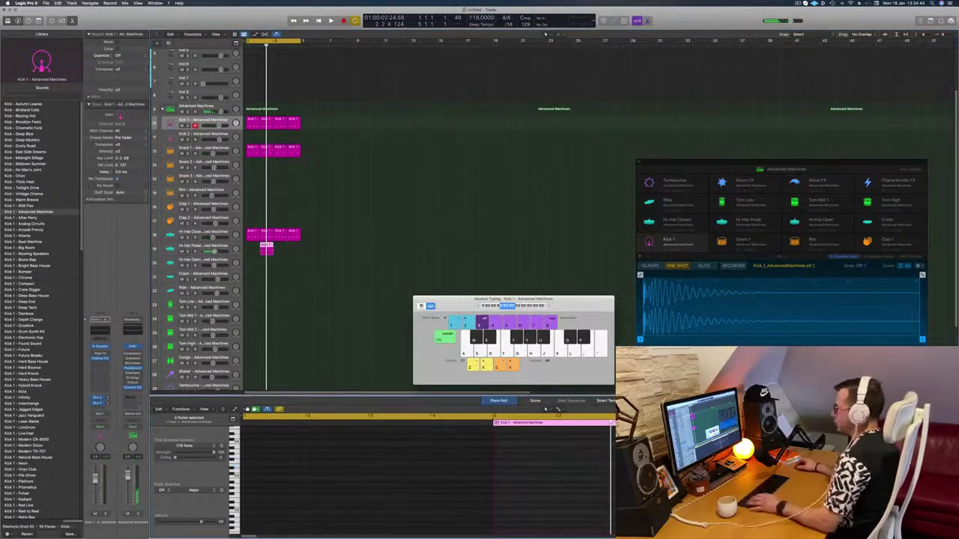
Duplicate the bar 2 hi-hat region to bar 4 and place both regions on the Hi-Hat Open track
key("space")
left_click_drag(266, 248, 286, 240)
left_click(281, 273)
scroll(252, 272, "down", 1)
scroll(253, 272, "up", 2)
scroll(253, 272, "down", 3)
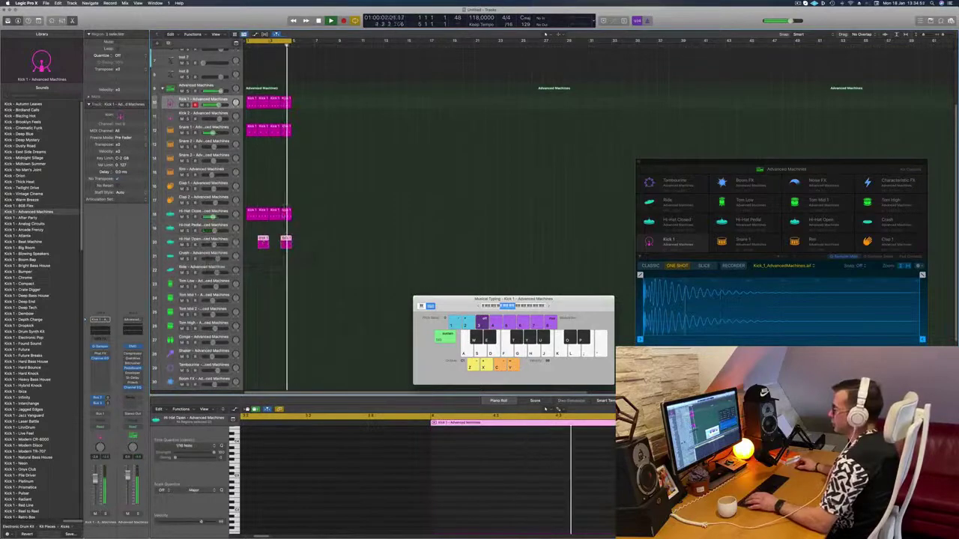
scroll(362, 229, "down", 3)
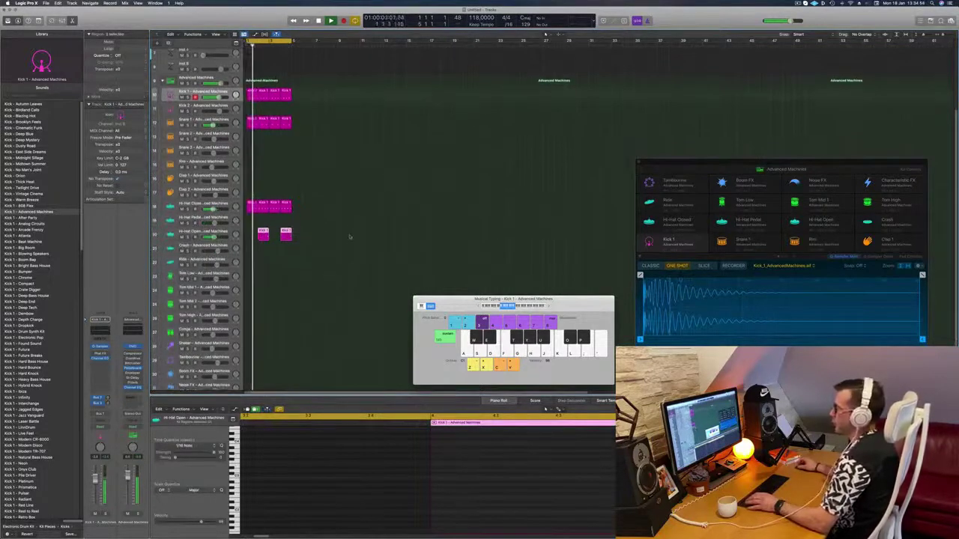
Copy the bar 1 closed hi-hat pattern to the Tom Low track and delete every note except the last
left_click_drag(252, 170, 251, 240)
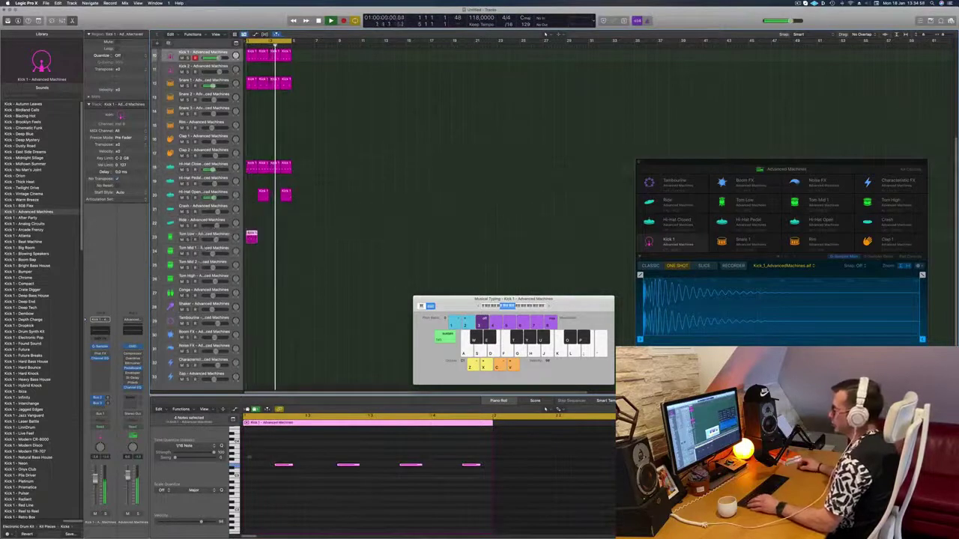
left_click_drag(385, 482, 418, 482)
key("Delete")
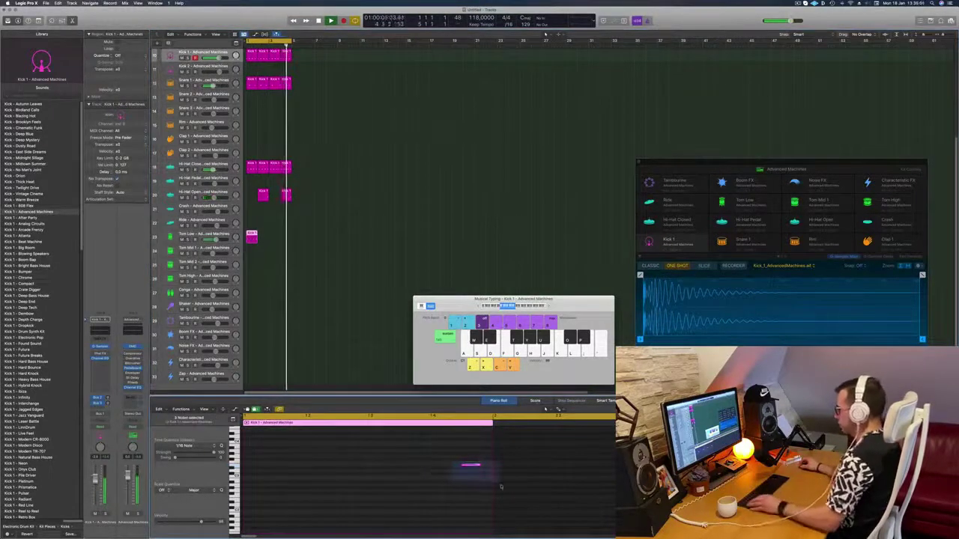
Lower the remaining Tom Low note by several octaves and repeat its region through bar 4
key("alt+shift+Up")
key("alt+shift+Down")
key("alt+shift+Down")
key("alt+shift+Down")
key("alt+shift+Down")
key("alt+shift+Down")
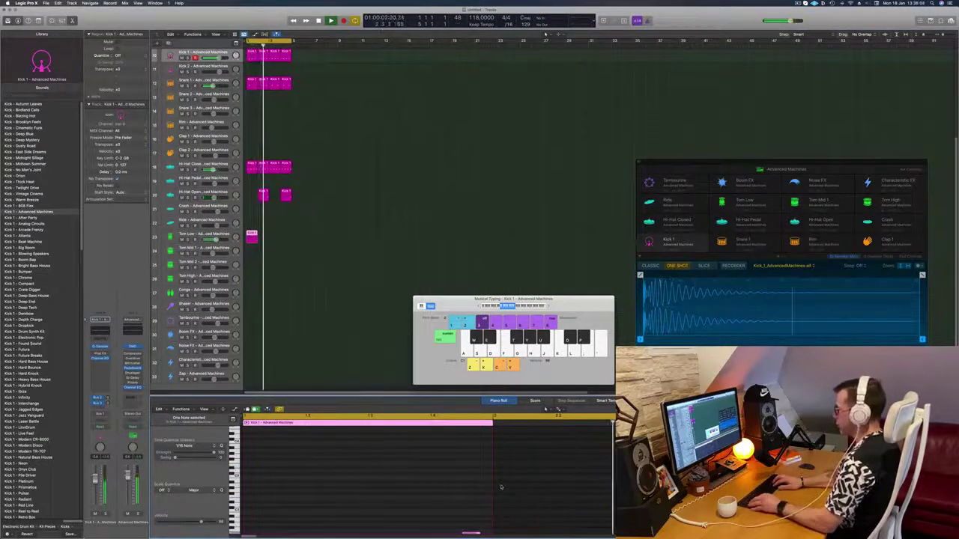
scroll(353, 274, "down", 3)
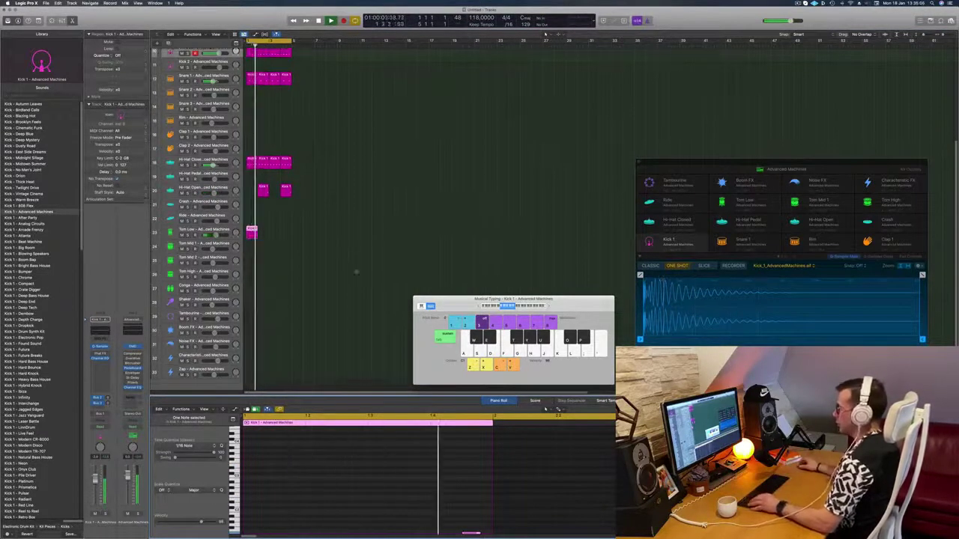
left_click_drag(252, 218, 282, 219)
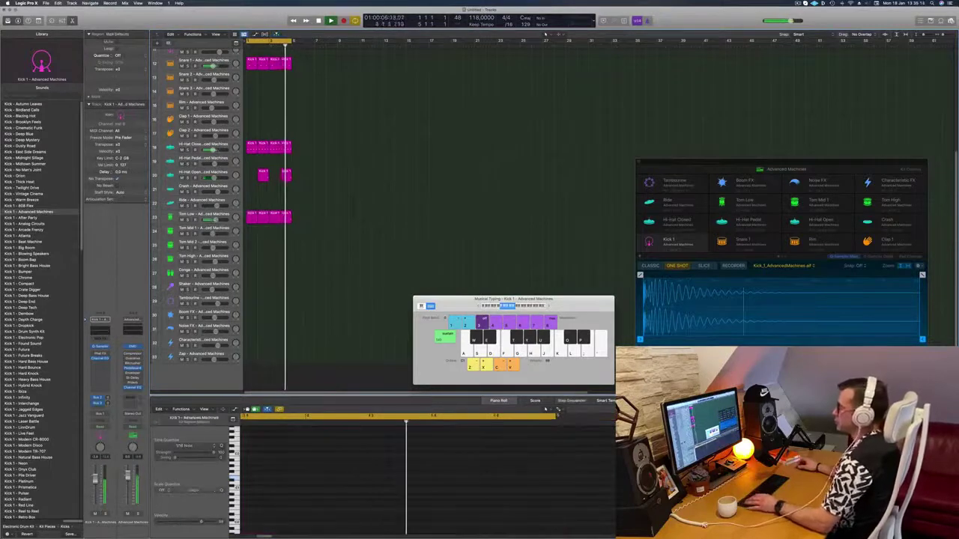
Copy the first Hi-Hat Closed region to the Tom Mid 1 track and delete its last two notes
left_click_drag(249, 147, 247, 238)
left_click_drag(336, 461, 460, 489)
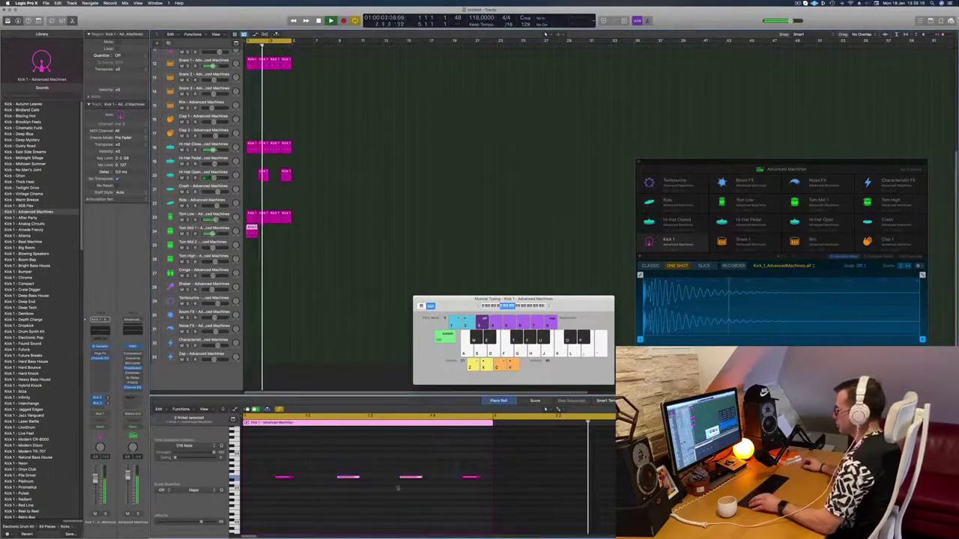
left_click_drag(397, 467, 469, 495)
key("Delete")
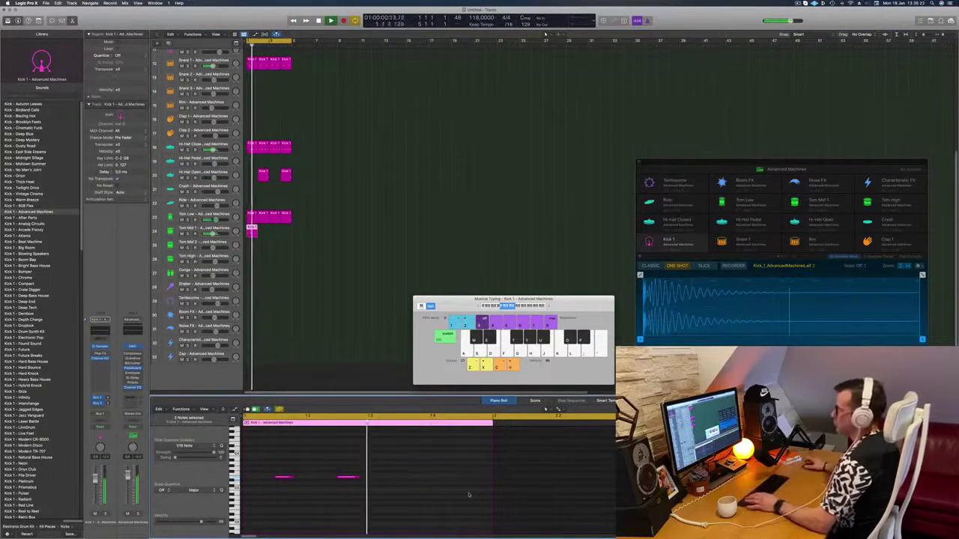
key("space")
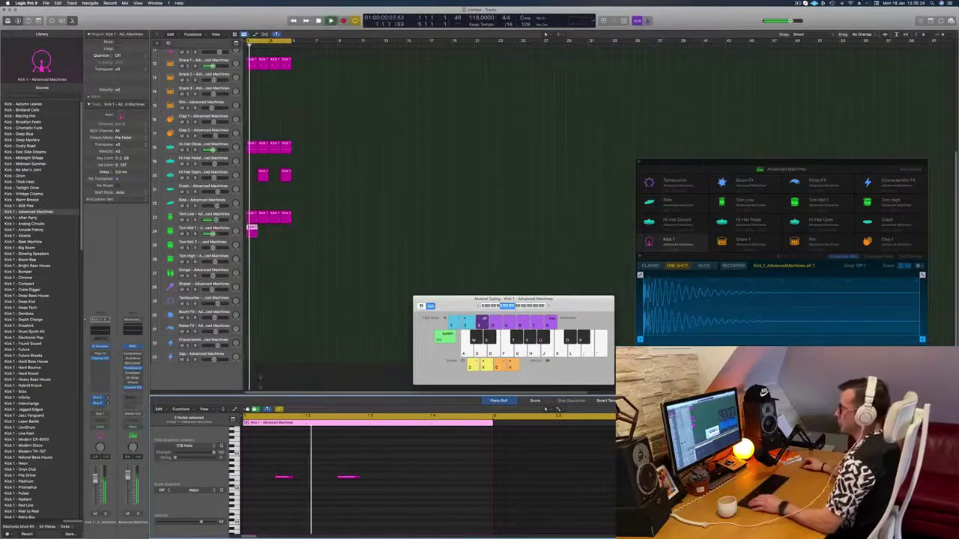
Lower the two Tom Mid 1 notes by two octaves during playback and repeat their region through bar 4
key("space")
key("space")
left_click_drag(270, 450, 440, 502)
key("space")
key("space")
key("alt+shift+Down")
key("space")
key("space")
key("alt+shift+Down")
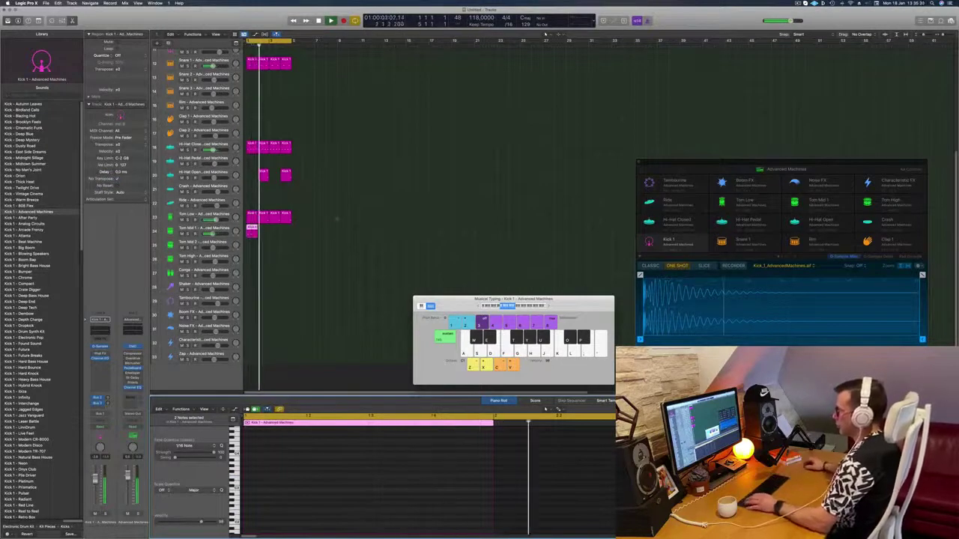
left_click_drag(256, 231, 275, 236)
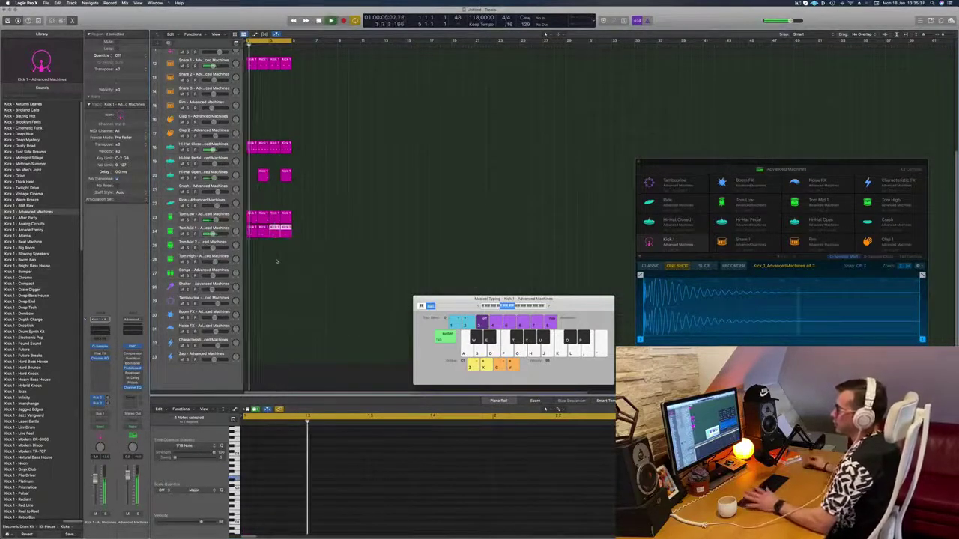
Copy the first Tom Mid 1 region to the Conga track and shift its two notes five sixteenth notes later
scroll(274, 248, "down", 1)
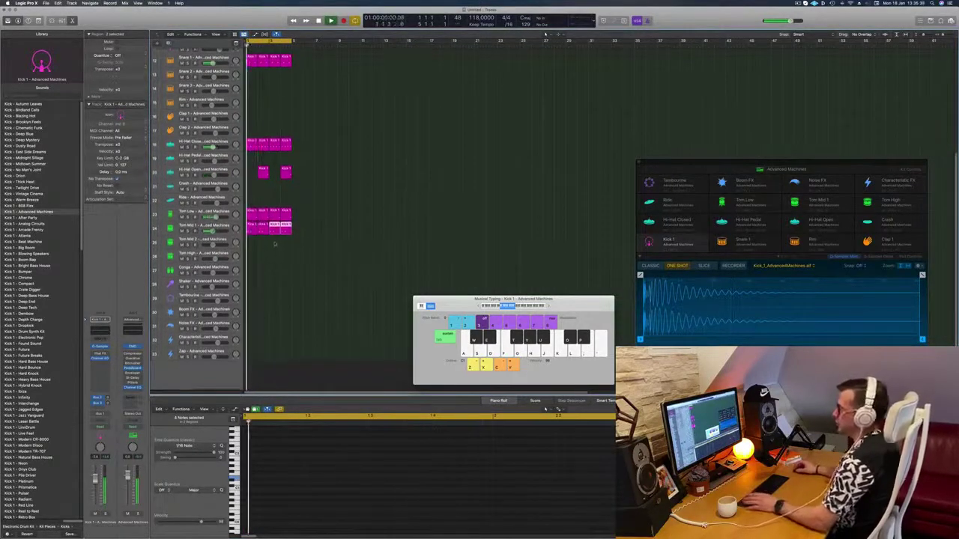
left_click(250, 231)
left_click_drag(250, 230, 251, 275)
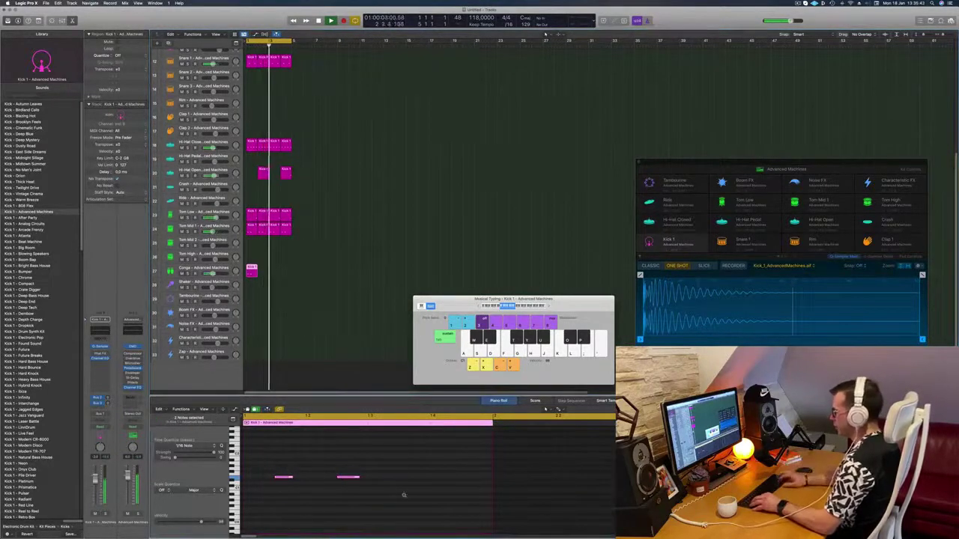
key("space")
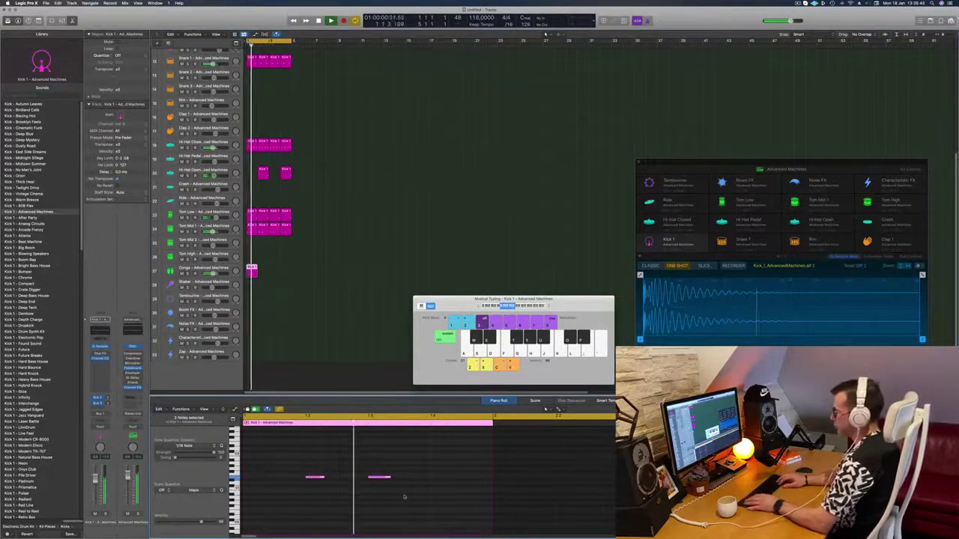
key("space")
key("space")
key("alt+Right")
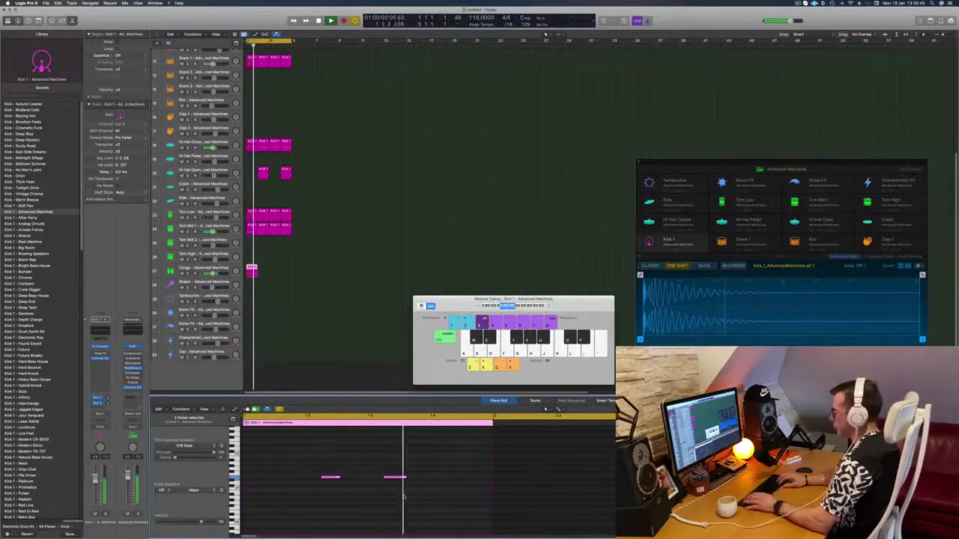
key("alt+Right")
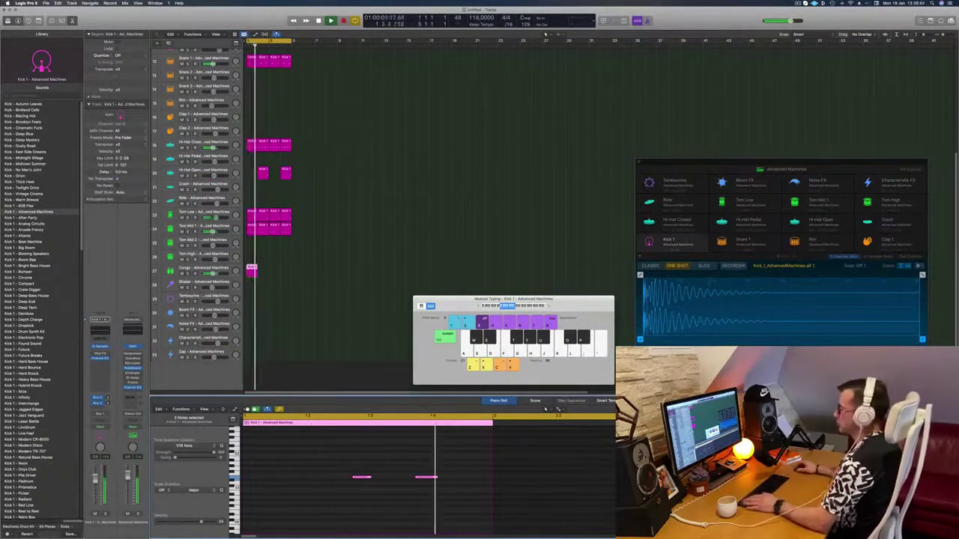
left_click(253, 273)
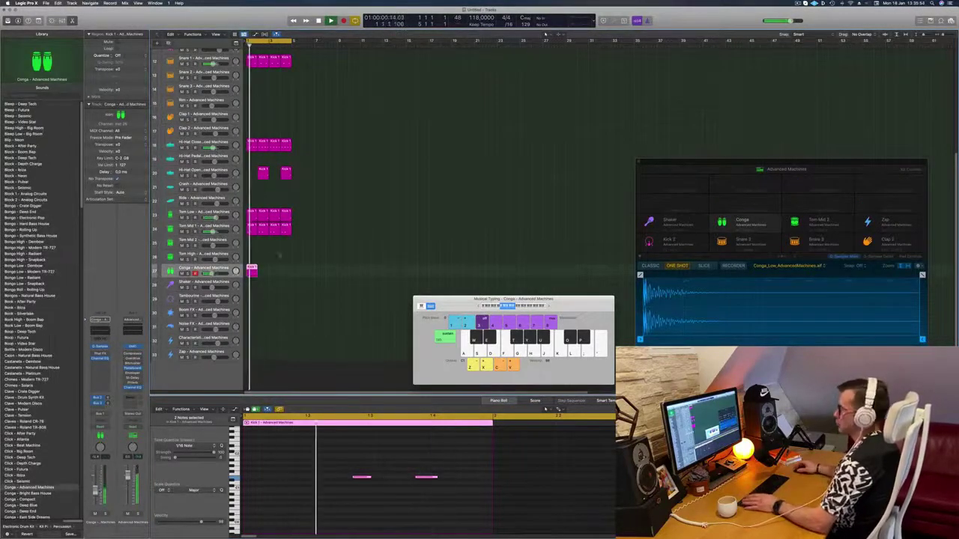
Repeat the first Conga region through bar 4
left_click_drag(255, 274, 281, 275)
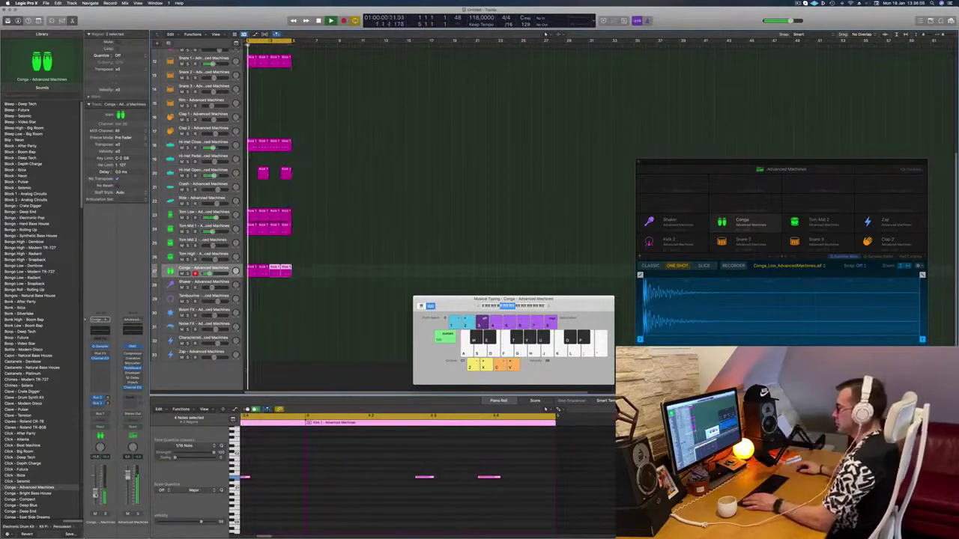
left_click(286, 353)
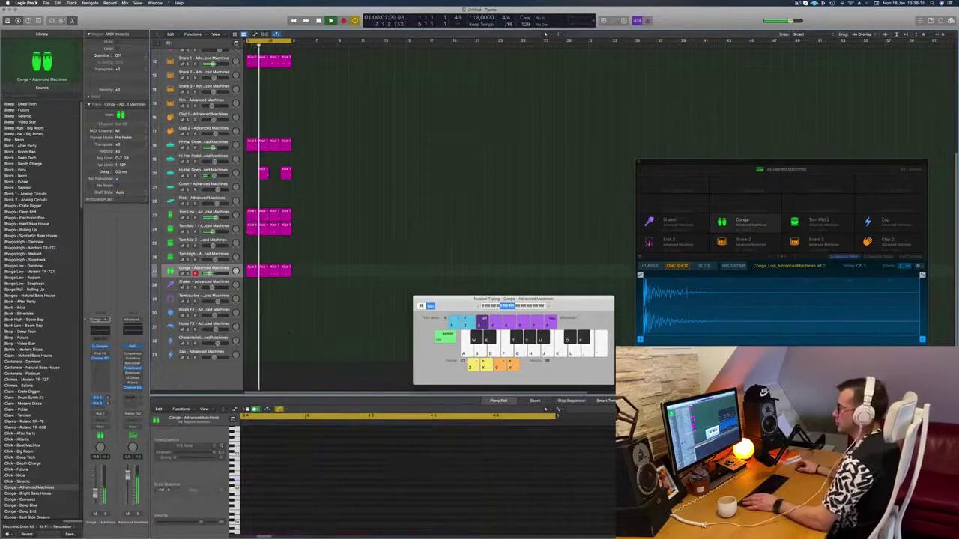
Copy the first Hi-Hat Closed region to the Tambourine track and duplicate its four notes half a beat earlier as shorter notes
left_click(254, 143)
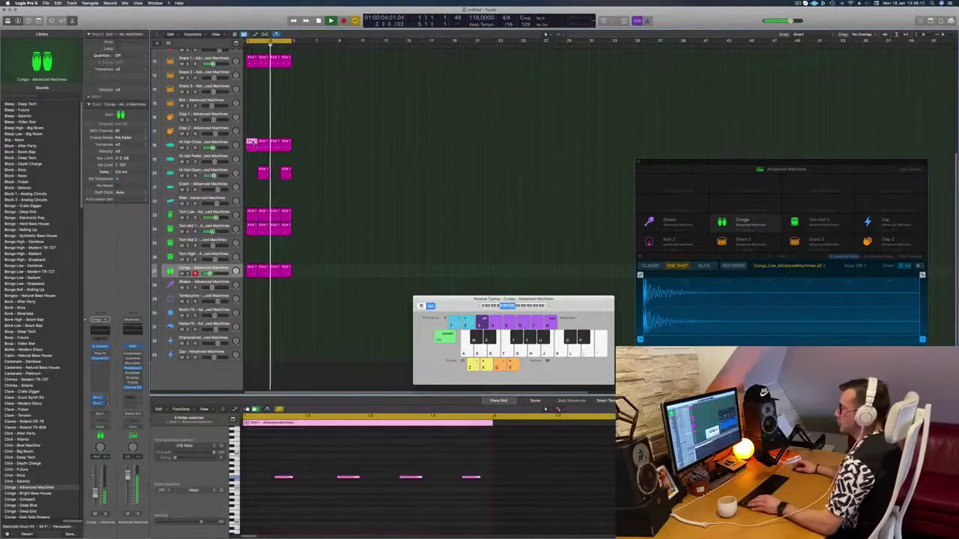
left_click_drag(254, 144, 253, 299)
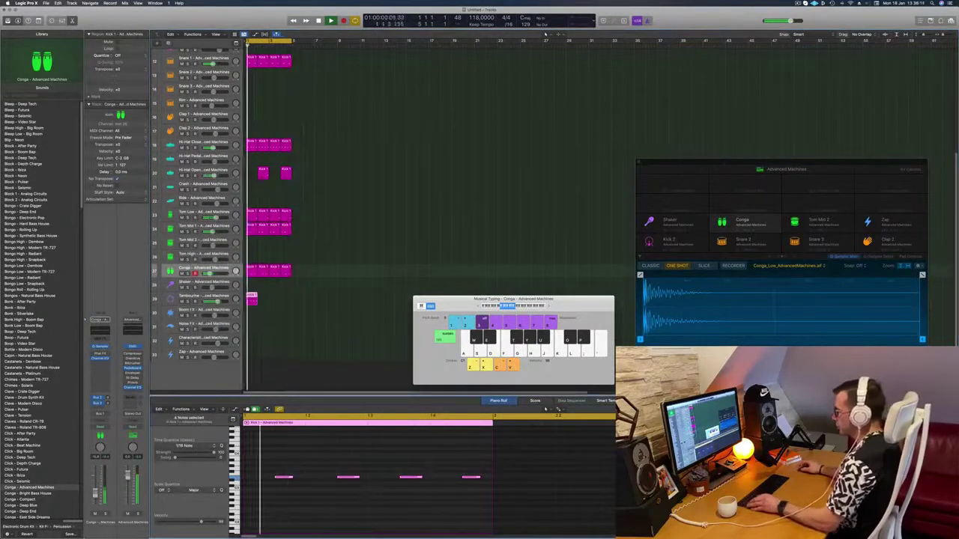
left_click_drag(284, 478, 256, 481)
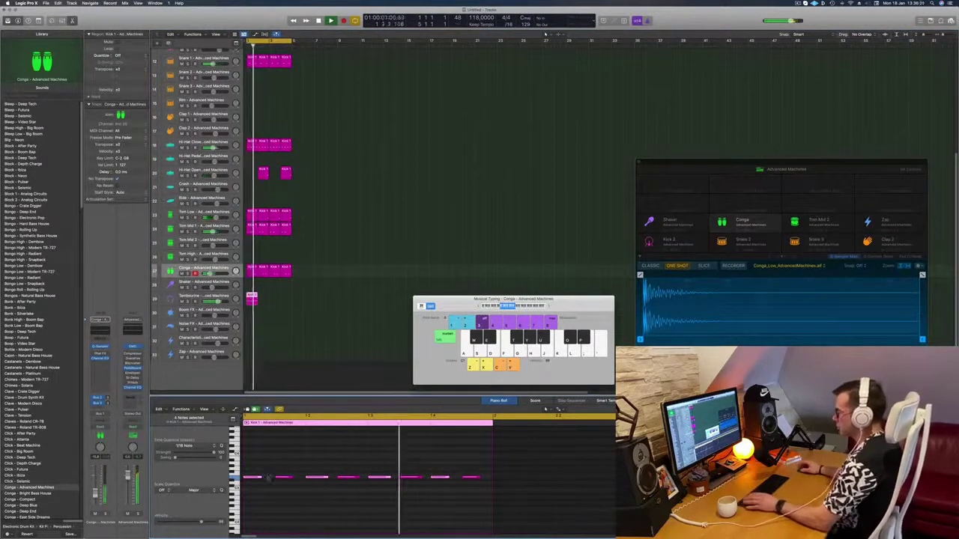
left_click_drag(260, 477, 253, 477)
key("space")
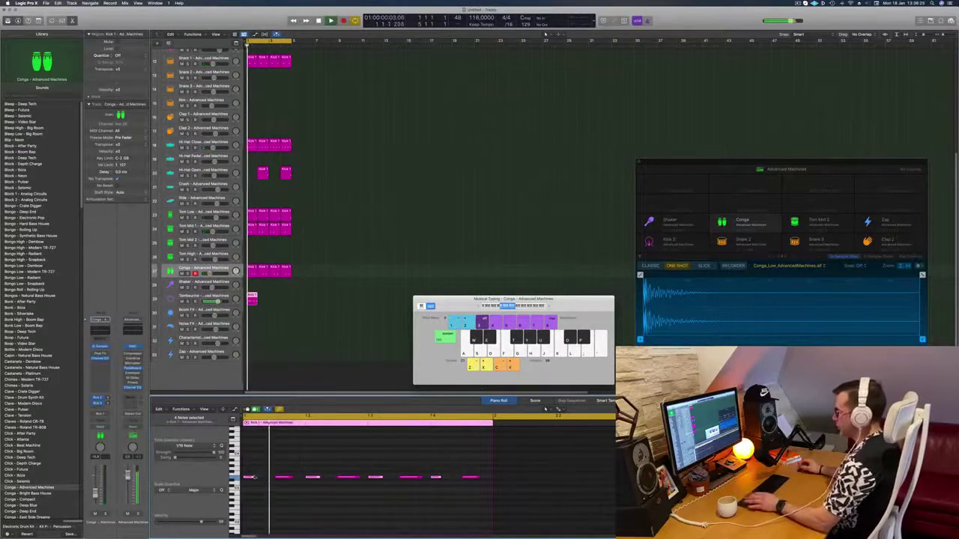
scroll(282, 477, "down", 3)
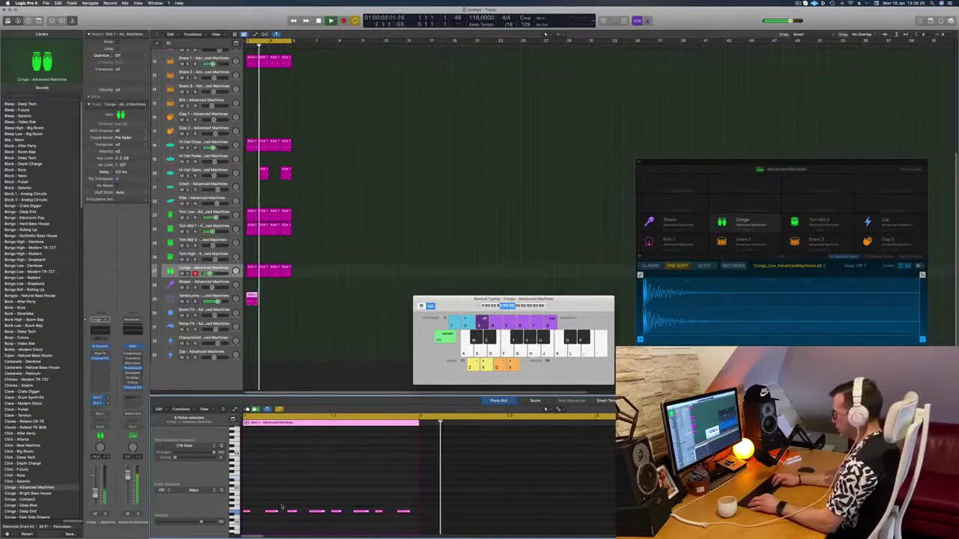
scroll(282, 507, "down", 3)
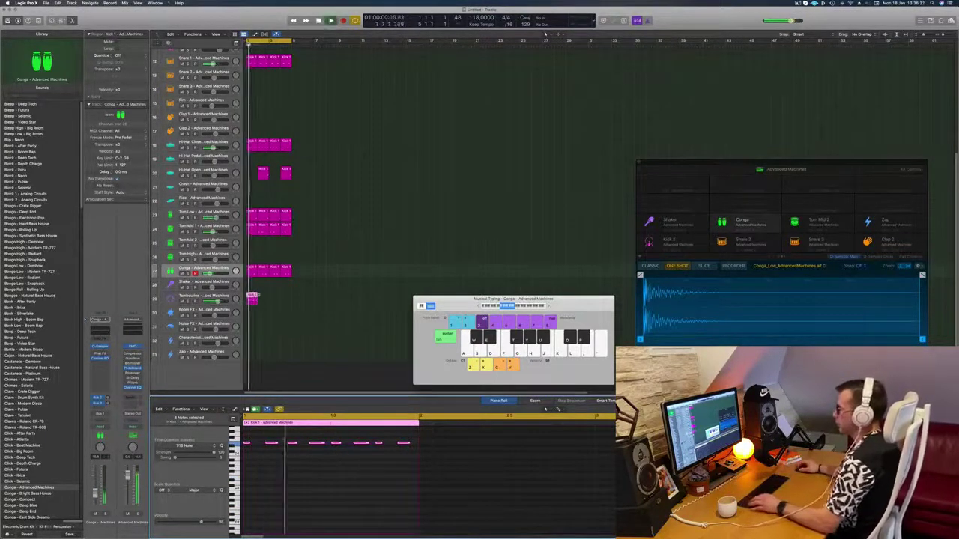
Repeat the Tambourine region through bar 4
left_click_drag(253, 297, 265, 298)
left_click(249, 296, "shift")
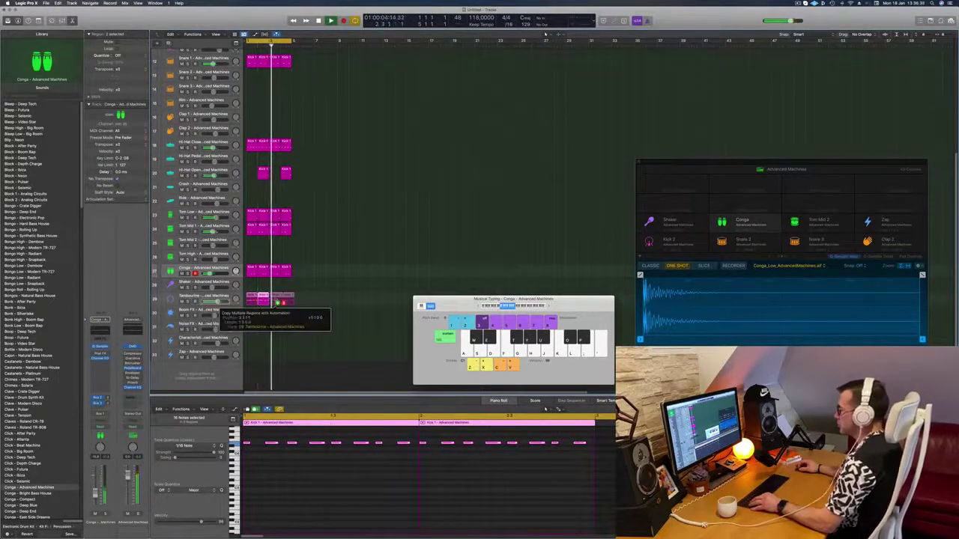
Add a Sample Delay to the Tambourine track with a right-channel delay of about 9.9 ms
left_click(213, 298)
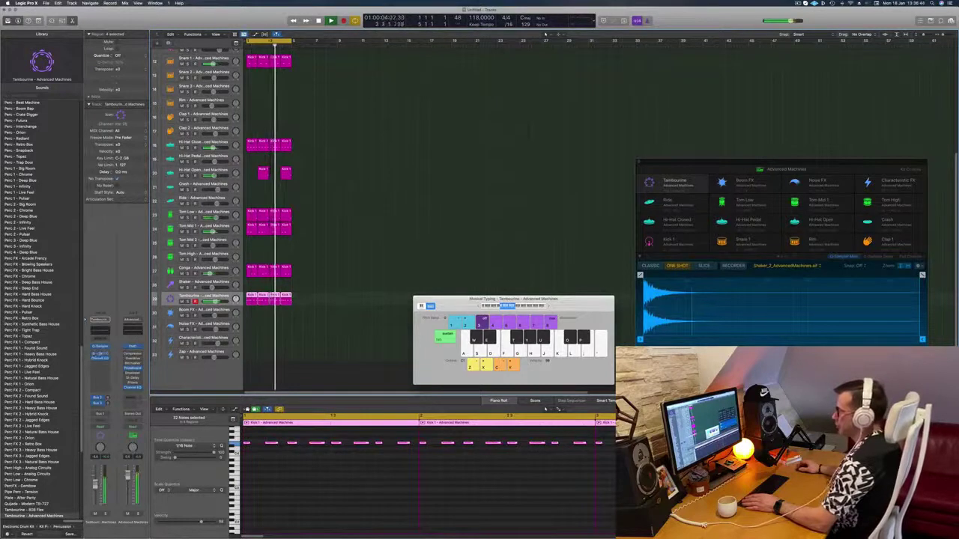
left_click(100, 354)
left_click_drag(354, 130, 353, 126)
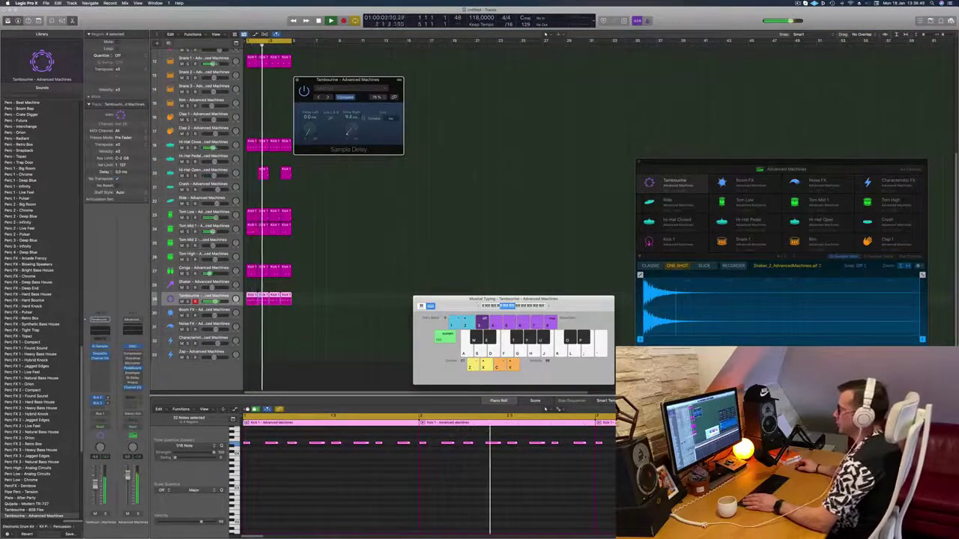
left_click_drag(359, 81, 366, 87)
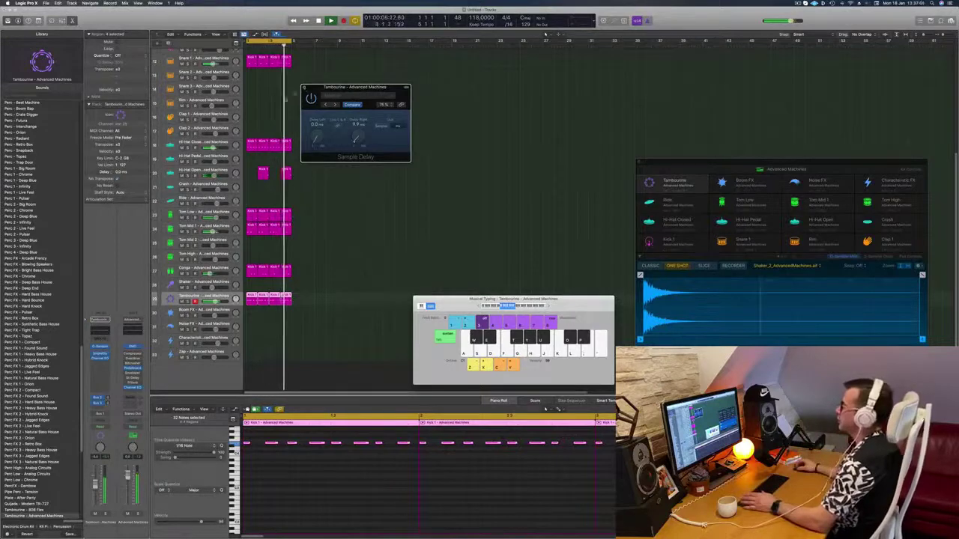
left_click(304, 88)
Enlarge the Inst 1 track above the drum tracks and open its Alchemy synthesizer
scroll(357, 203, "down", 2)
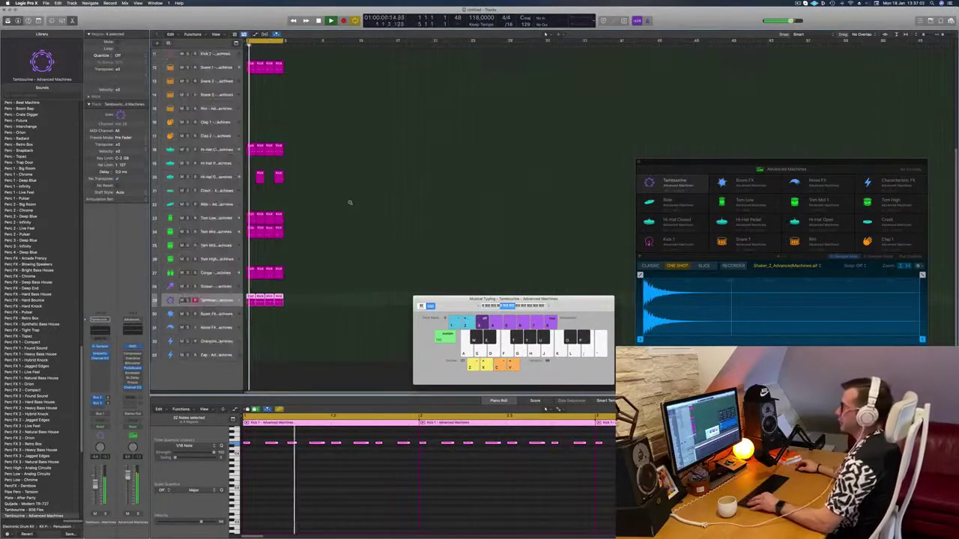
scroll(349, 202, "down", 3, "alt")
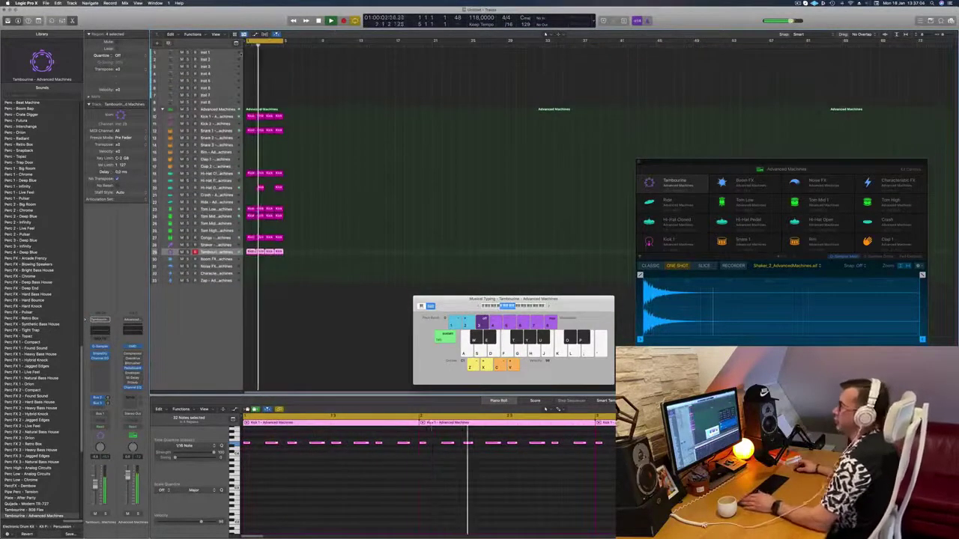
left_click(222, 54)
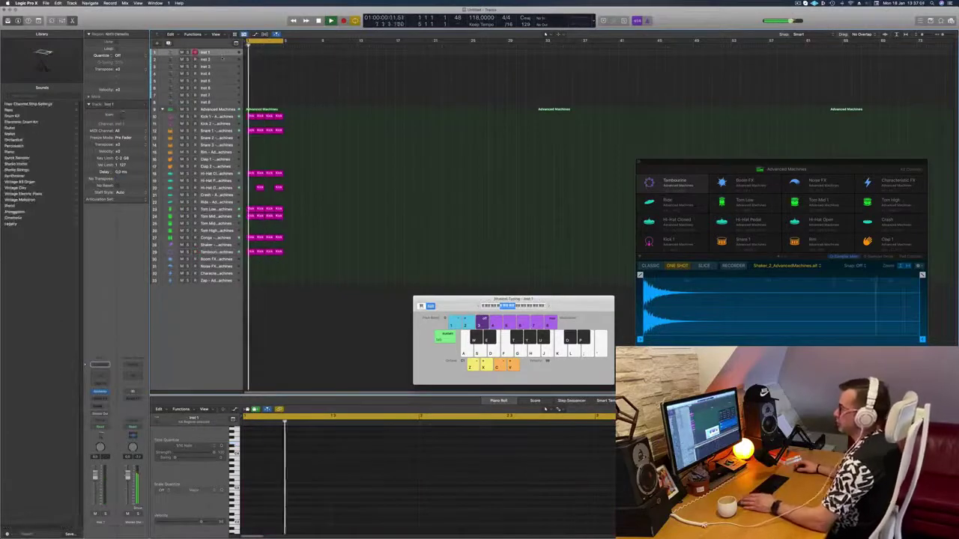
left_click_drag(221, 56, 221, 99)
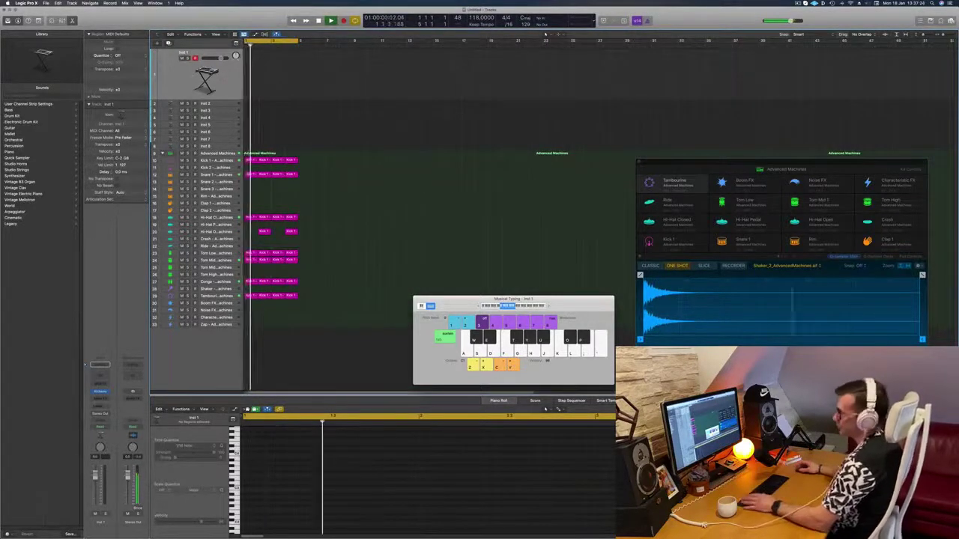
left_click(100, 391)
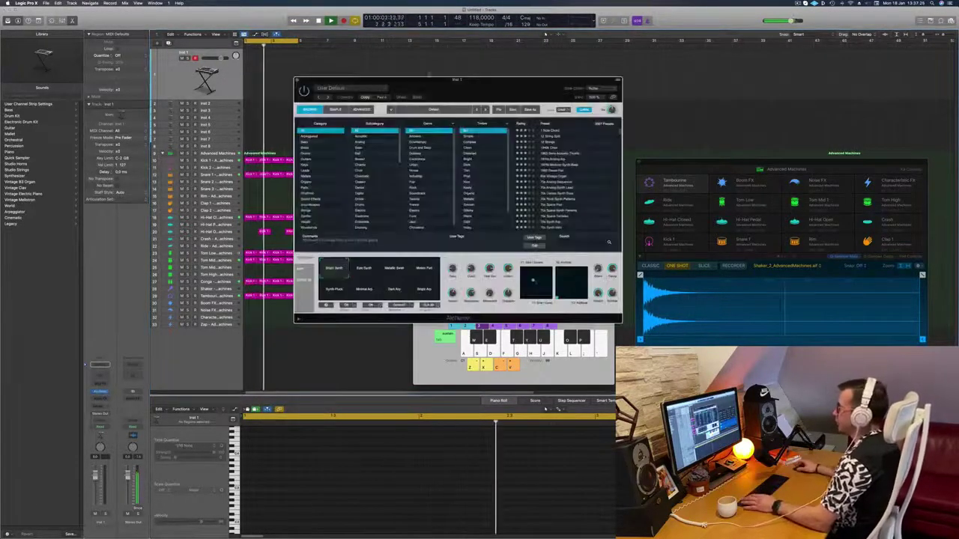
Filter the Alchemy presets to the Brass category and try out the Brass Section preset with a few notes
left_click_drag(473, 79, 456, 75)
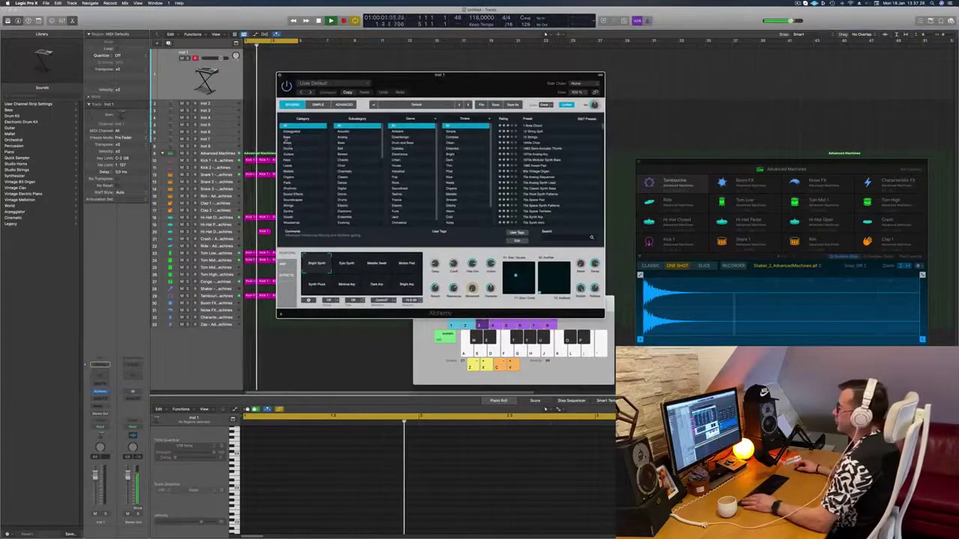
left_click(291, 132)
left_click(289, 140)
left_click(289, 143)
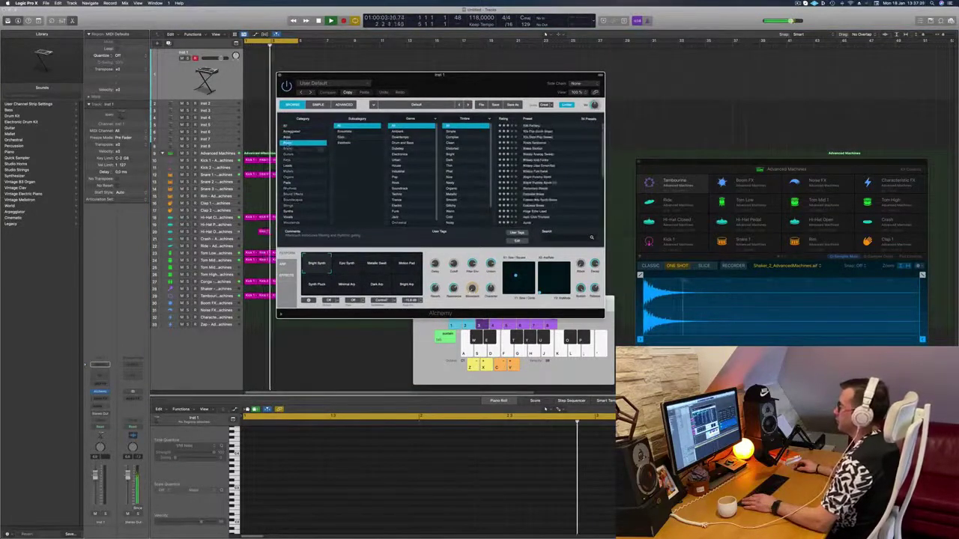
left_click_drag(524, 81, 583, 57)
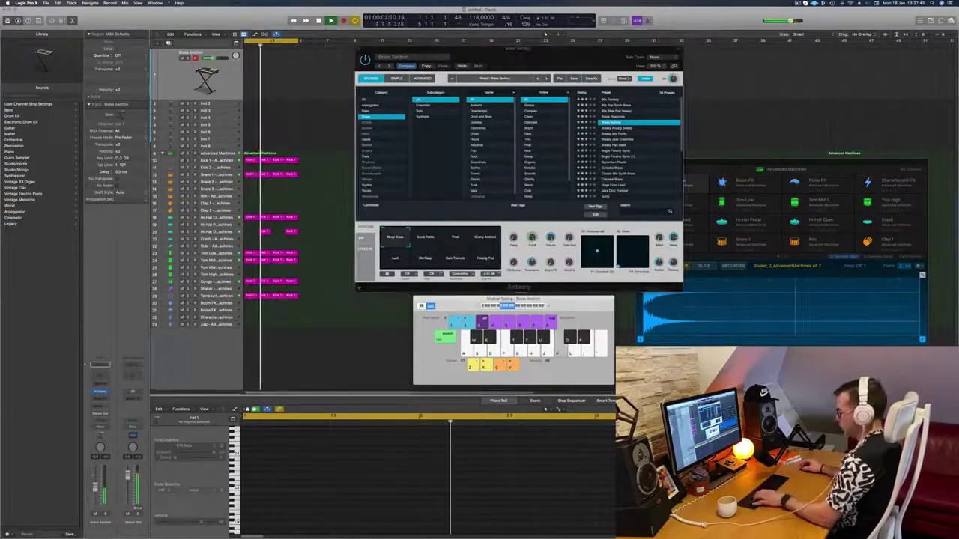
key("k")
key("a")
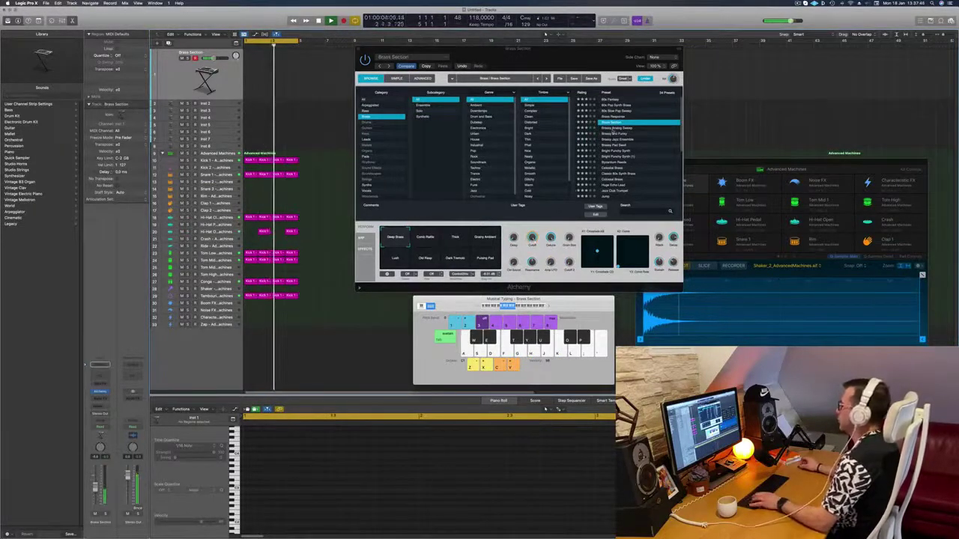
Audition the Brassy Analog Sweep preset with several notes, raising the playing range by one octave
left_click(614, 128)
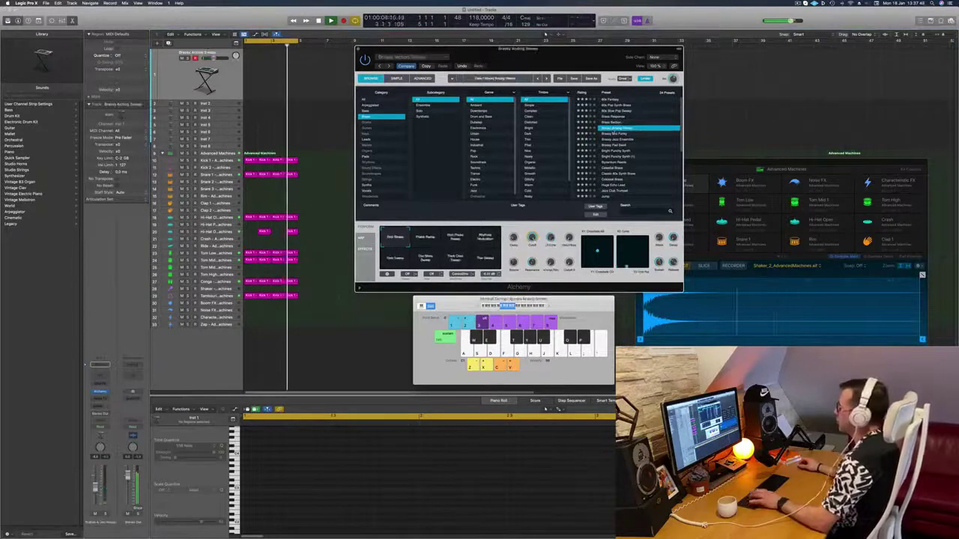
key("s")
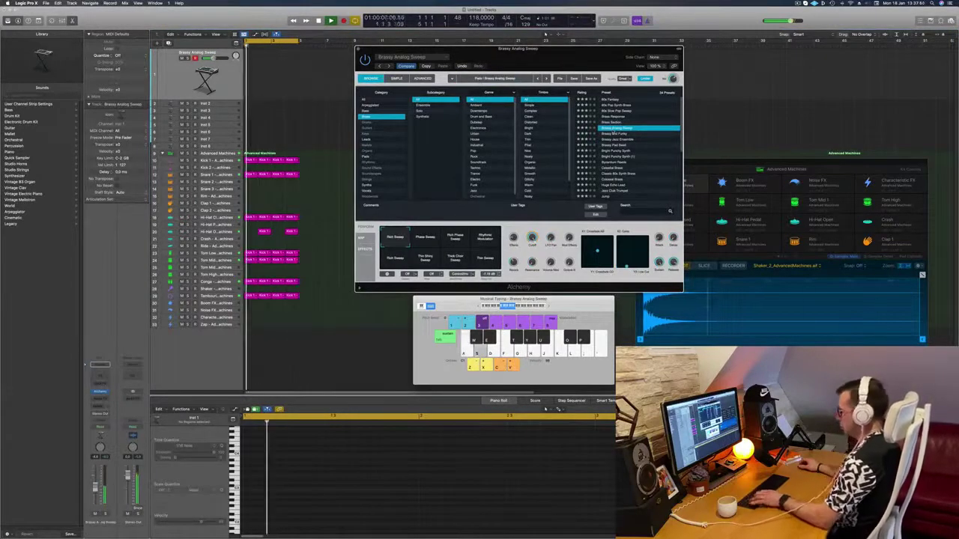
key("a")
key("f")
key("x")
key("a")
key("s")
Audition further brass presets, from Brassy and Funky to Celestial Brass
left_click(614, 133)
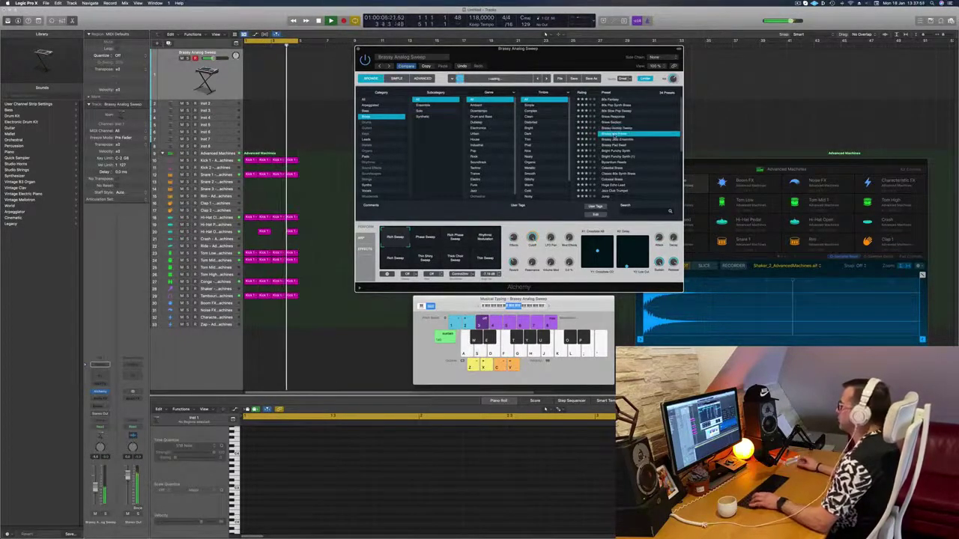
left_click(619, 162)
key("a")
scroll(618, 145, "down", 3)
key("s")
left_click(614, 141)
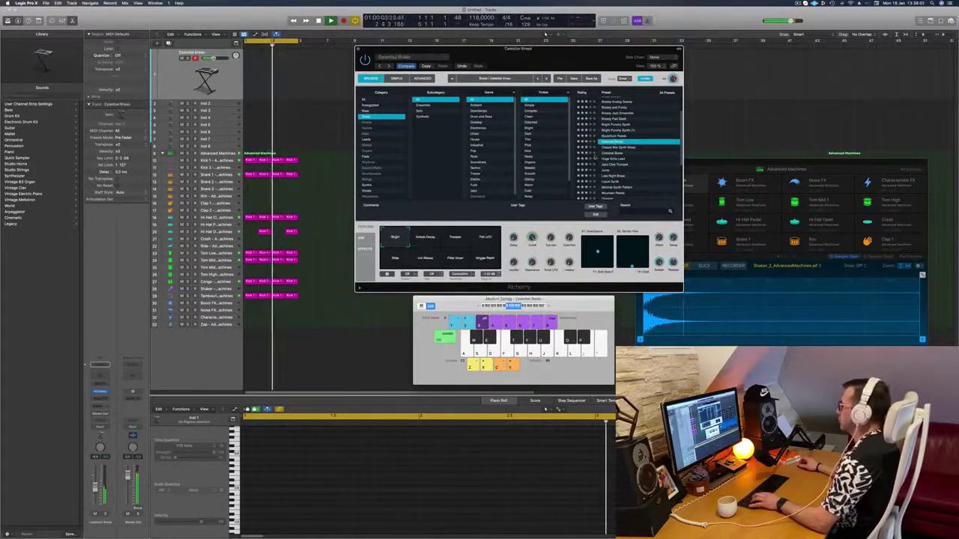
Load the Colossal Brass preset and try it out in a different octave
left_click(620, 153)
key("a")
left_click(480, 307)
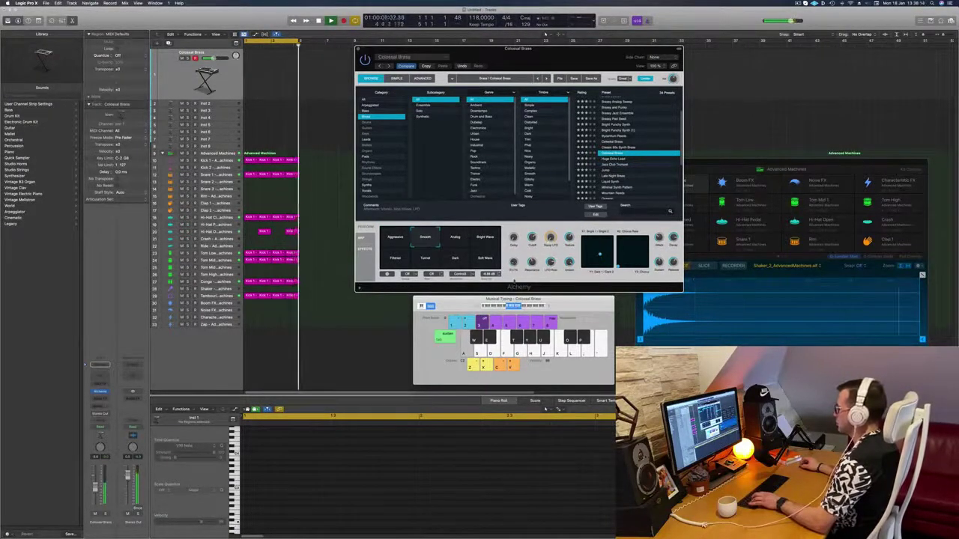
left_click_drag(515, 286, 567, 280)
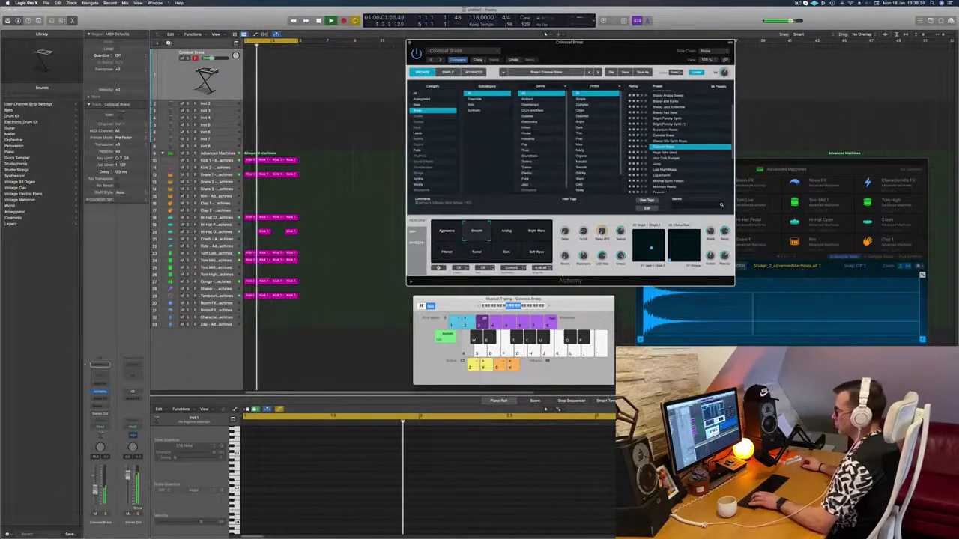
Record a short melody of long notes on the Colossal Brass track over the four-bar drum loop
left_click_drag(569, 43, 681, 75)
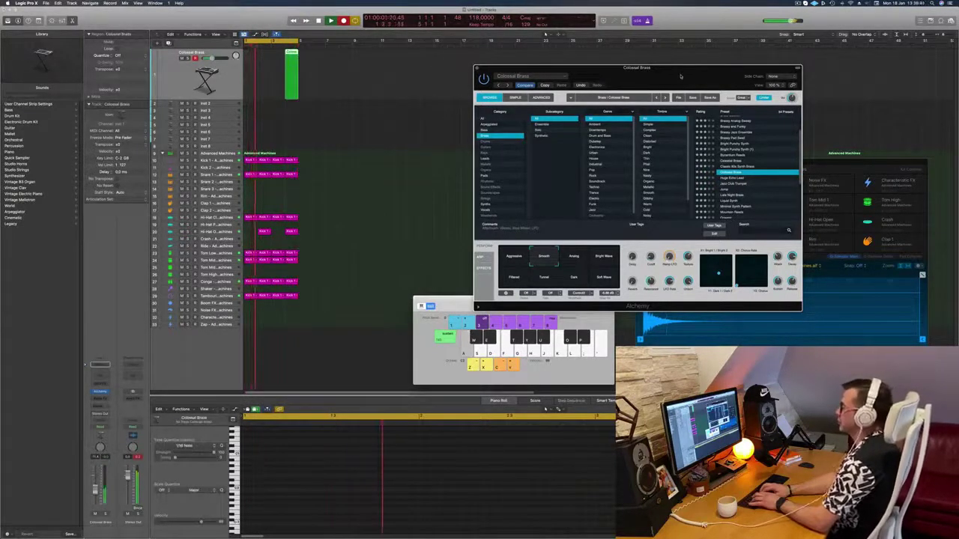
key("s")
key("d")
key("h")
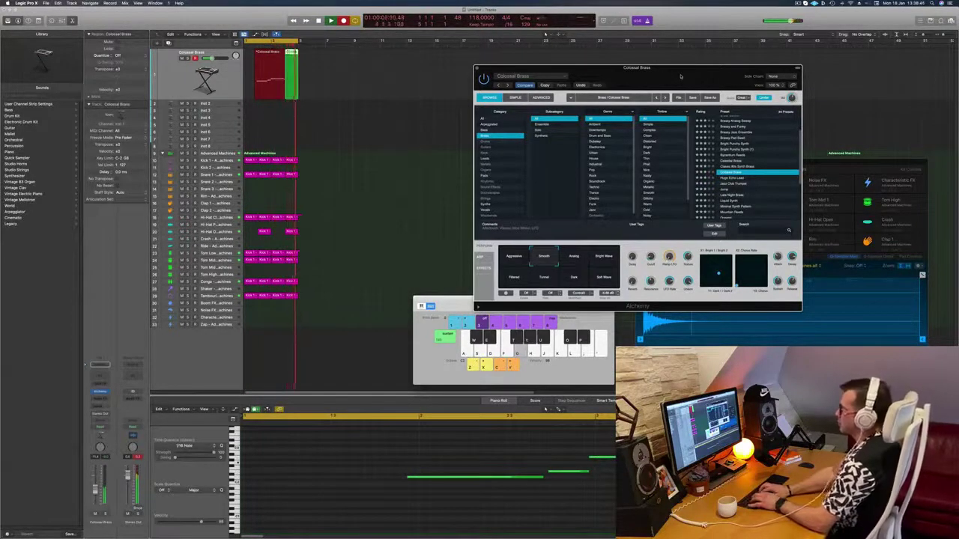
key("space")
Place a low note at the start of the Colossal Brass region, ending shortly before bar 2
key("super+Left")
key("super+Left")
left_click(427, 506)
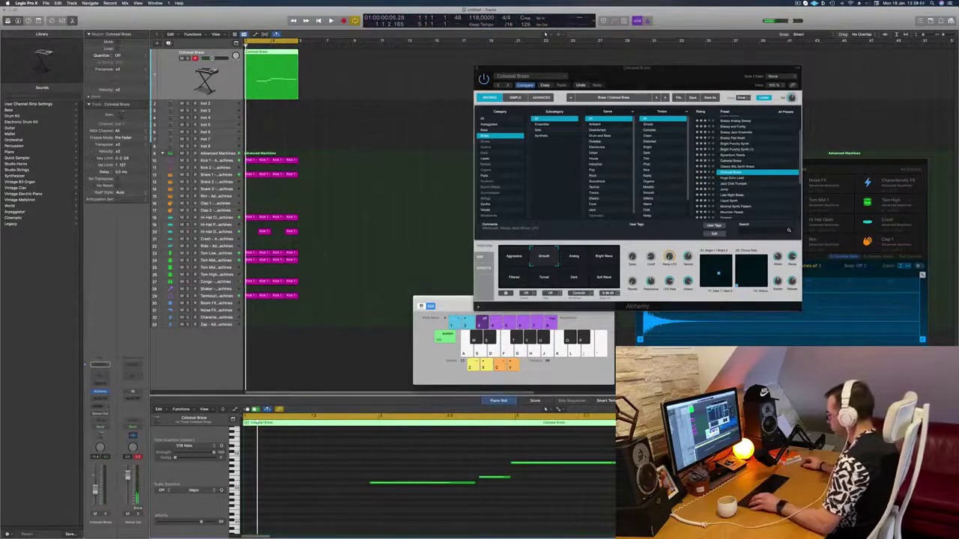
mouse_move(786, 489)
left_mouse_down()
mouse_move(247, 489)
mouse_move(358, 494)
left_mouse_up()
key("space")
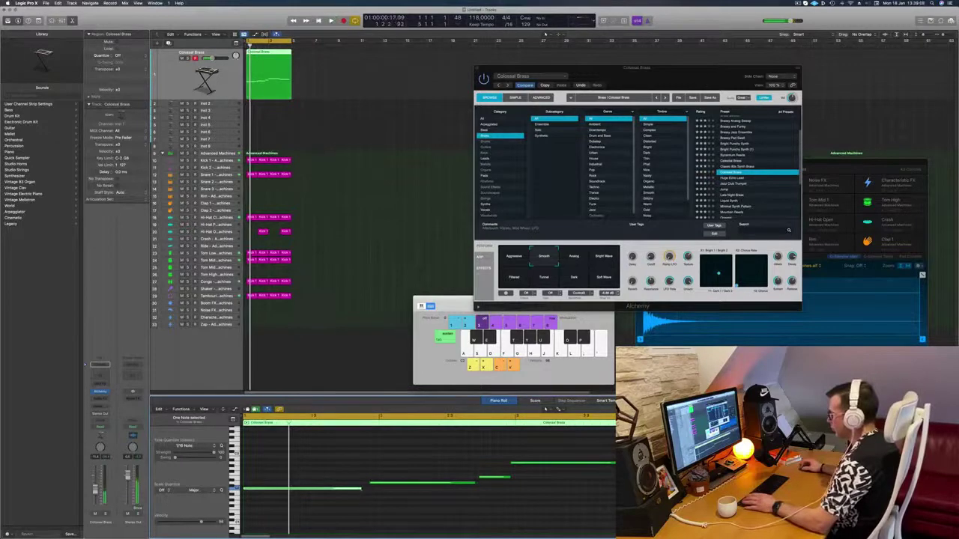
Extend the first brass note to bar 2, align the highest note's start with bar 3, and play the loop
left_click_drag(366, 491, 442, 487)
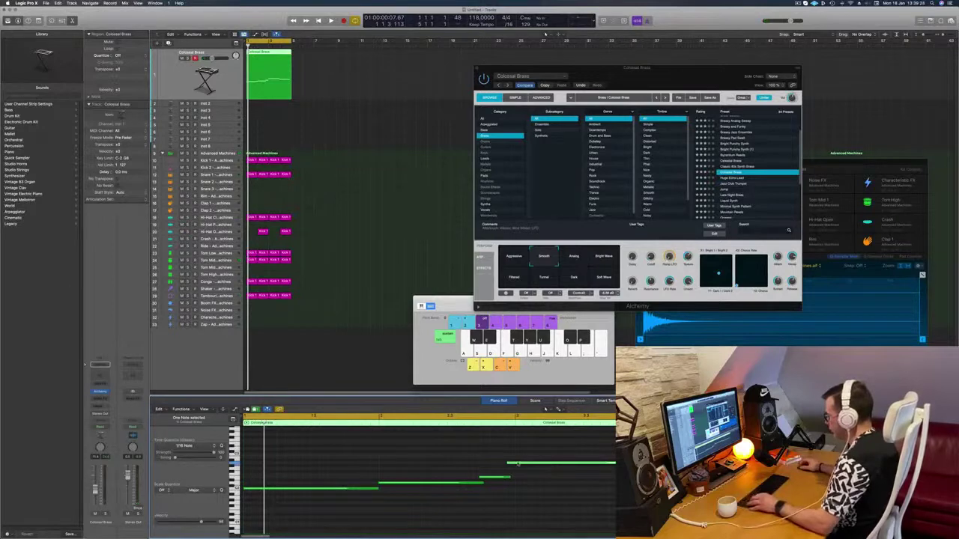
left_click_drag(525, 464, 533, 464)
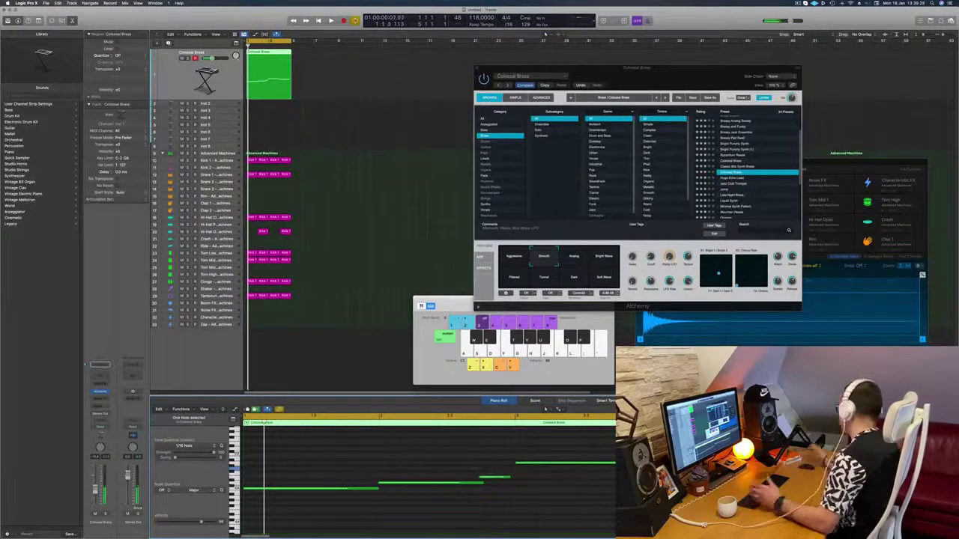
key("space")
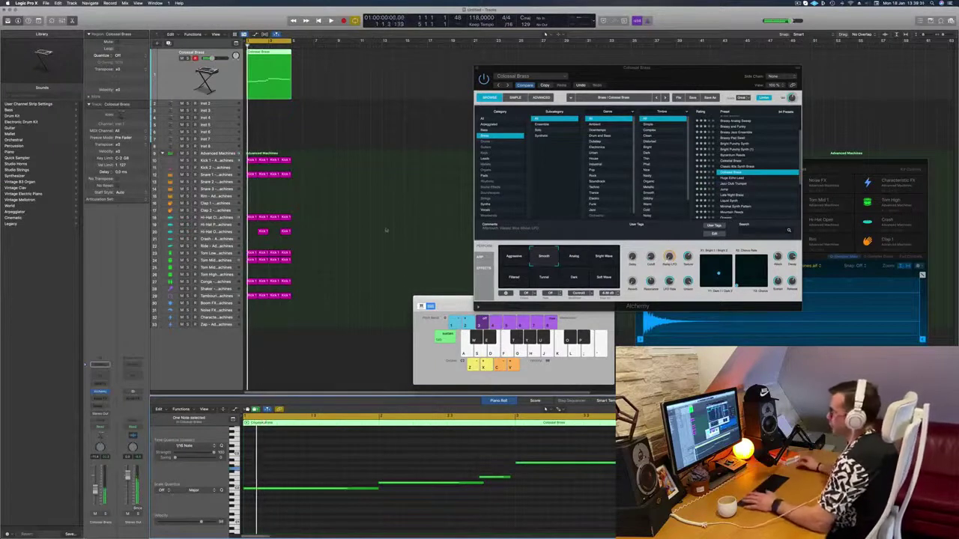
key("space")
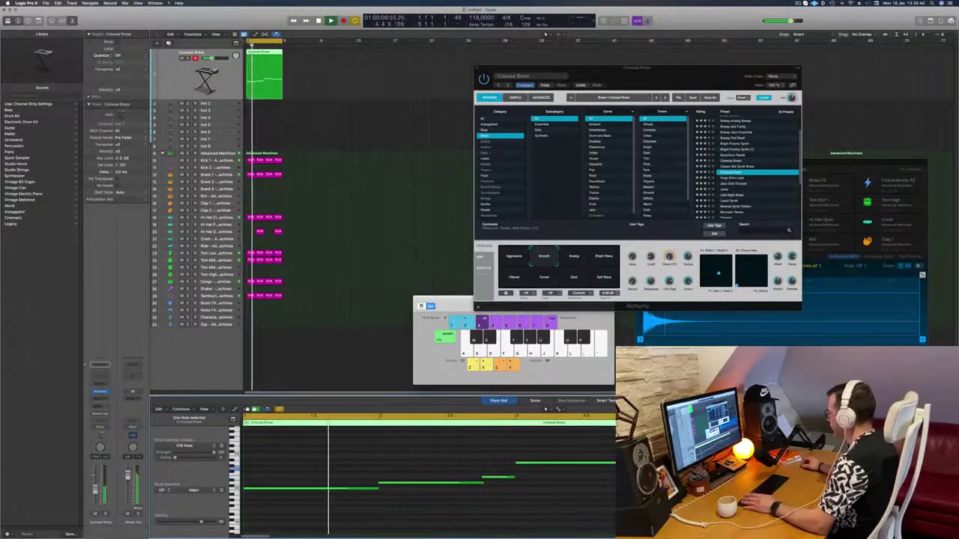
Audition the Analog, Bright Wave, Filtered, Tunnel, Dark and Aggressive variations of the Colossal Brass preset while the loop plays
key("space")
key("space")
left_click_drag(584, 68, 452, 60)
key("space")
key("space")
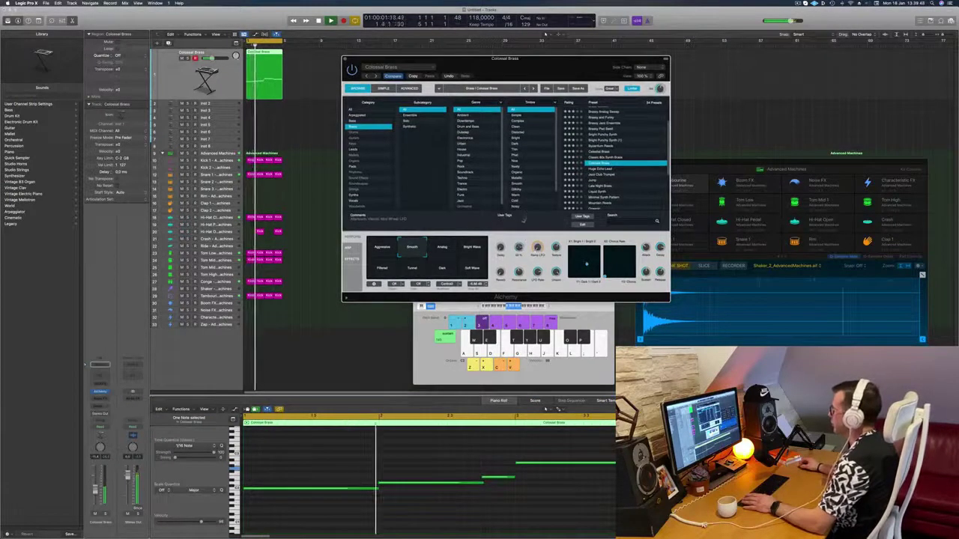
left_click(442, 251)
left_click(469, 253)
key("space")
key("space")
left_click(382, 270)
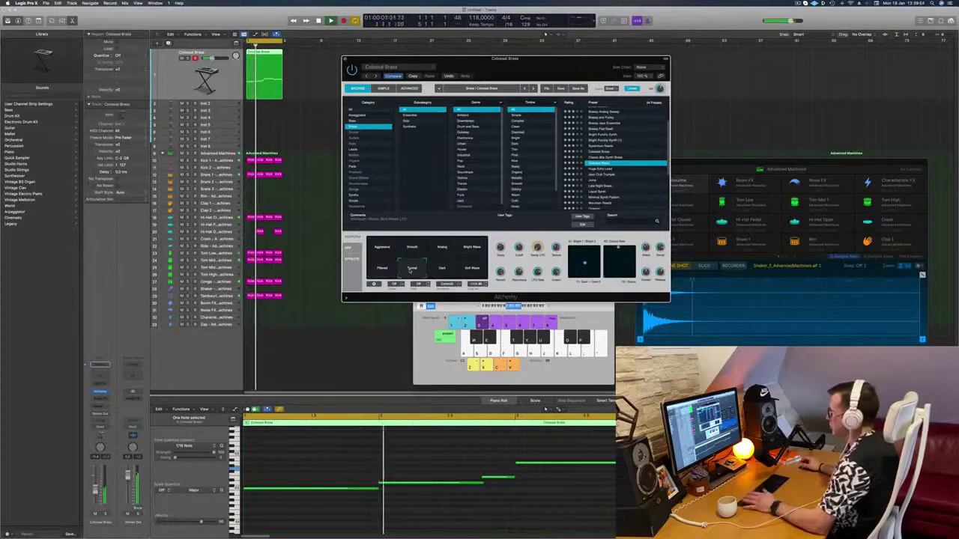
left_click(443, 270)
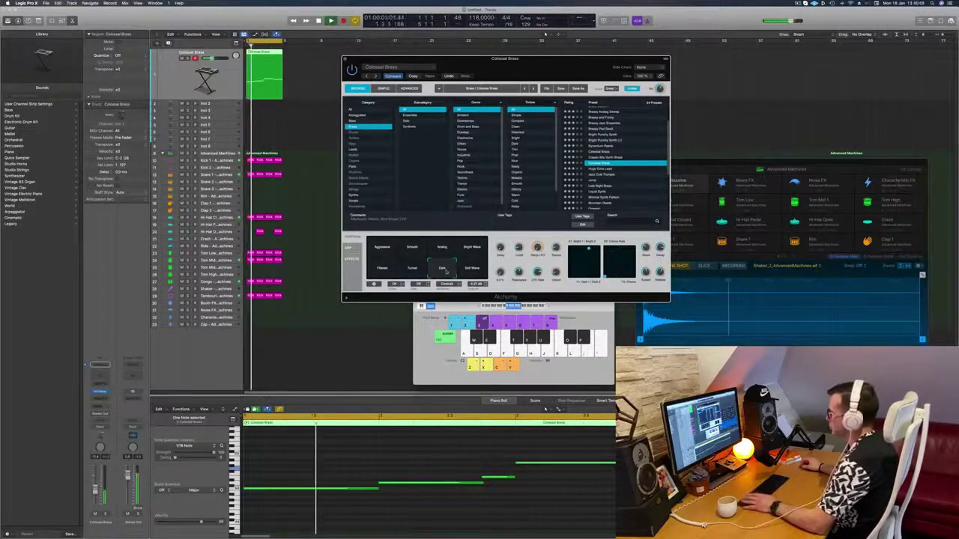
left_click_drag(452, 266, 394, 255)
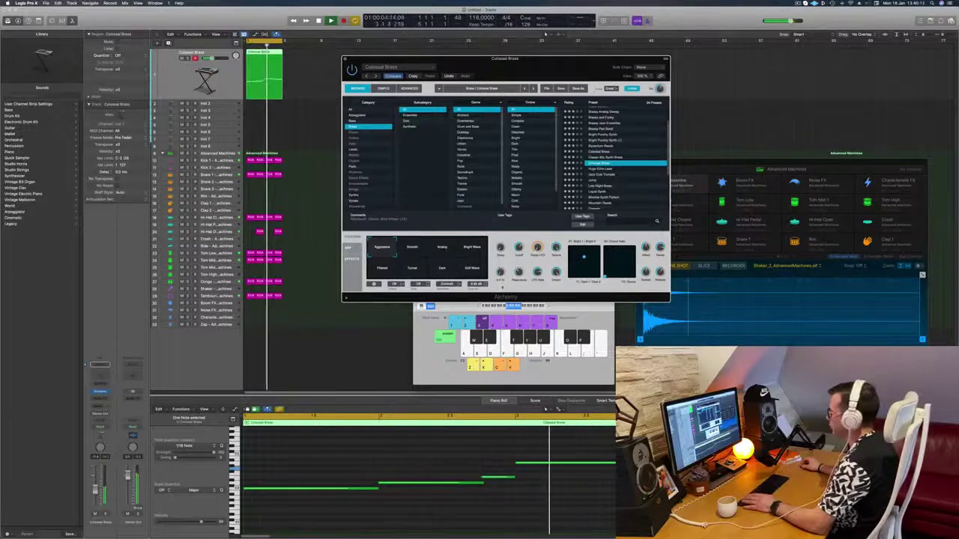
Load the Huge Echo Lead preset, try its Fast and More Delay variations, and choose Soft & Wide
left_click_drag(585, 74, 625, 63)
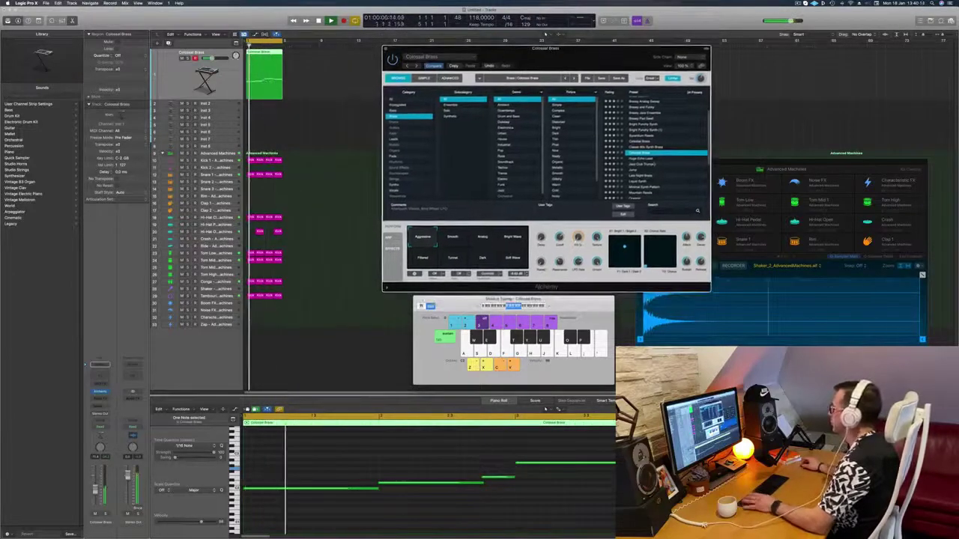
left_click(650, 159)
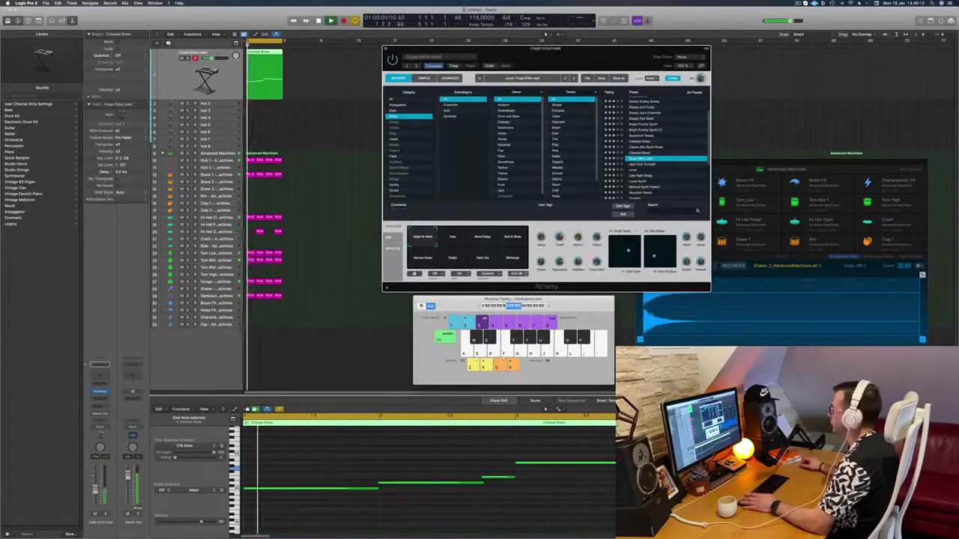
mouse_move(616, 59)
left_mouse_down()
mouse_move(571, 58)
mouse_move(616, 61)
left_mouse_up()
left_click(453, 239)
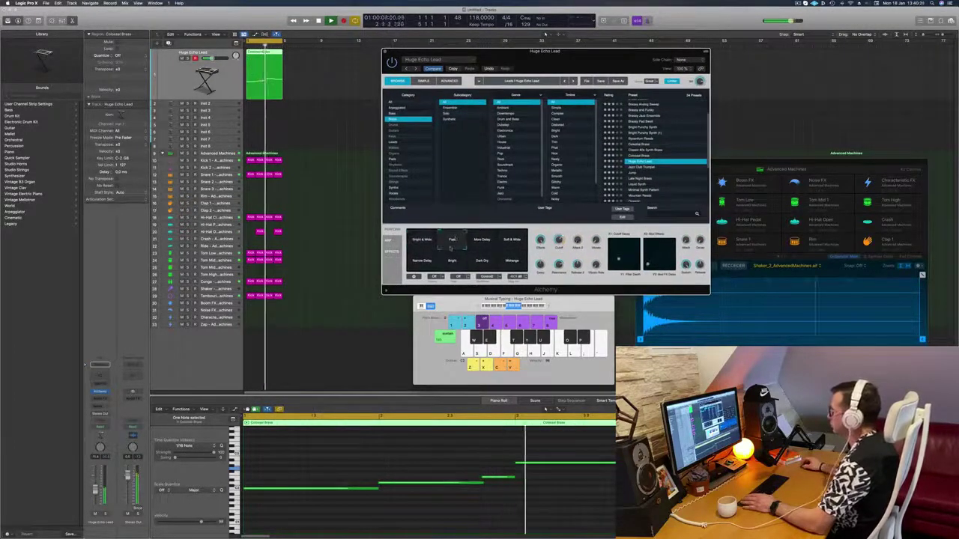
left_click(481, 241)
left_click(512, 242)
left_click_drag(601, 53, 586, 100)
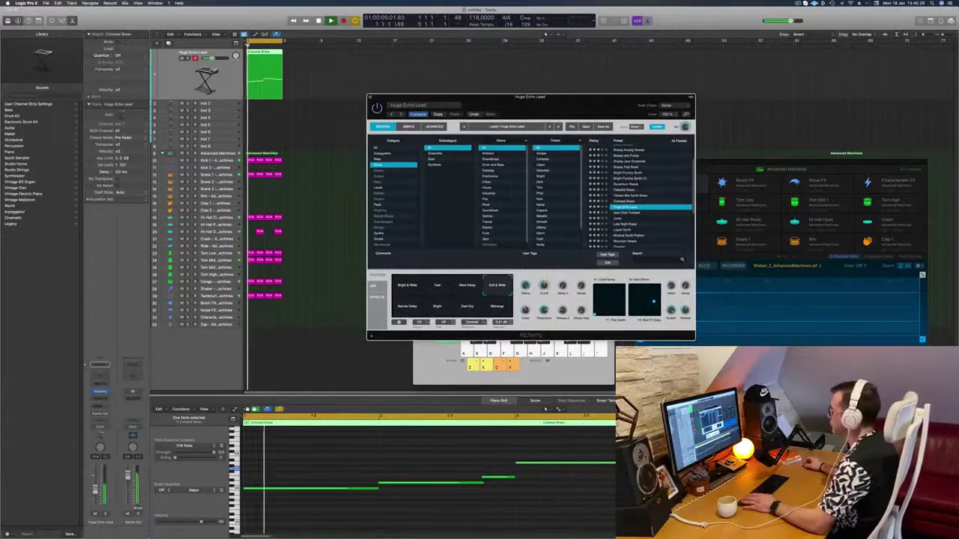
Close the Alchemy window, then repeat the melody and drum regions and extend the cycle range to bar 17
left_click_drag(524, 109, 432, 117)
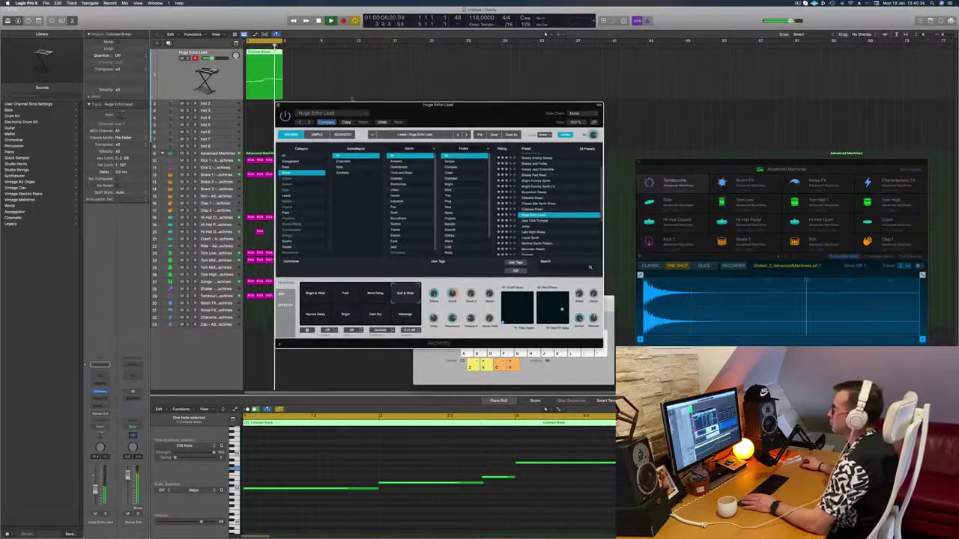
key("super+w")
left_click(347, 93)
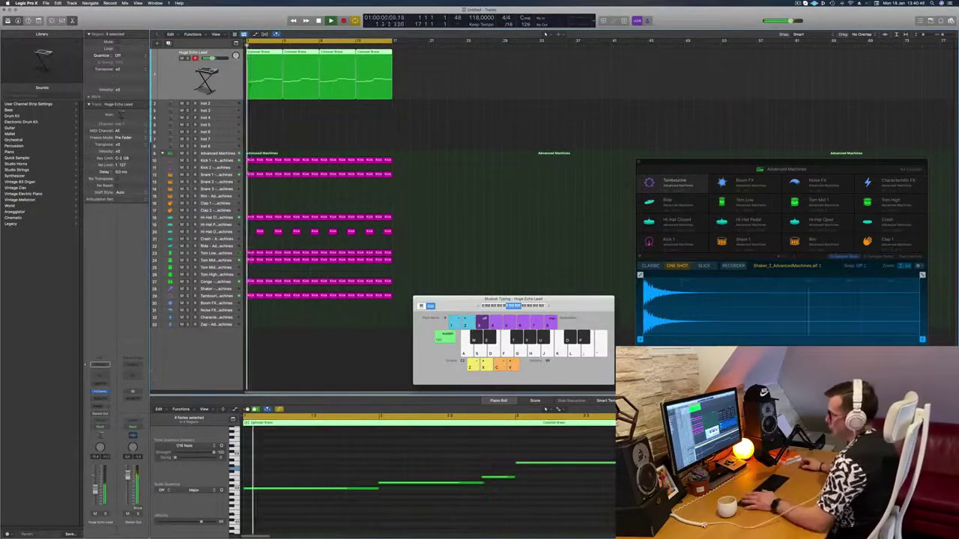
Reopen the Huge Echo Lead instrument, browse the remaining brass presets, and listen to the extended loop
left_click(101, 392)
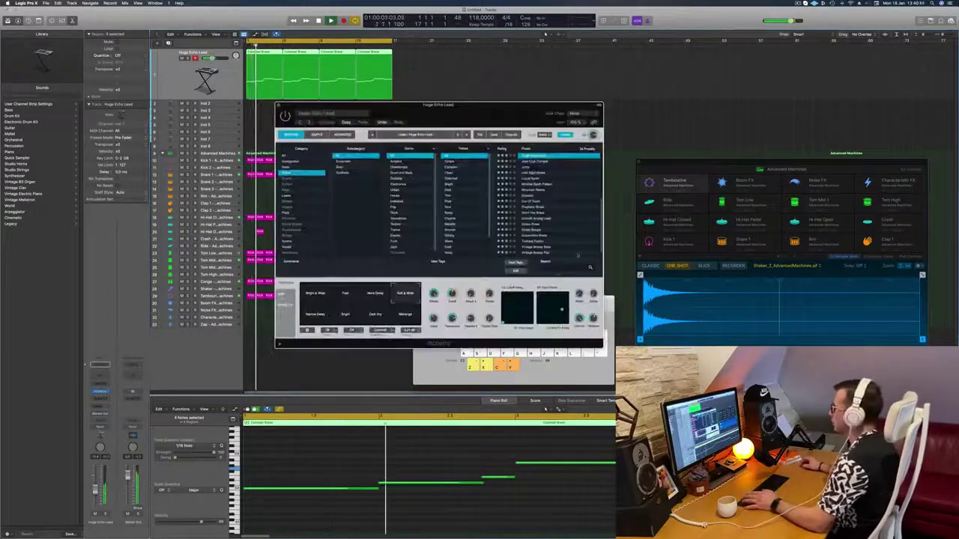
left_click_drag(490, 117, 546, 124)
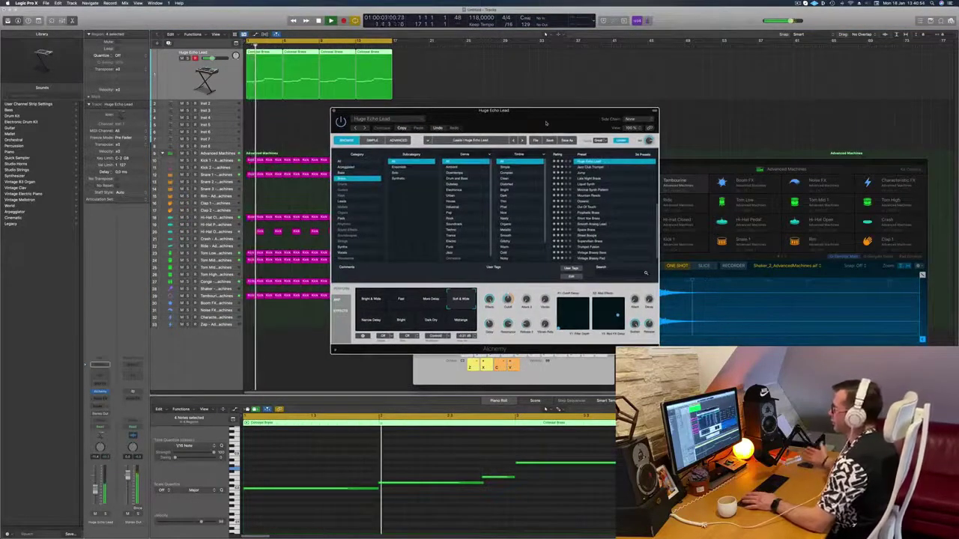
left_click_drag(546, 124, 599, 116)
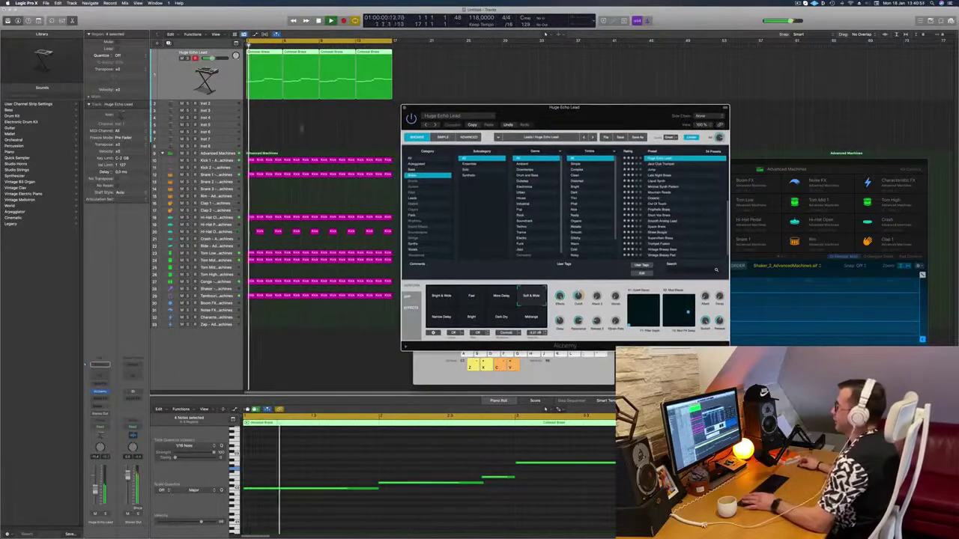
left_click(311, 148)
key("space")
left_click(175, 78)
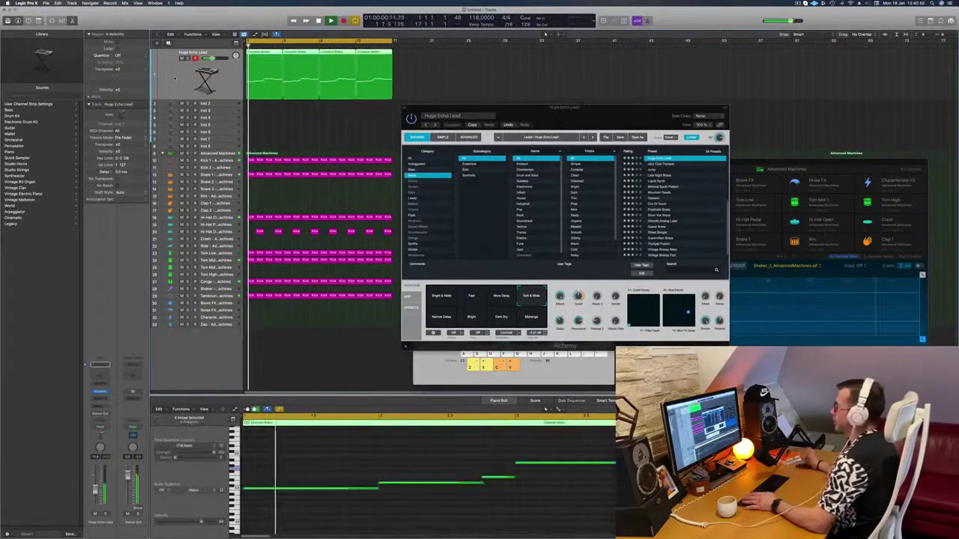
key("space")
key("space")
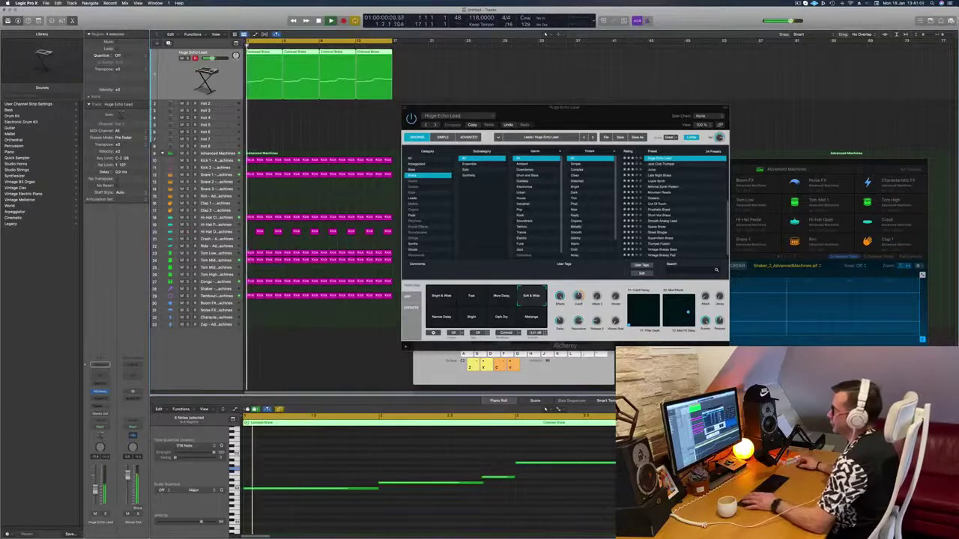
Load the Cellos patch from the Orchestral strings library onto the Inst 2 track
left_click(174, 103)
key("space")
key("space")
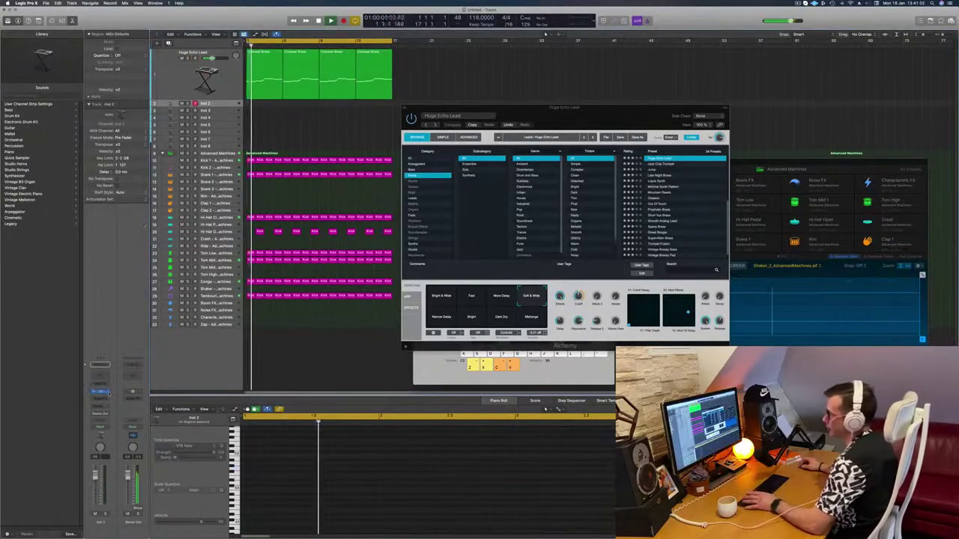
left_click(105, 392)
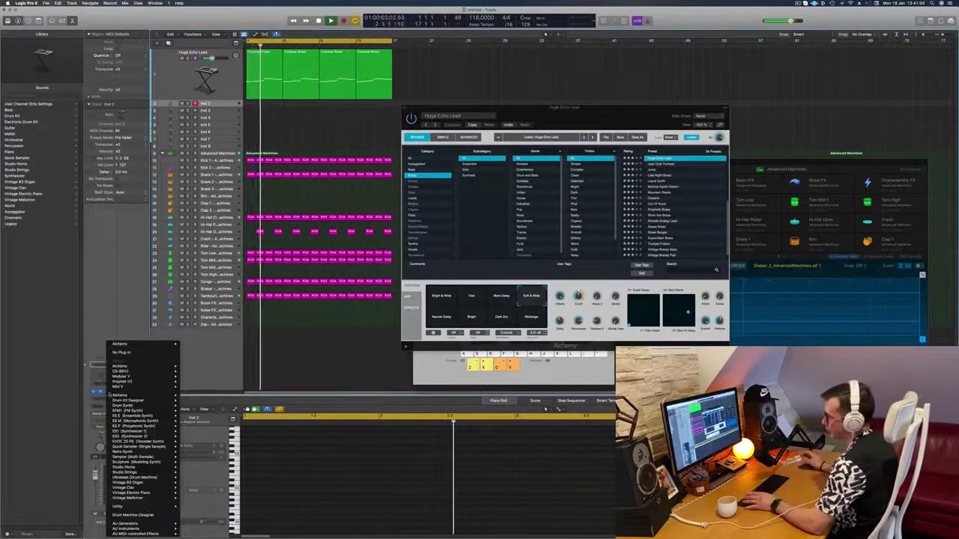
mouse_move(131, 529)
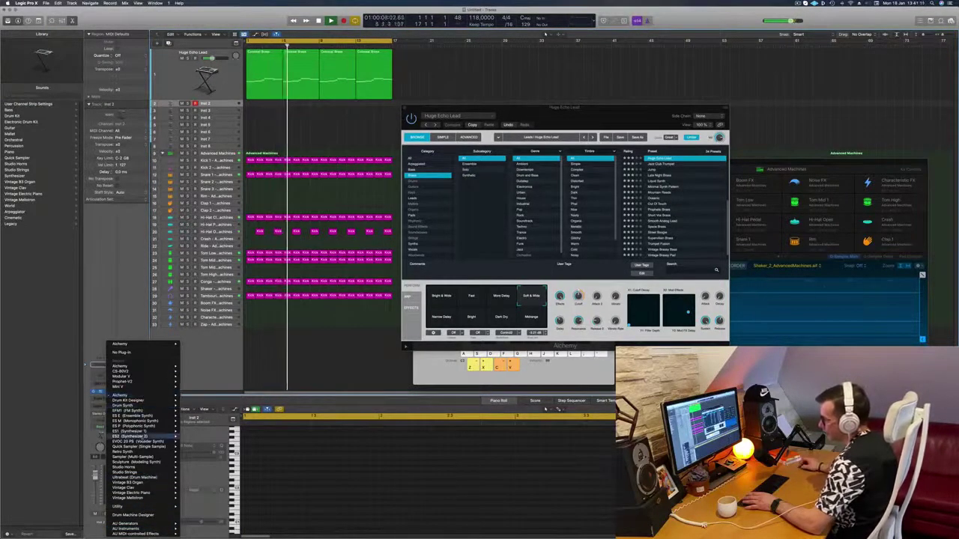
left_click(129, 323)
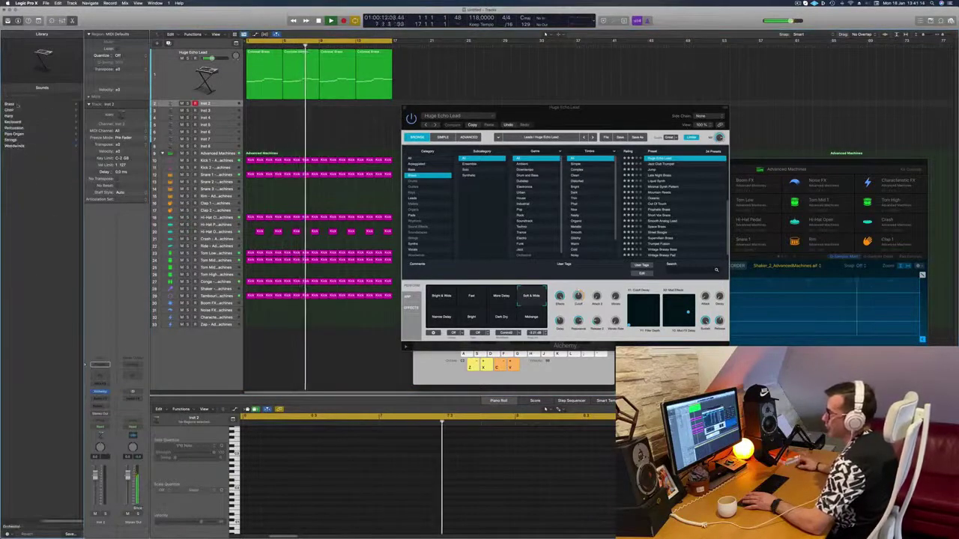
left_click(11, 140)
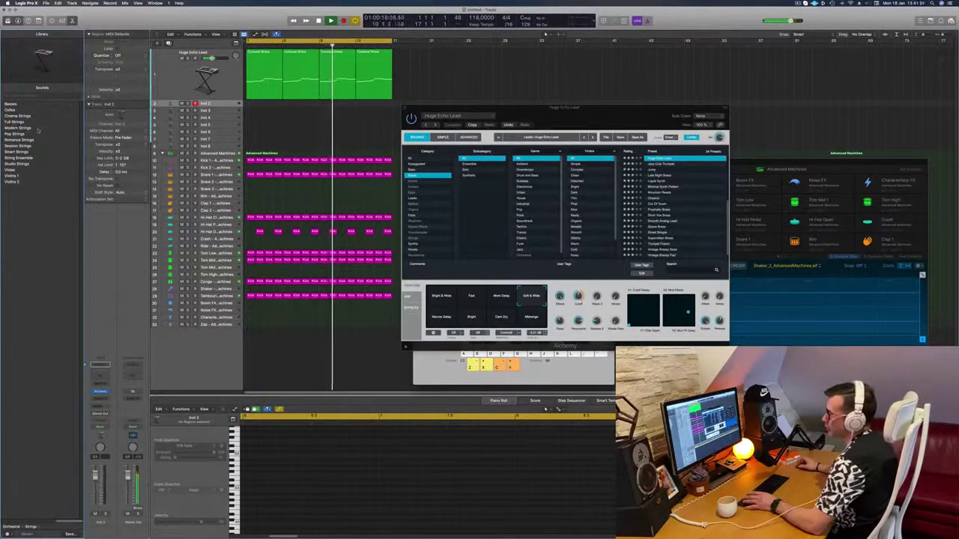
left_click(12, 110)
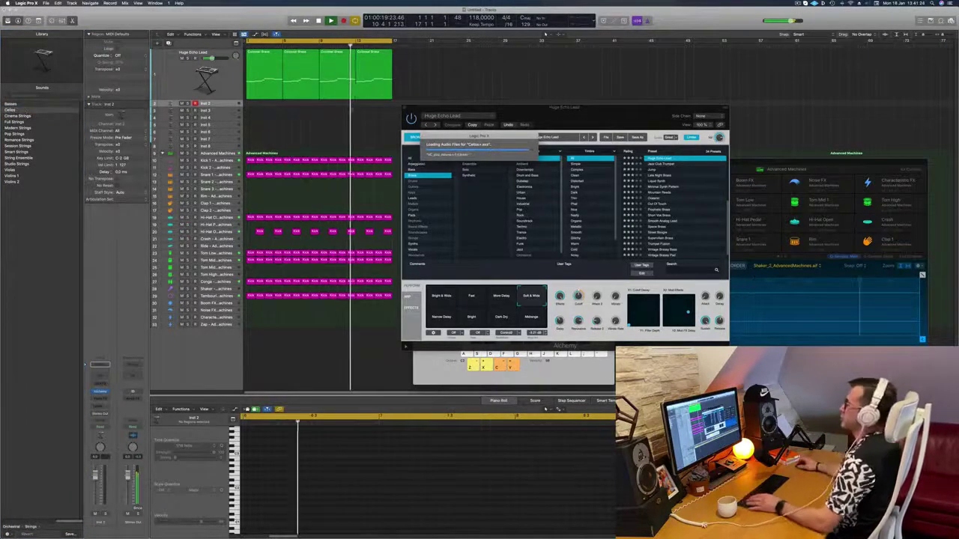
Copy the first melody region onto the Cellos track at bar 1 and transpose its notes up an octave
left_click(268, 70)
key("space")
left_click_drag(268, 70, 265, 104)
key("space")
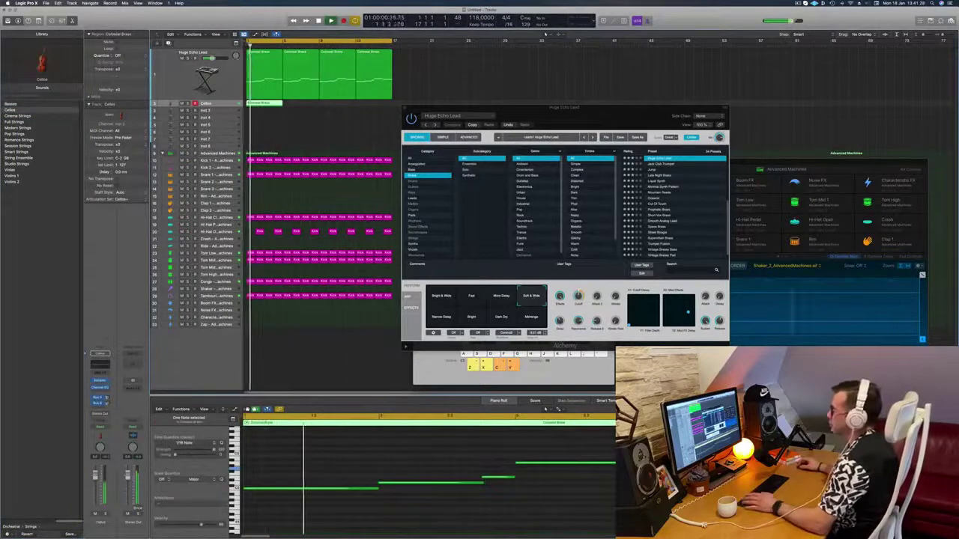
key("space")
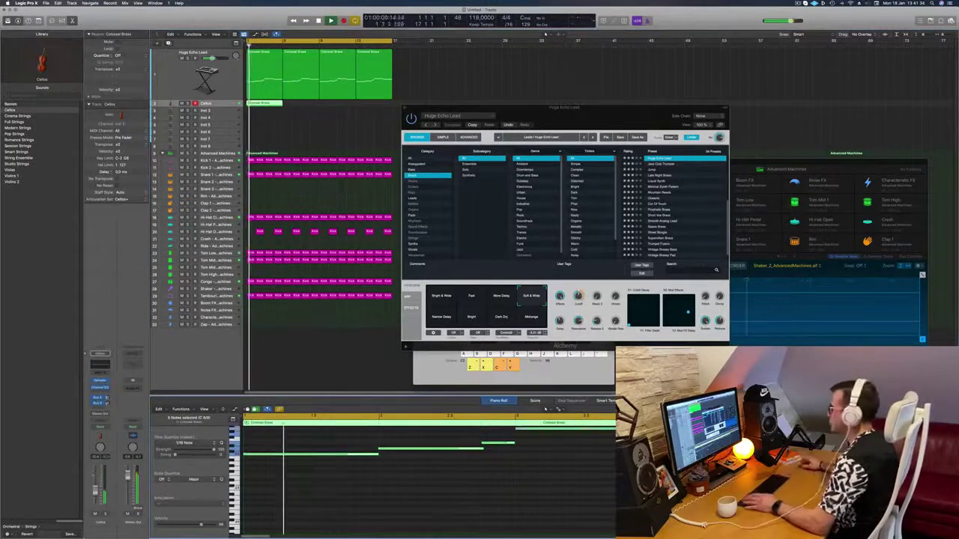
Repeat the Cellos region until it fills the sixteen-bar cycle, and select all four Cellos regions
left_click_drag(604, 108, 744, 133)
scroll(261, 104, "down", 3)
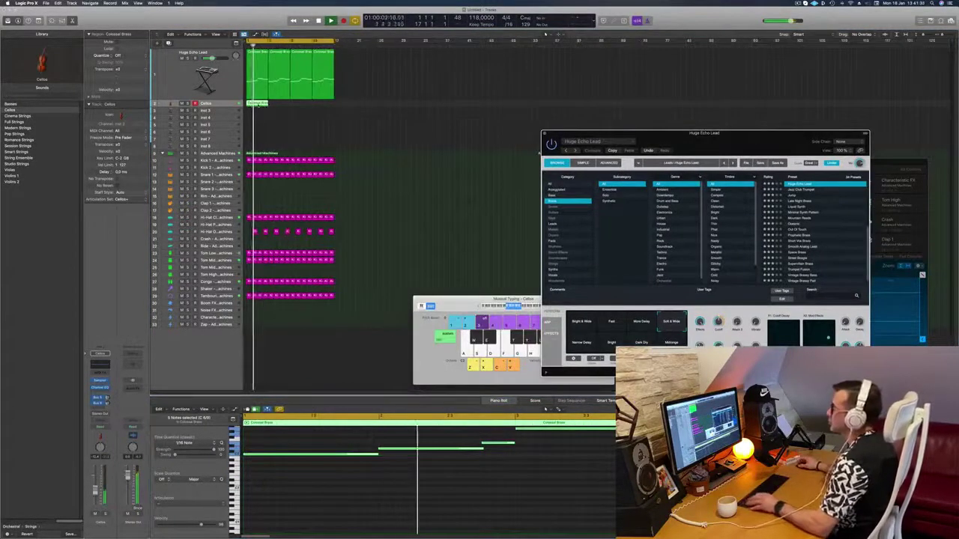
left_click_drag(276, 106, 281, 106)
left_click(251, 104, "shift")
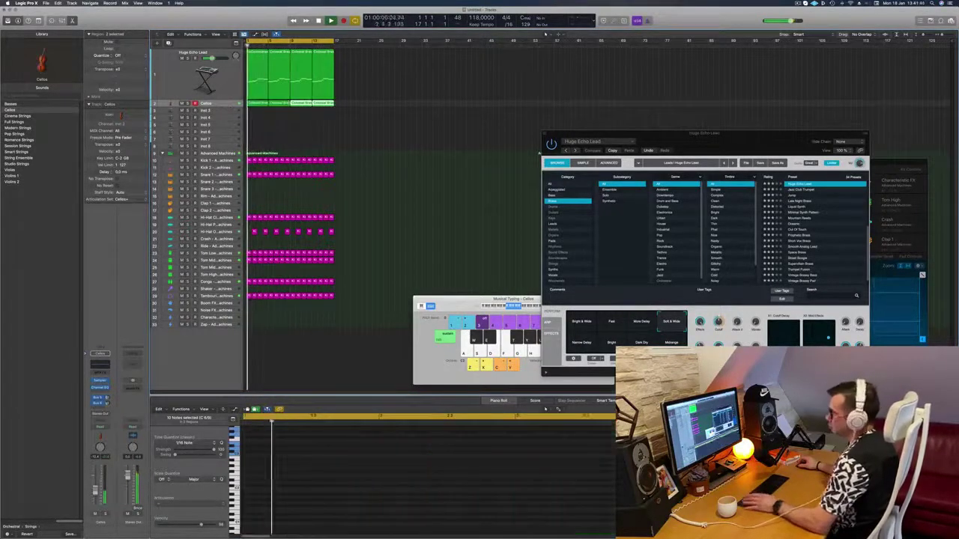
Add a send to Bus 4 on the Cellos channel strip
left_click(105, 397)
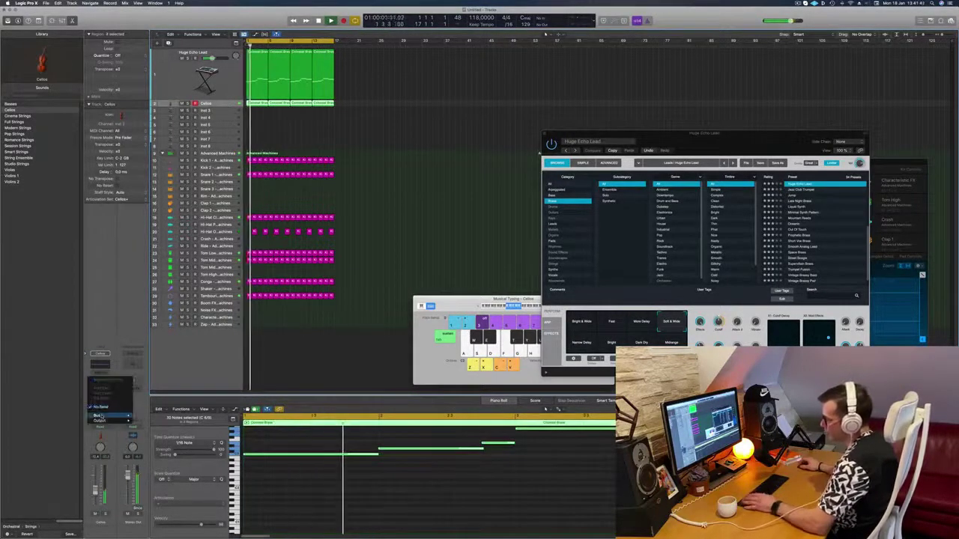
mouse_move(98, 416)
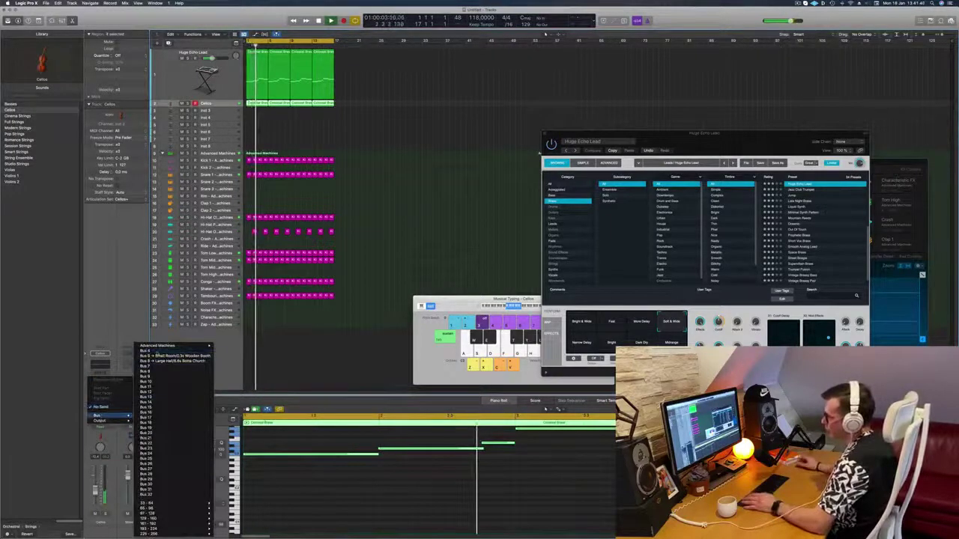
left_click(147, 351)
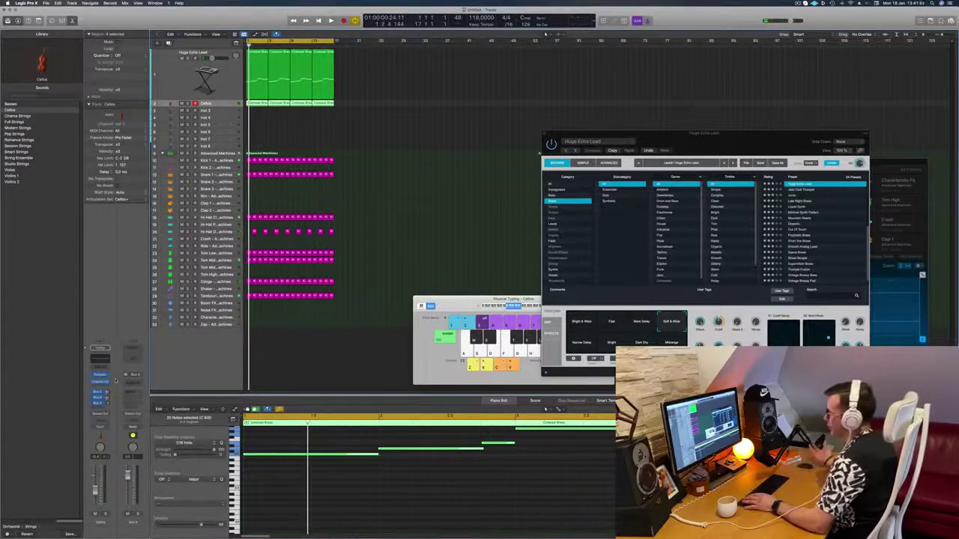
key("space")
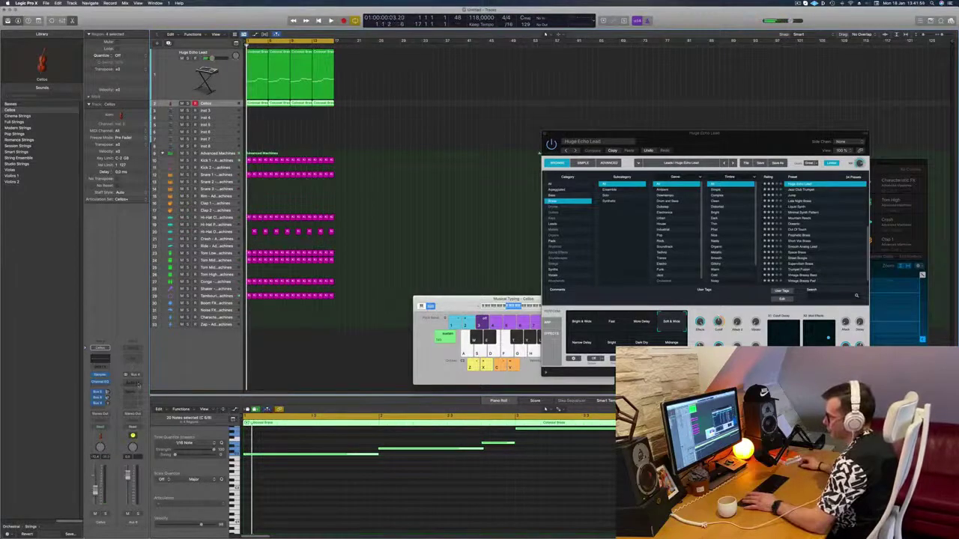
Insert a stereo SilverVerb on the new aux channel and load its grandiose preset
left_click(138, 384)
mouse_move(155, 407)
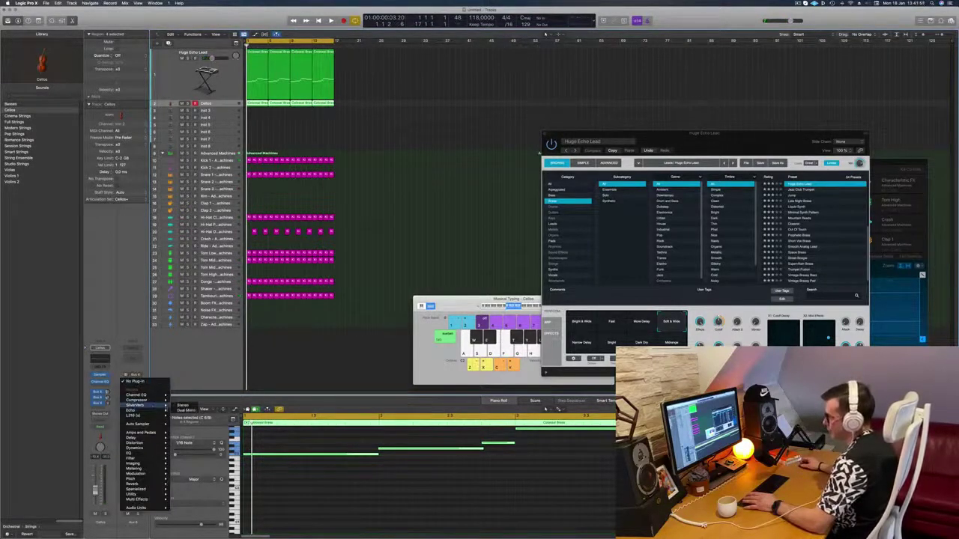
left_click(183, 406)
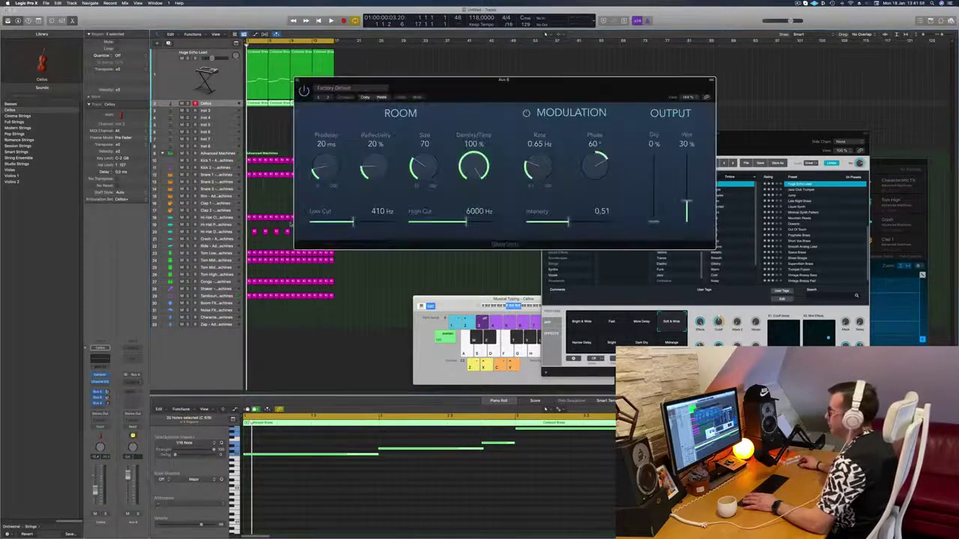
left_click(360, 87)
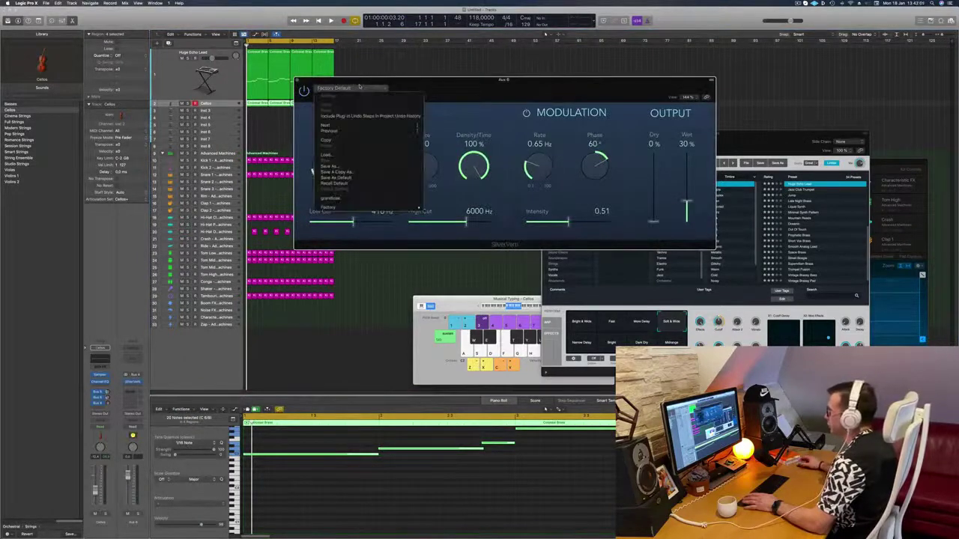
left_click(358, 199)
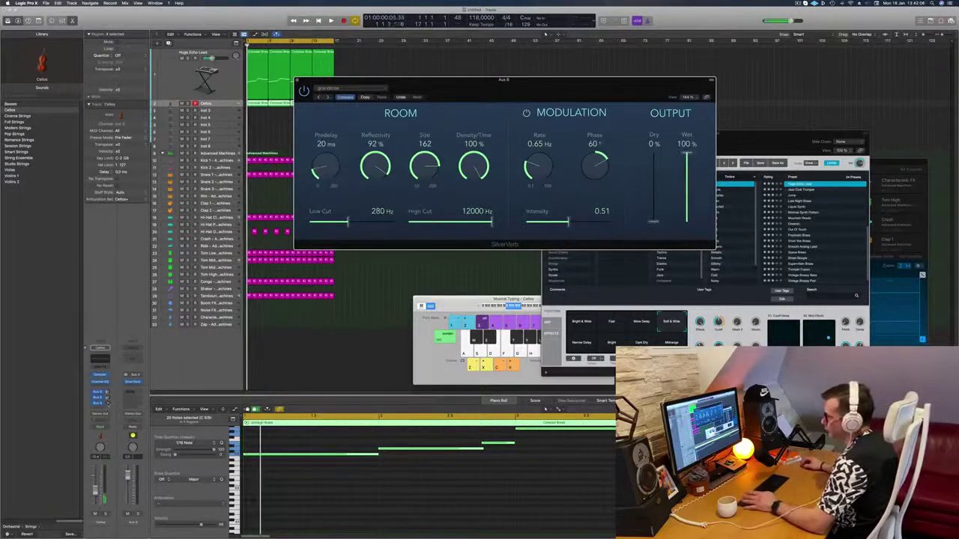
Play back the Cellos and Huge Echo Lead tracks with the new reverb and close the SilverVerb window
left_click(111, 381)
key("space")
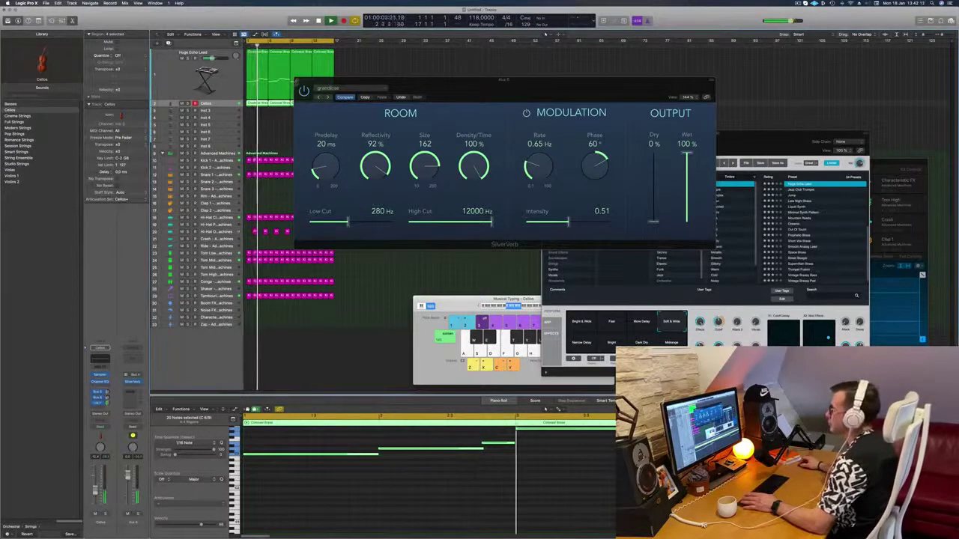
left_click(296, 80)
left_click(216, 84)
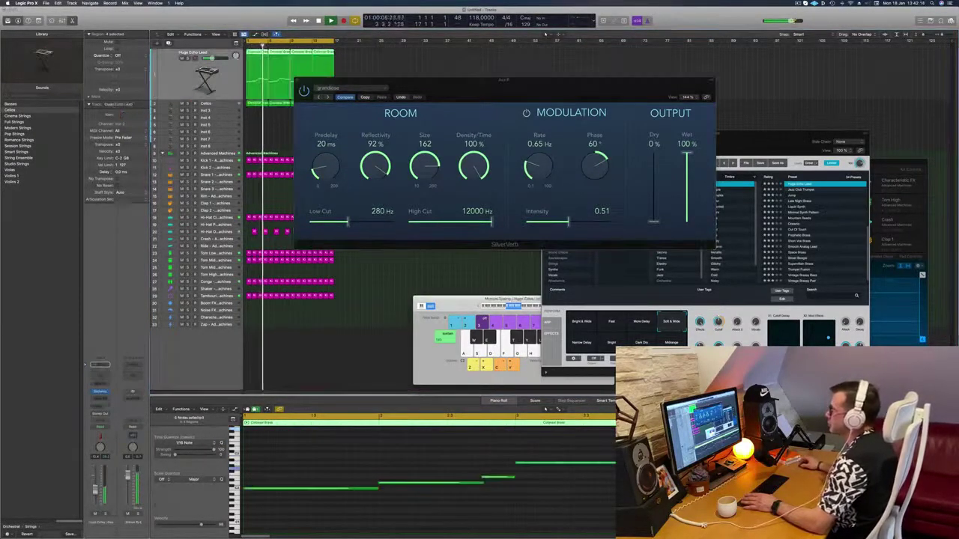
left_click(215, 103)
key("space")
left_click(297, 80)
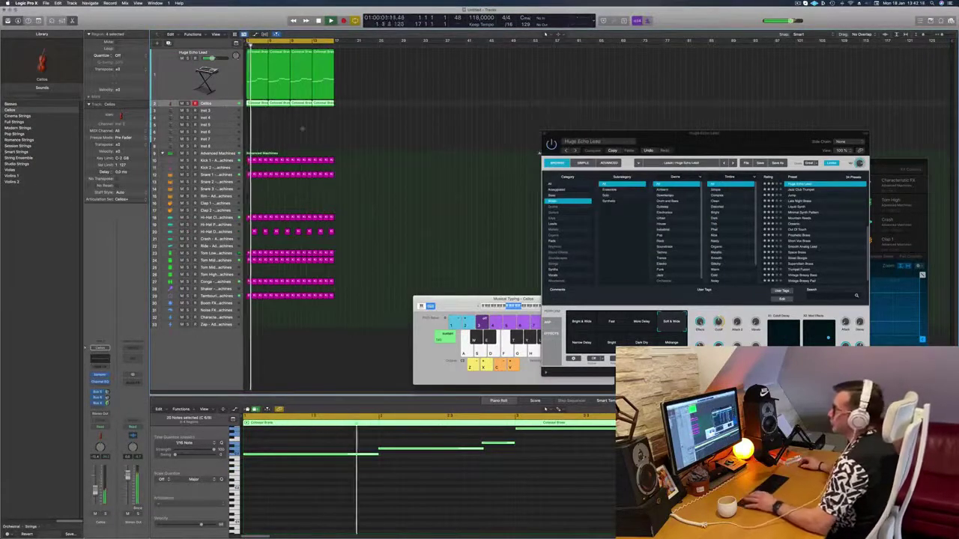
key("Up")
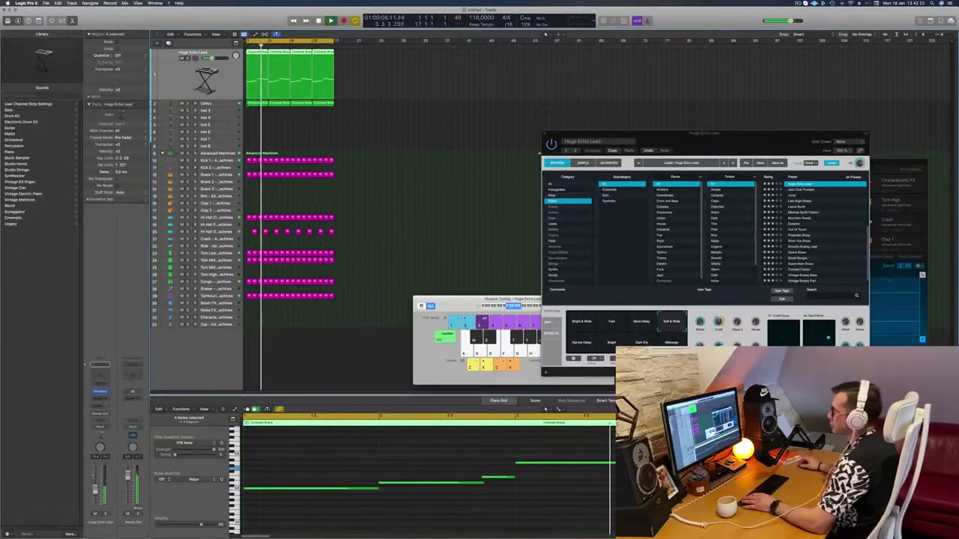
key("Down")
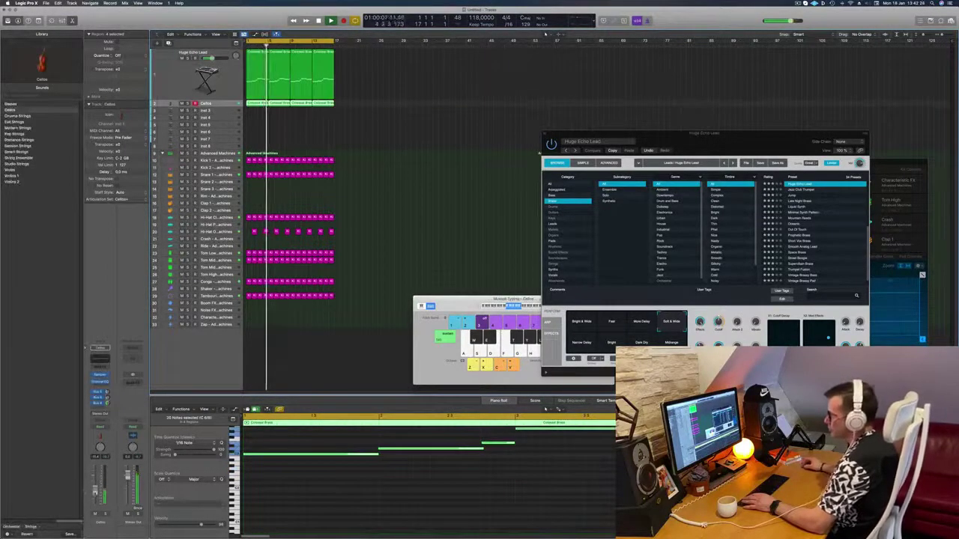
left_click(354, 76)
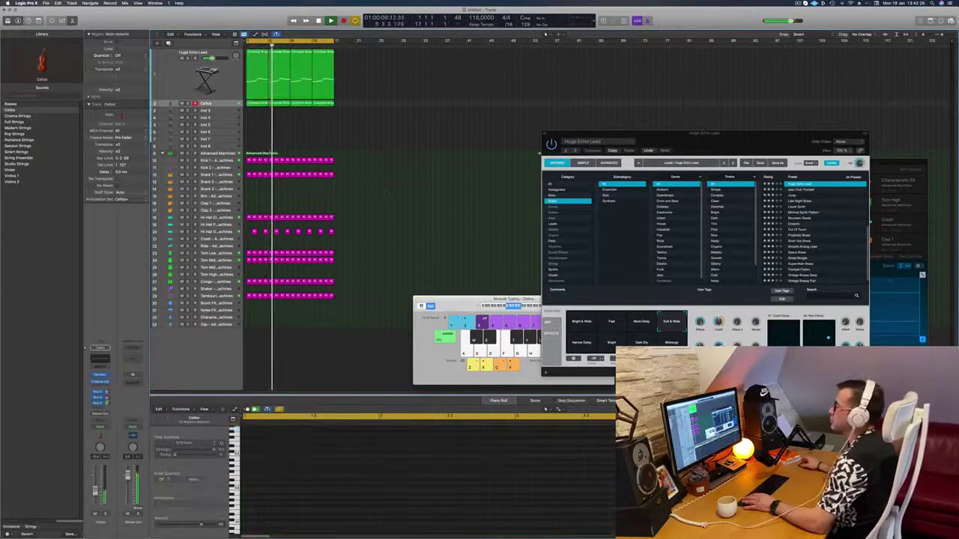
Duplicate the Huge Echo Lead track and copy its first melody region onto the new track at bar 1
left_click(231, 76)
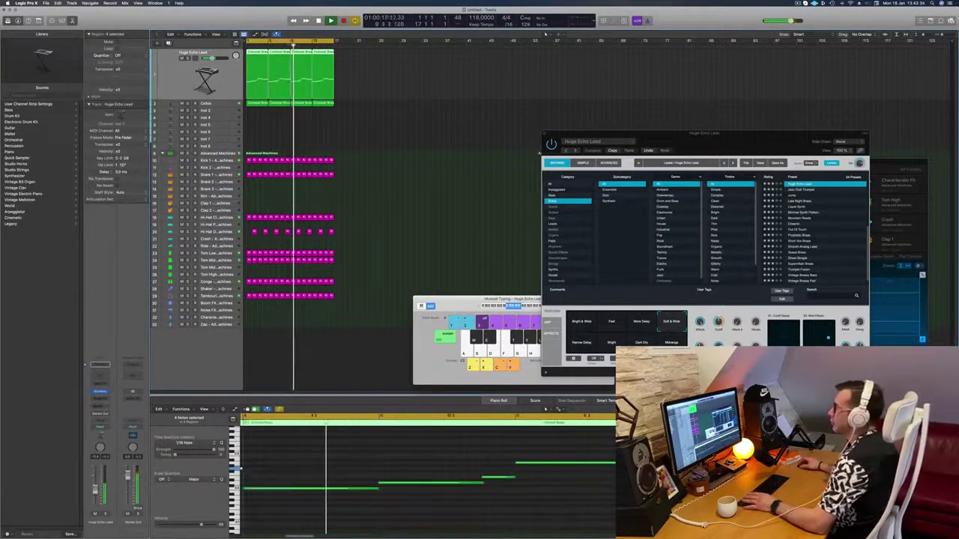
left_click(169, 43)
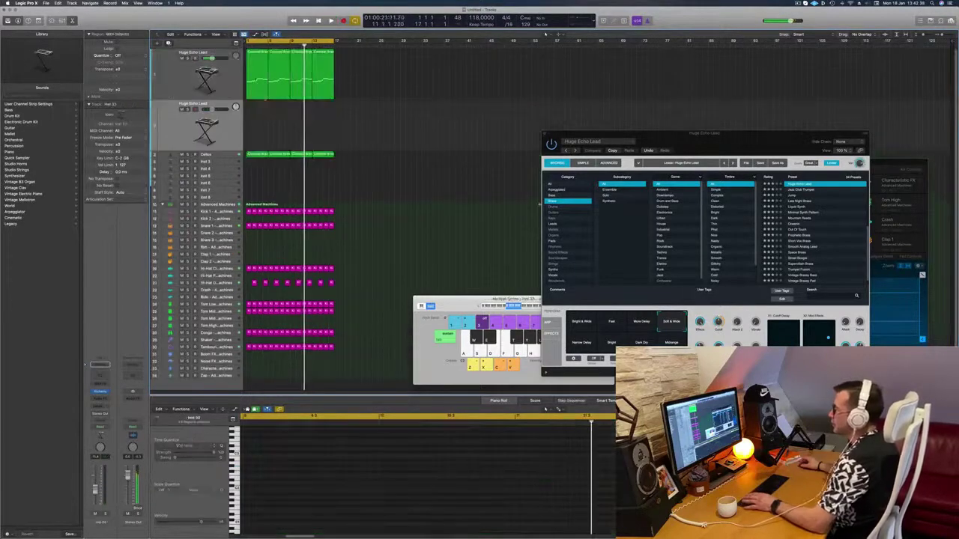
key("Return")
key("r")
scroll(353, 450, "left", 2)
Shorten the copied region's first two notes, shift them off the beat and repeat each one as a pair of short notes
left_click_drag(331, 470, 271, 496)
left_click(270, 496)
left_click_drag(272, 489, 249, 491)
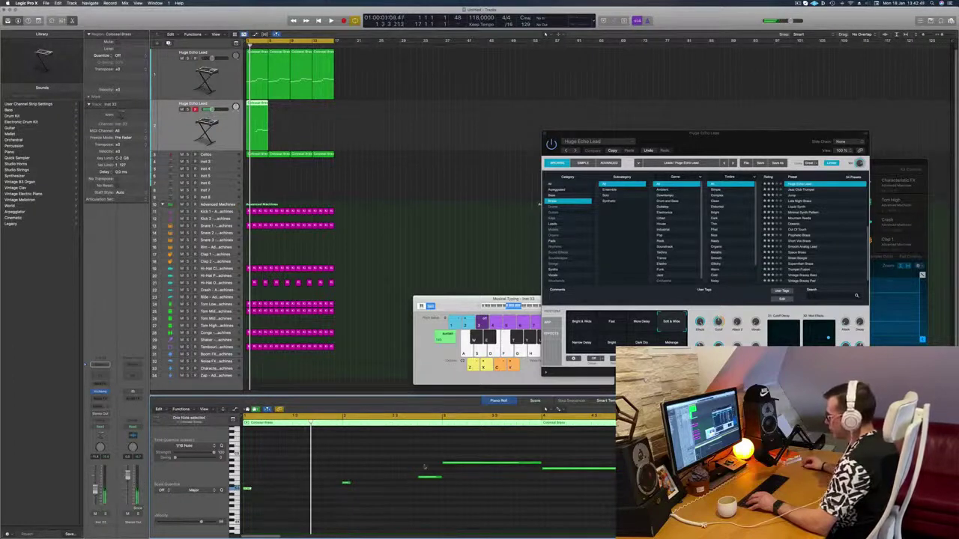
left_click_drag(335, 486, 248, 508)
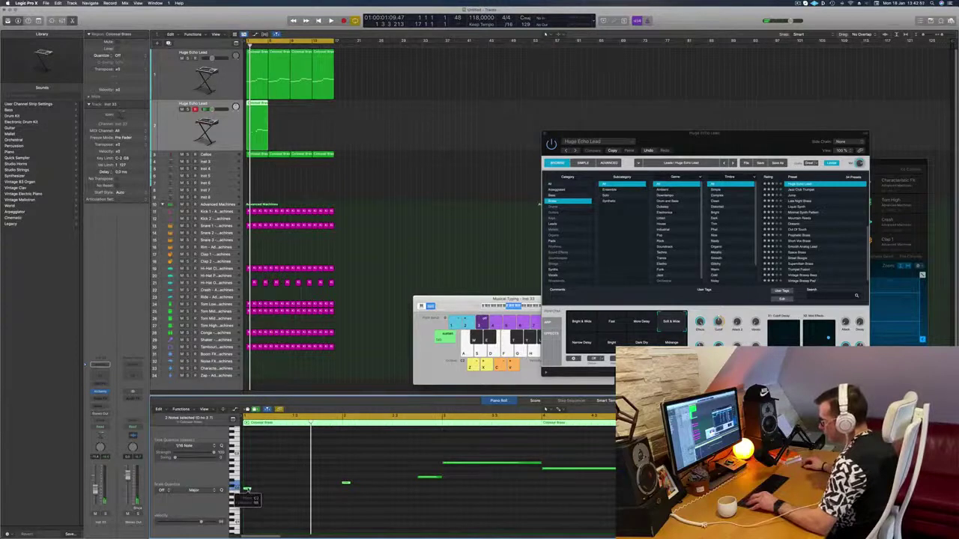
left_click_drag(247, 489, 291, 491)
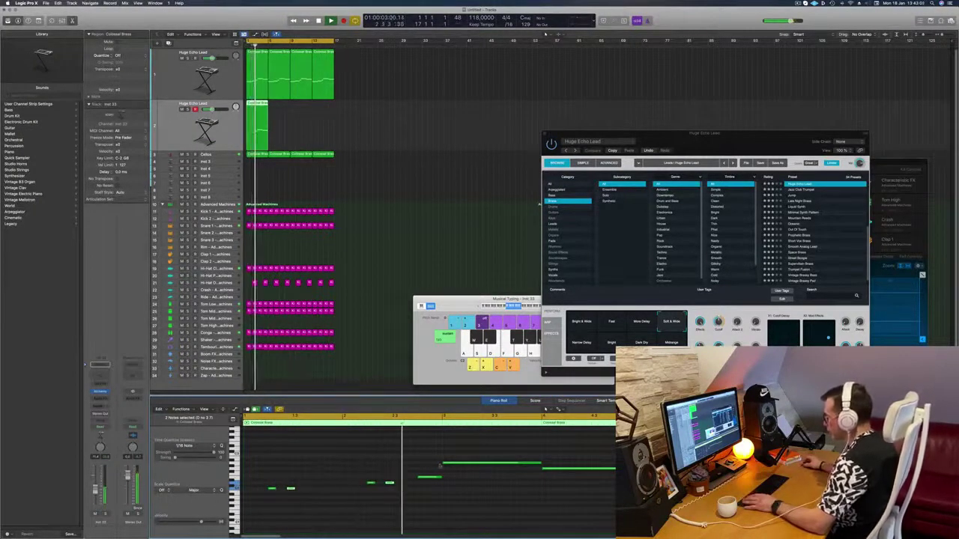
Shorten the third note and turn the last two long notes into pairs of short off-beat notes
left_click_drag(441, 477, 424, 477)
left_click_drag(499, 440, 547, 468)
left_click_drag(447, 463, 488, 465)
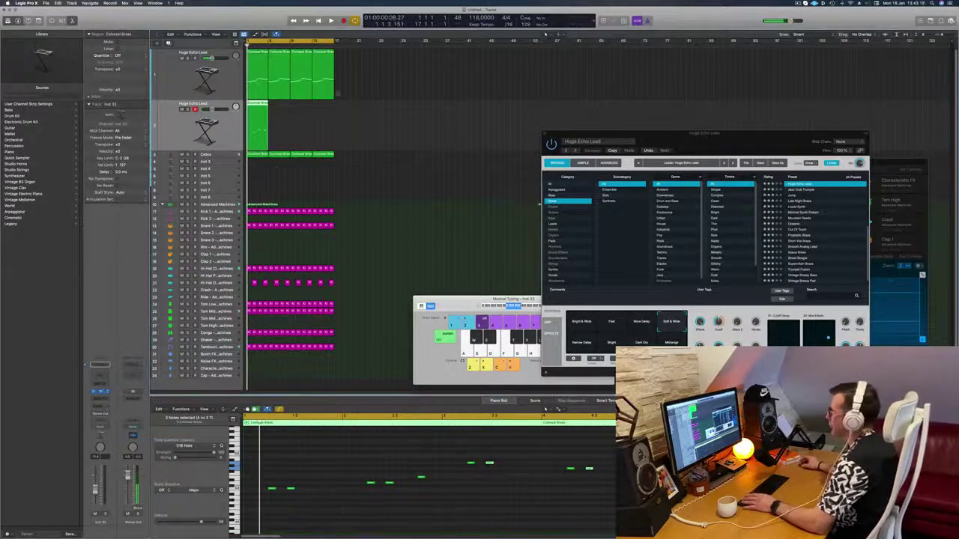
Open Alchemy on the duplicated lead track, start playback and filter its presets to the Bass category
left_click(100, 392)
left_click_drag(375, 81, 562, 101)
key("space")
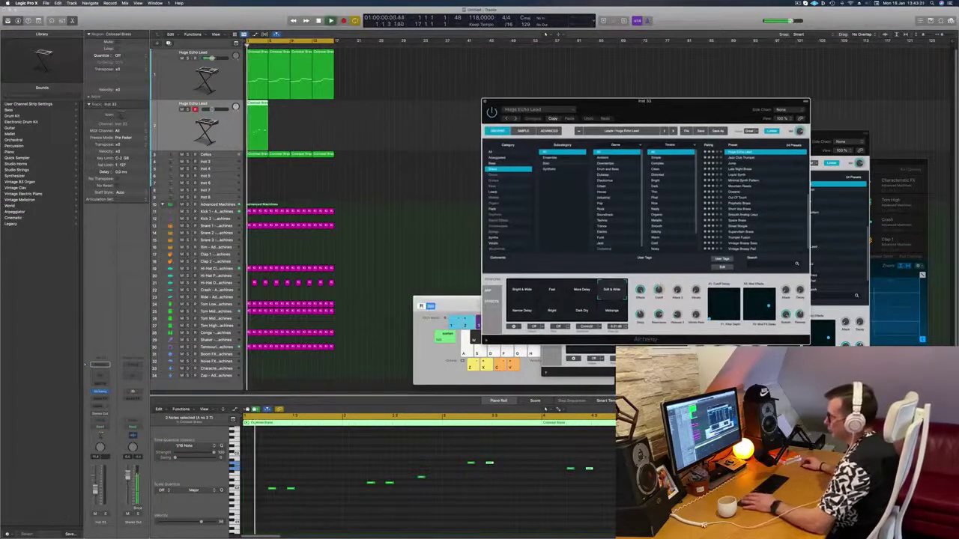
left_click_drag(644, 100, 562, 161)
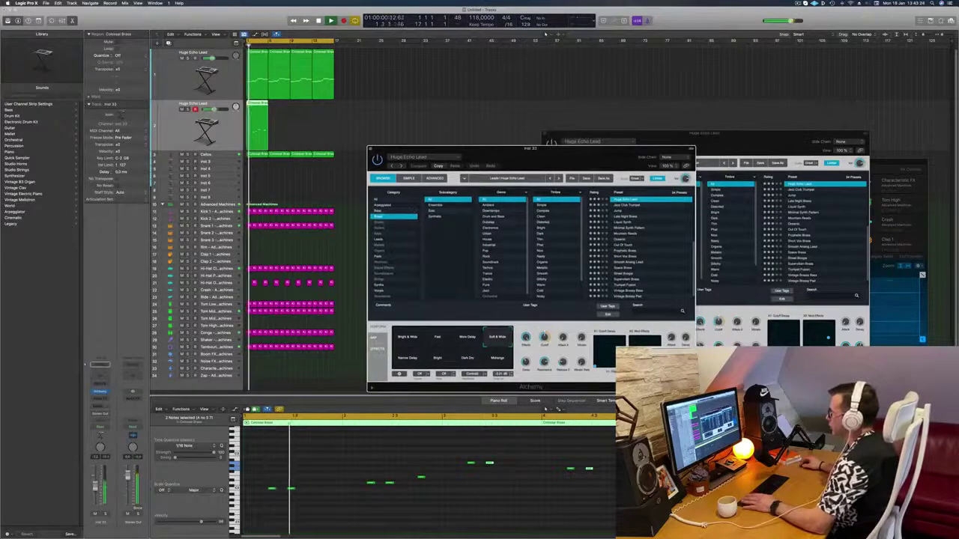
left_click(378, 210)
left_click_drag(562, 153, 578, 138)
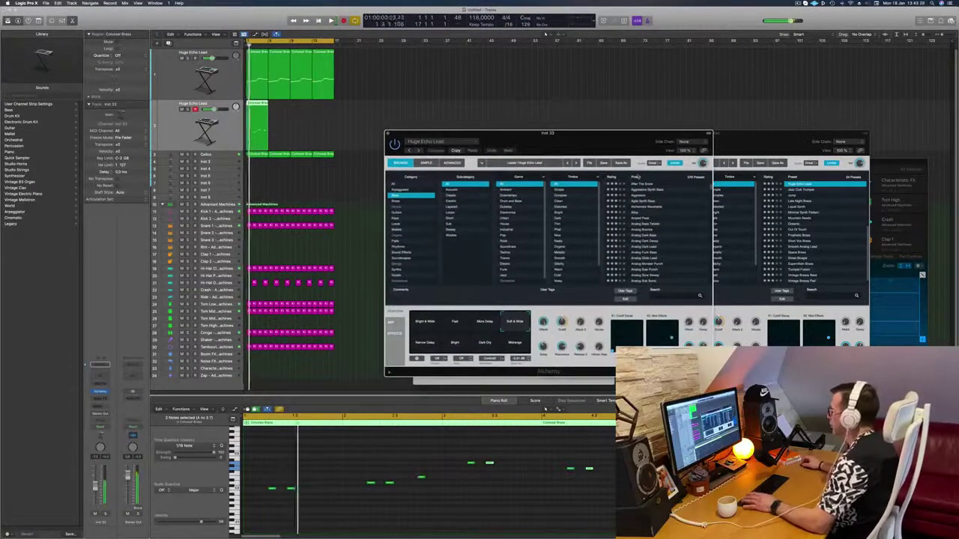
Audition the bass presets Analog Bass Twister, Analog Funk Bass, Analog Monster Punch and Analog Saw Punch during playback
scroll(659, 200, "down", 1)
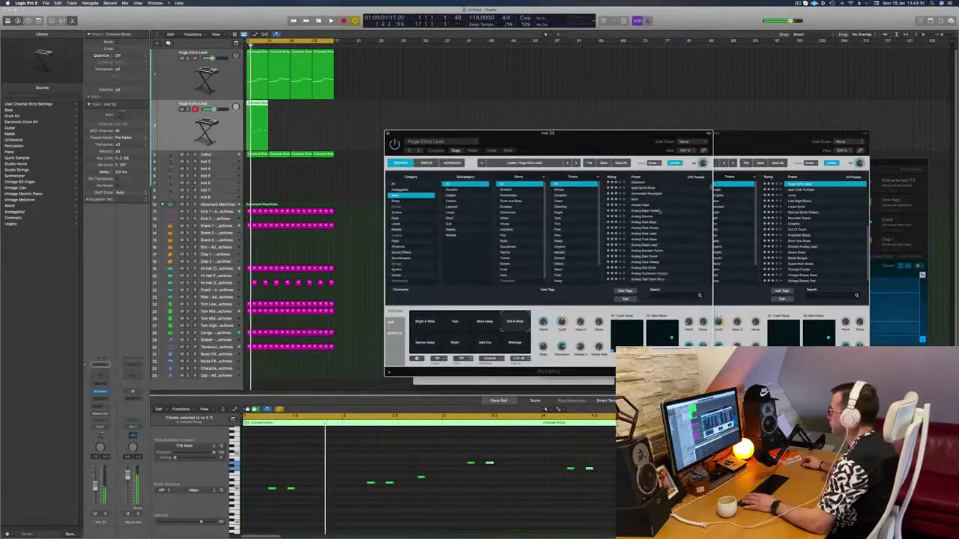
left_click(662, 211)
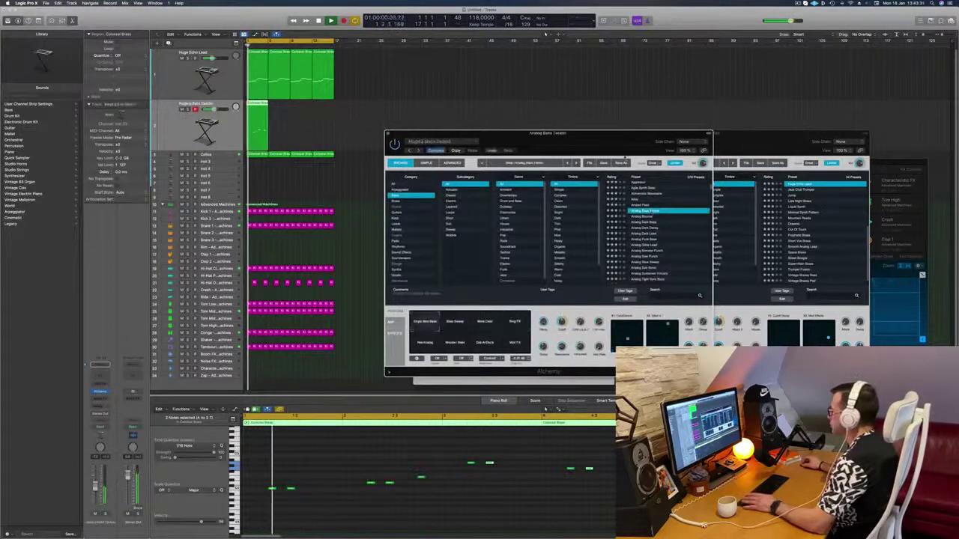
left_click_drag(645, 133, 674, 111)
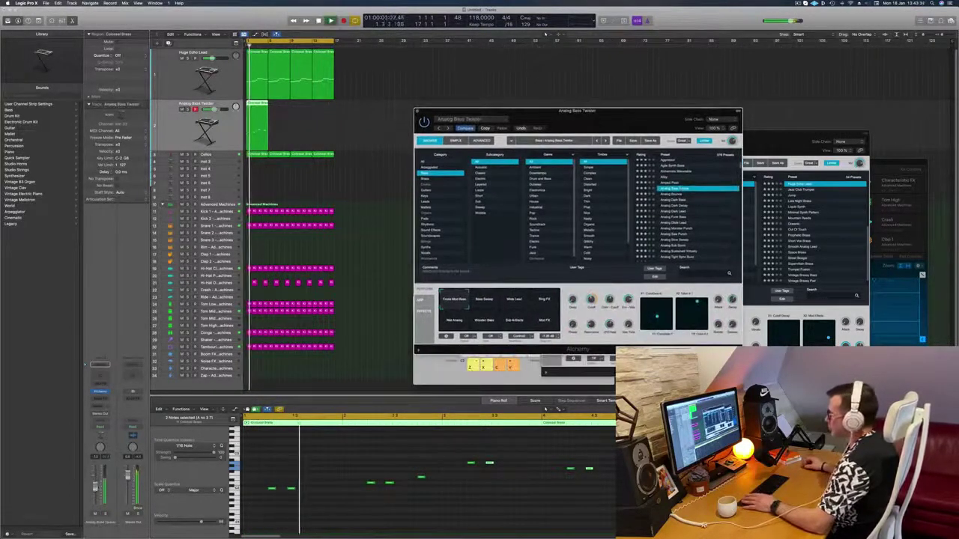
left_click(675, 218)
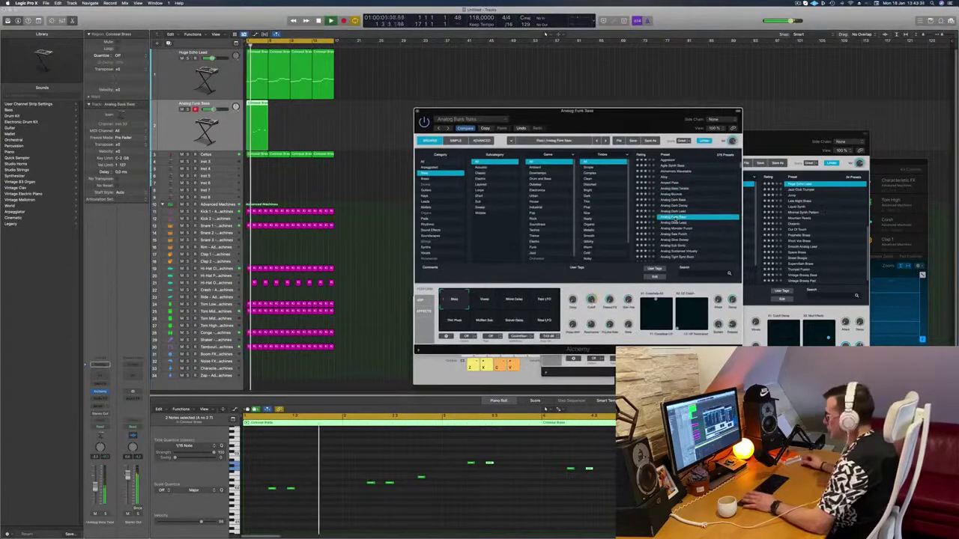
scroll(686, 218, "down", 3)
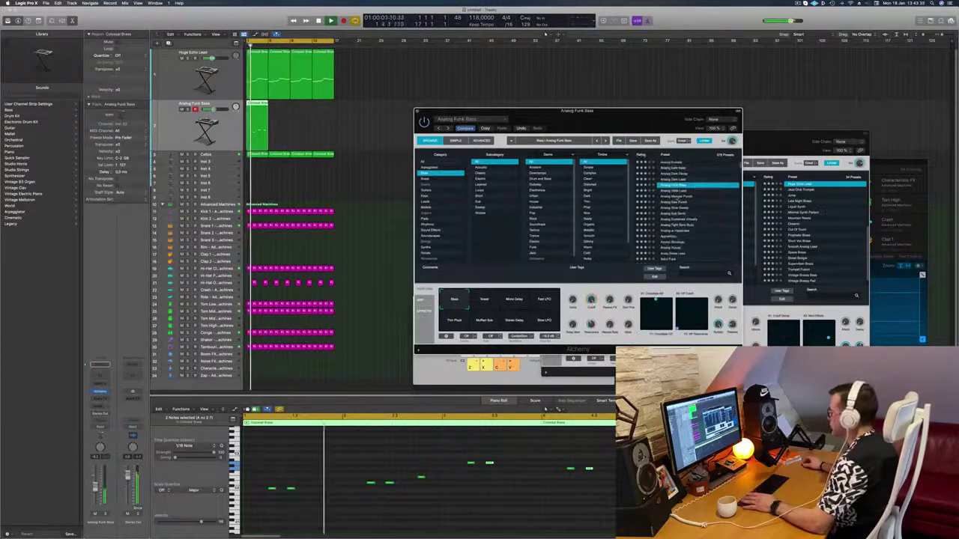
left_click(677, 198)
key("Return")
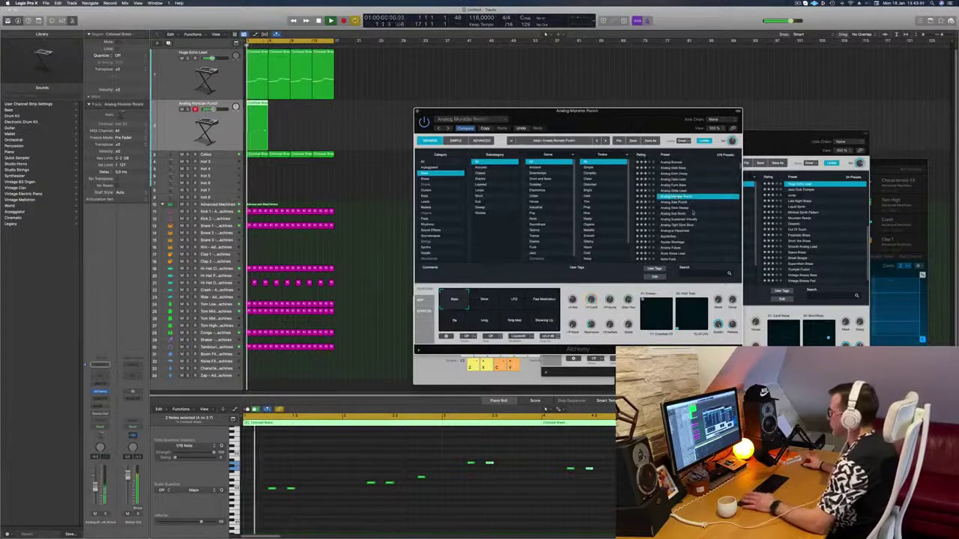
scroll(692, 213, "down", 1)
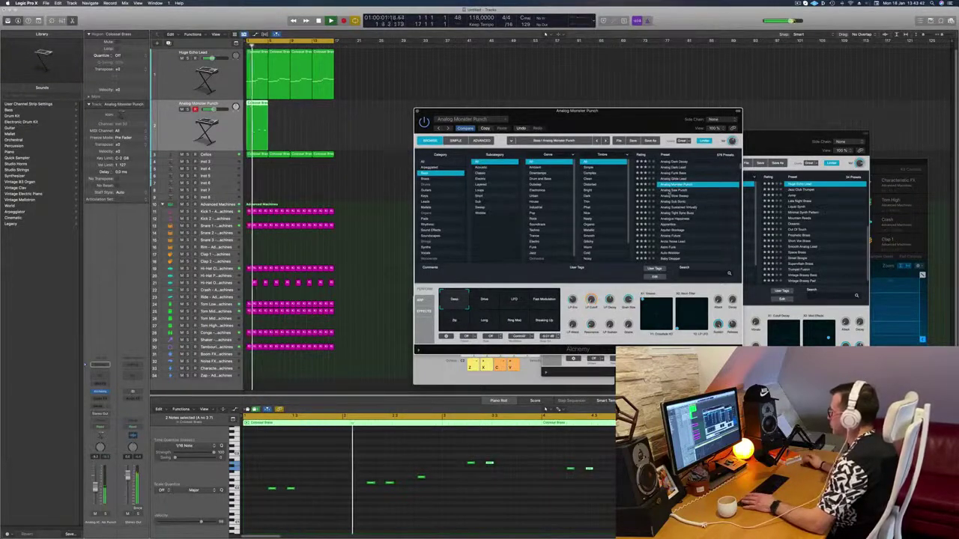
key("Down")
scroll(696, 210, "down", 3)
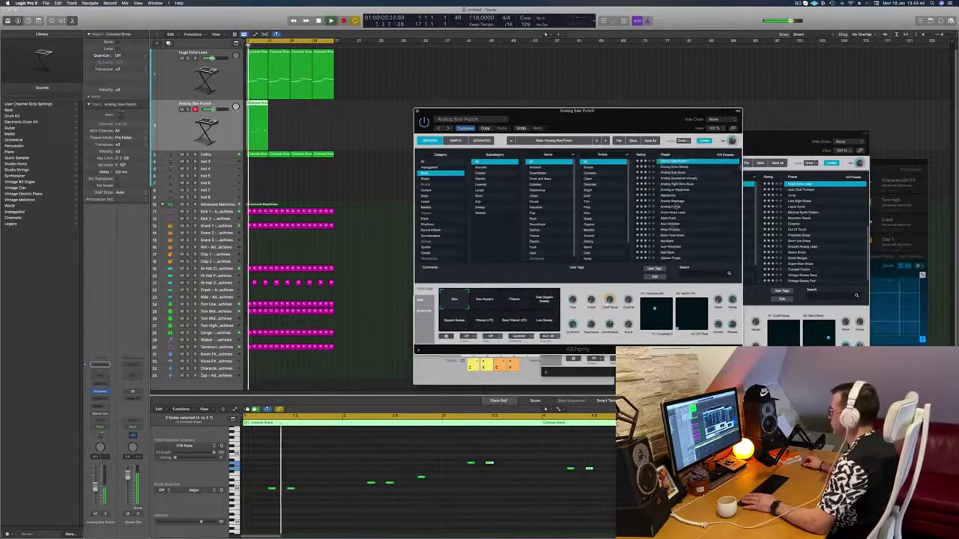
Filter the bass presets to the Warm timbre and load Back Flash Bass
scroll(605, 190, "down", 3)
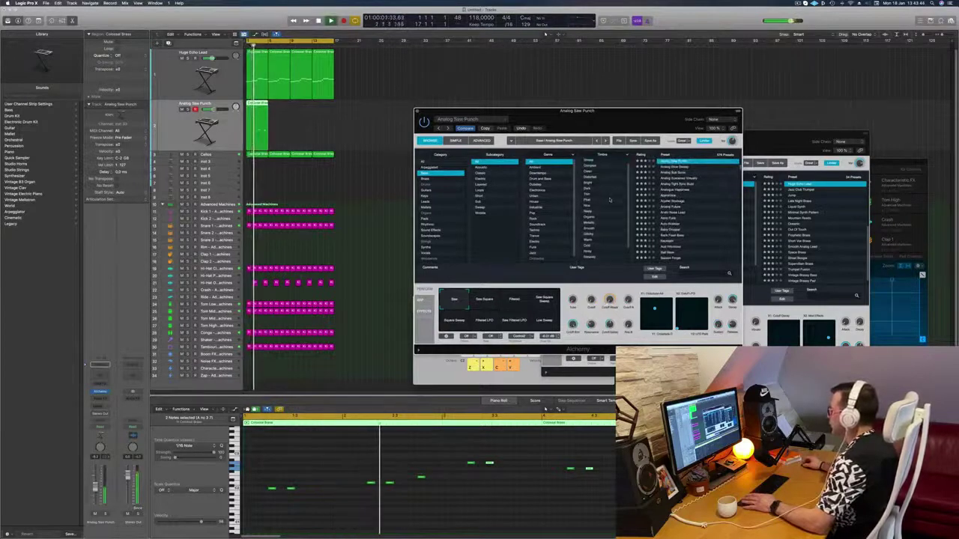
left_click(600, 230)
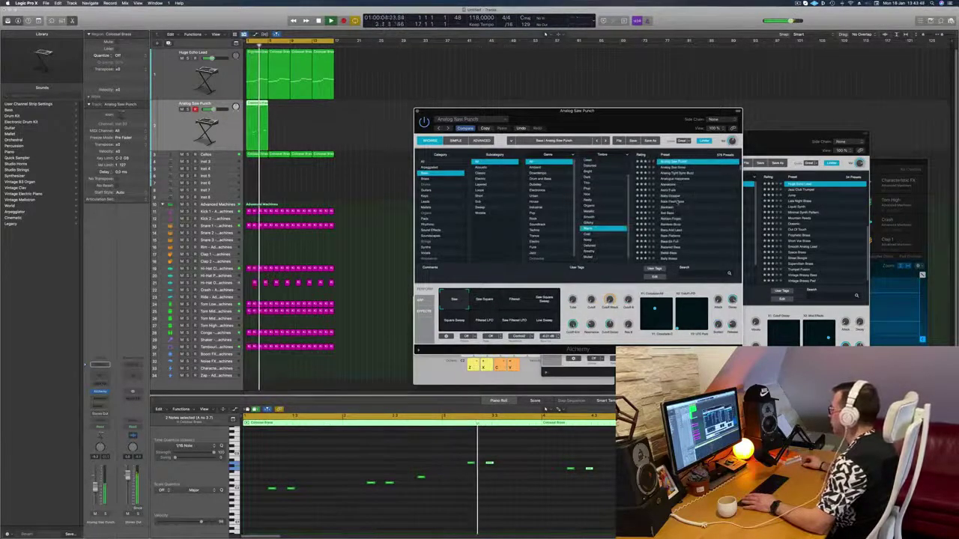
left_click(678, 202)
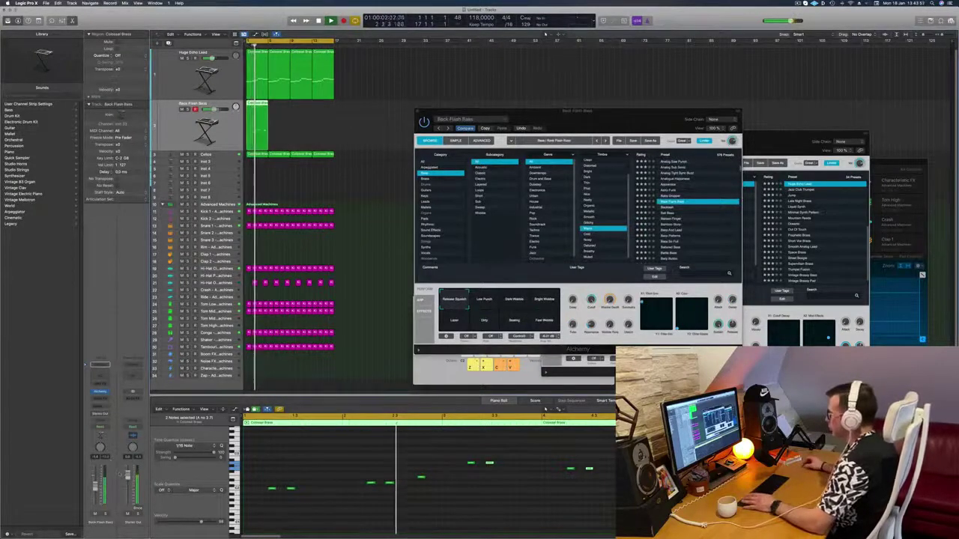
Remove the single third note from the bass region and transpose the remaining notes down an octave
left_click(421, 476)
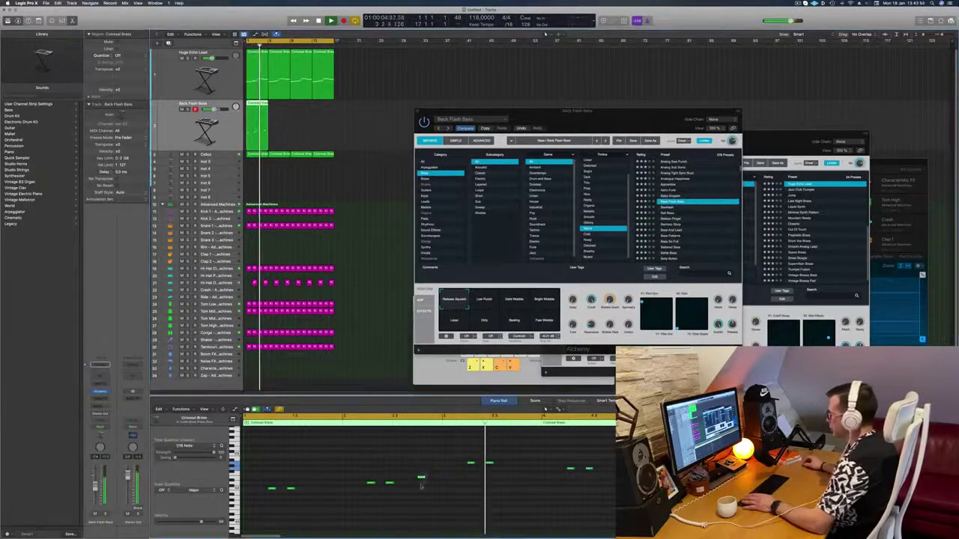
key("Return")
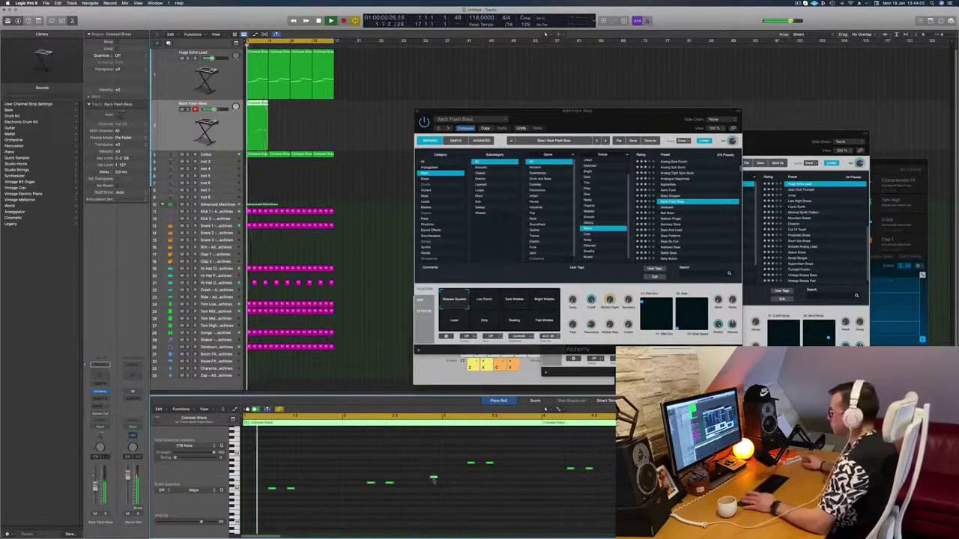
key("Return")
key("super+a")
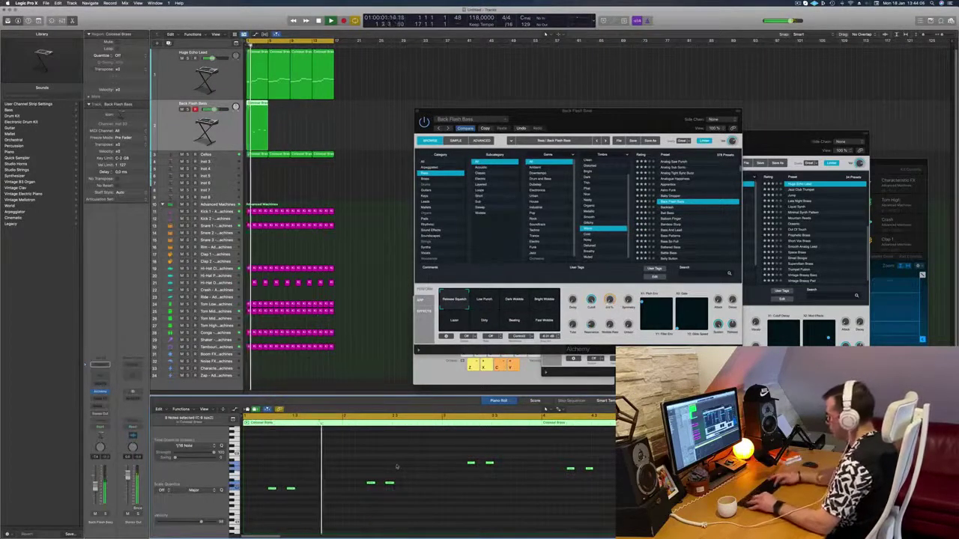
key("alt+shift+Down")
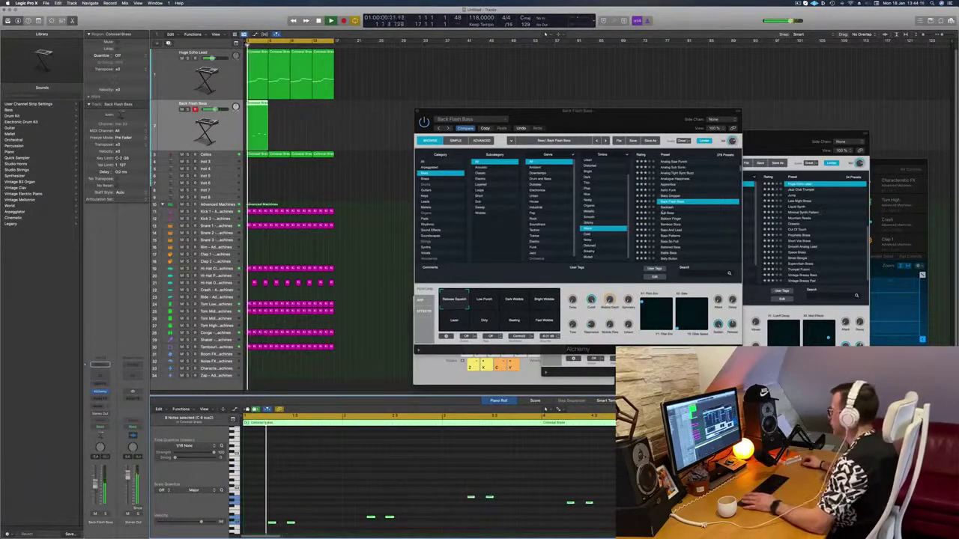
Audition the warm bass presets Ball Bass, Bass And Lead, Big Boss and Bold Bass during playback
left_click(662, 210)
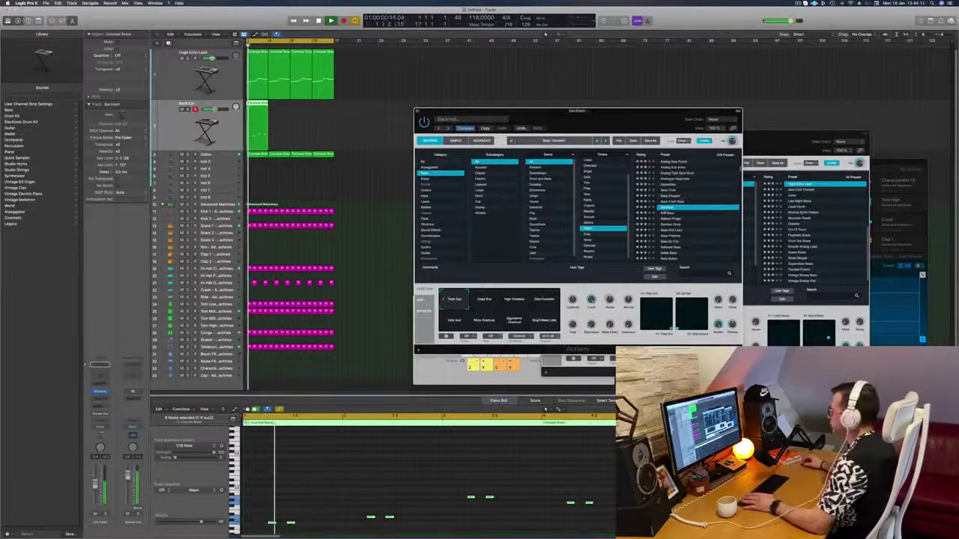
key("Down")
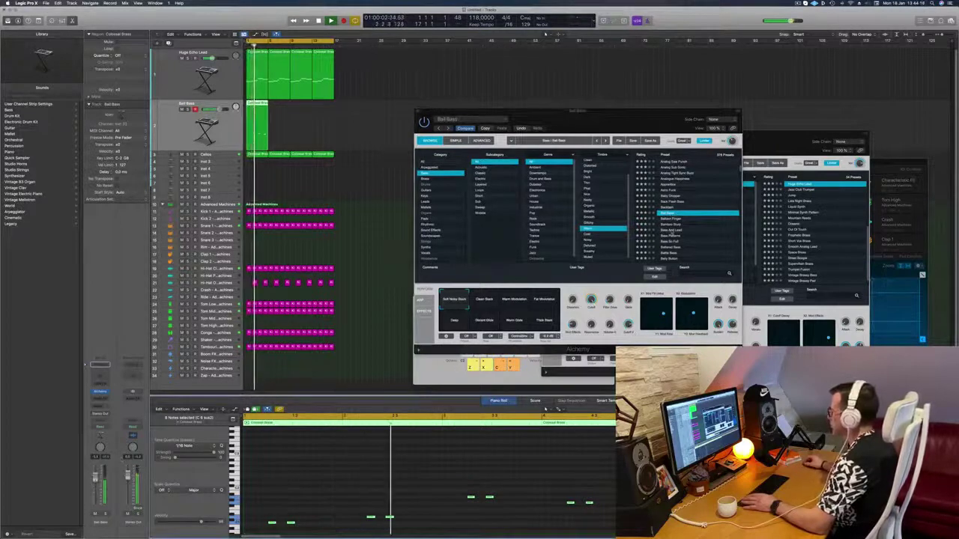
left_click(672, 231)
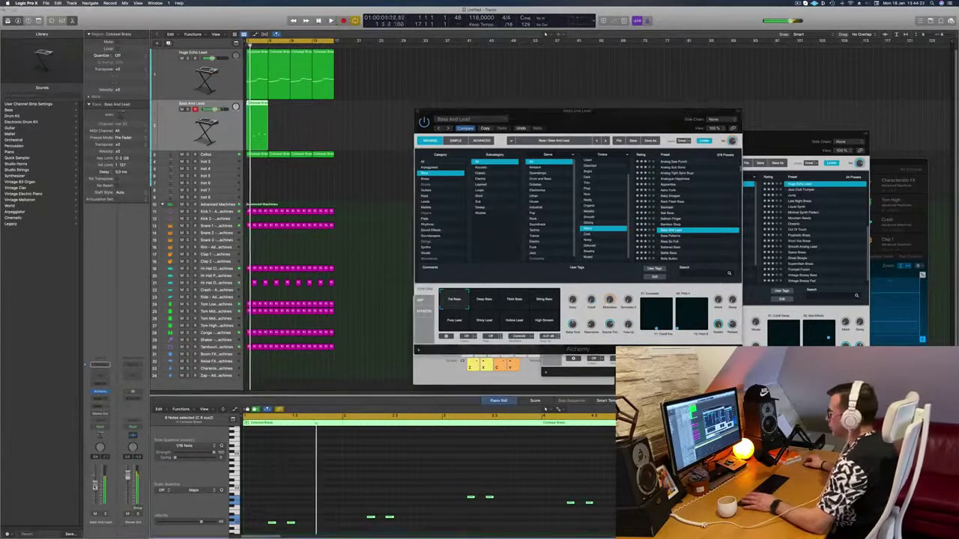
scroll(707, 220, "down", 2)
scroll(707, 221, "down", 1)
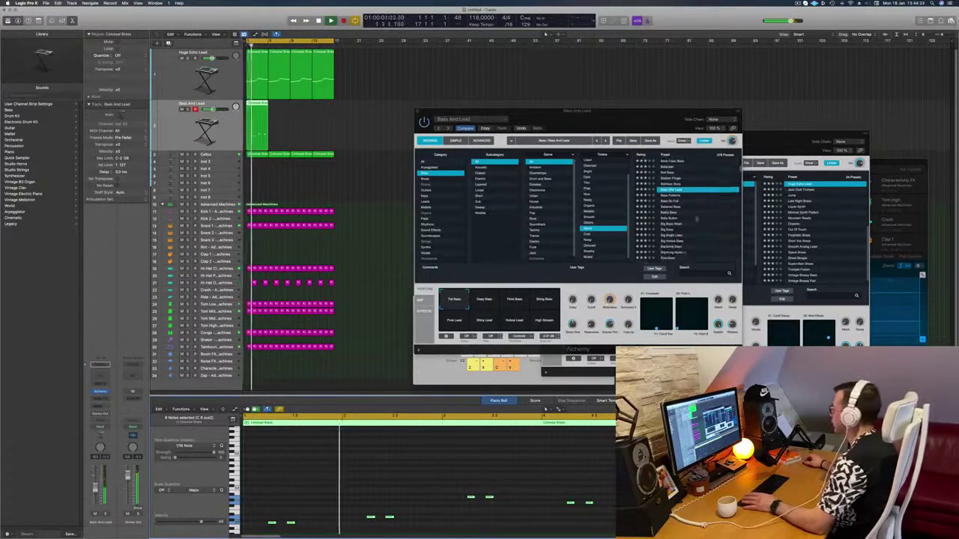
scroll(666, 212, "down", 2)
left_click(666, 212)
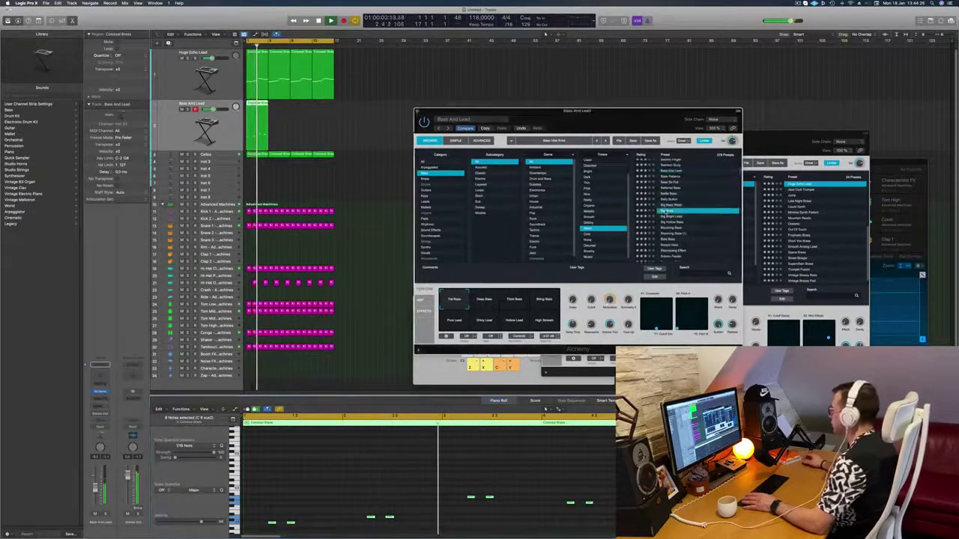
scroll(682, 228, "down", 2)
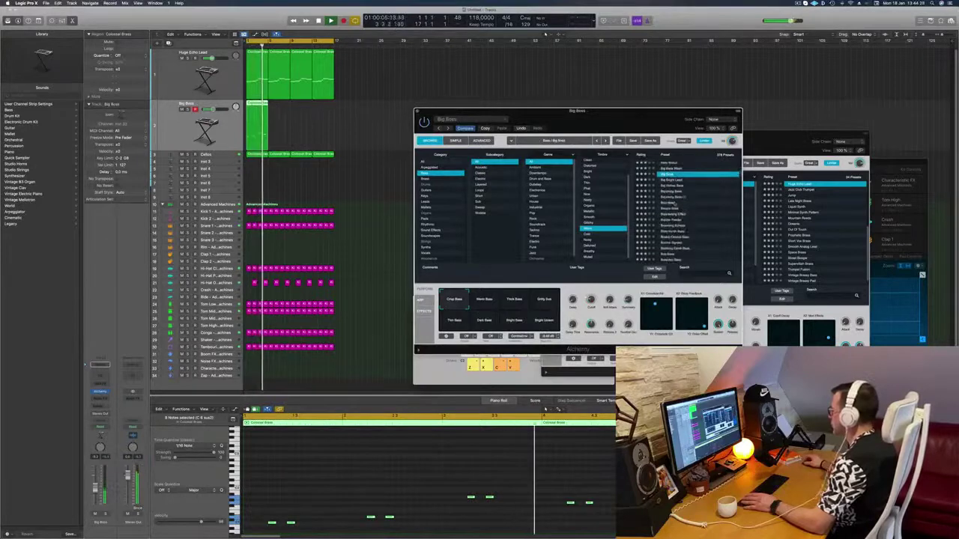
left_click(669, 203)
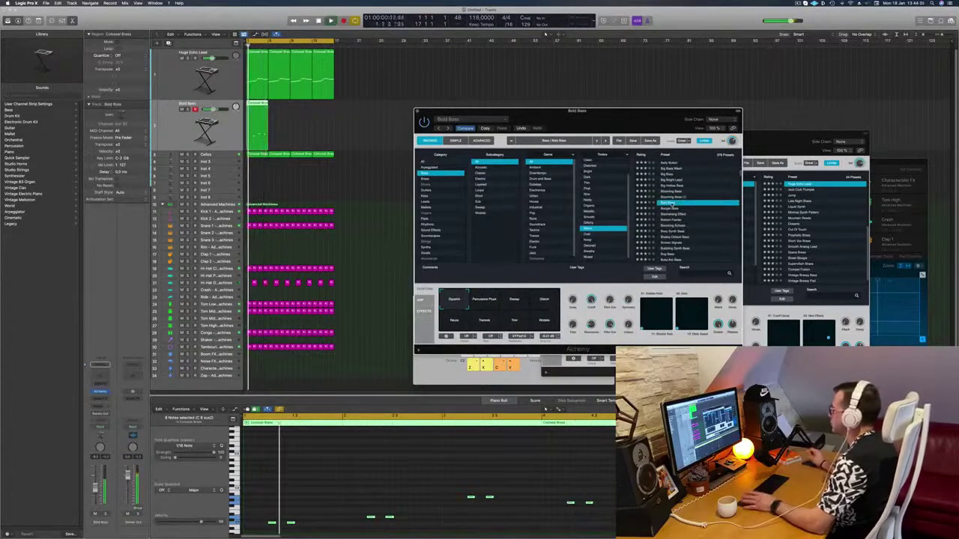
Audition the bass presets Brassy Octave Bass and Bug Bass during playback
scroll(685, 205, "down", 1)
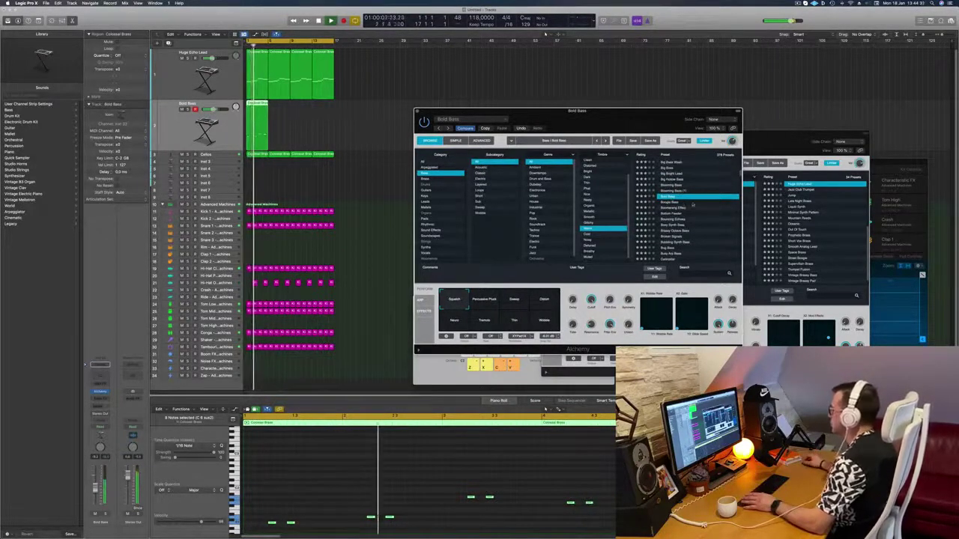
scroll(696, 206, "down", 1)
left_click(674, 218)
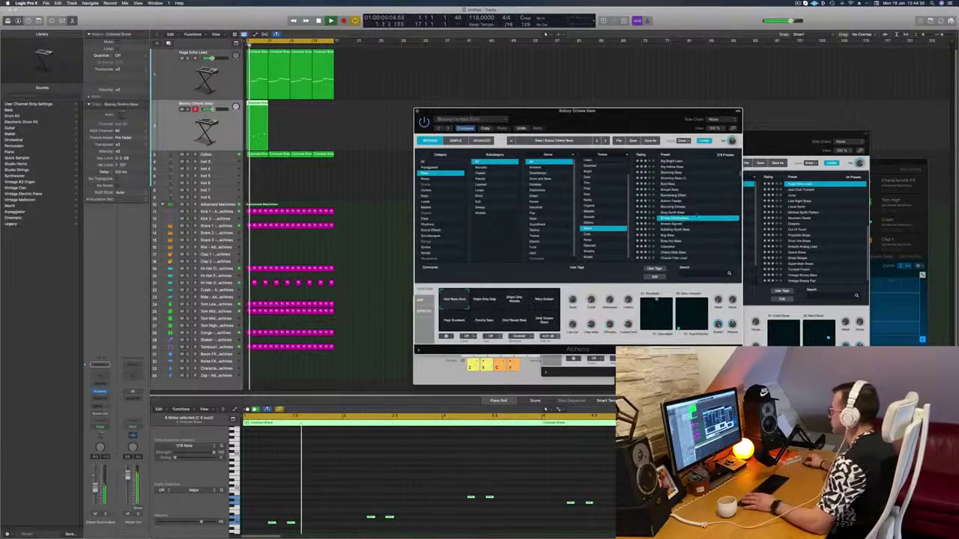
scroll(675, 218, "down", 3)
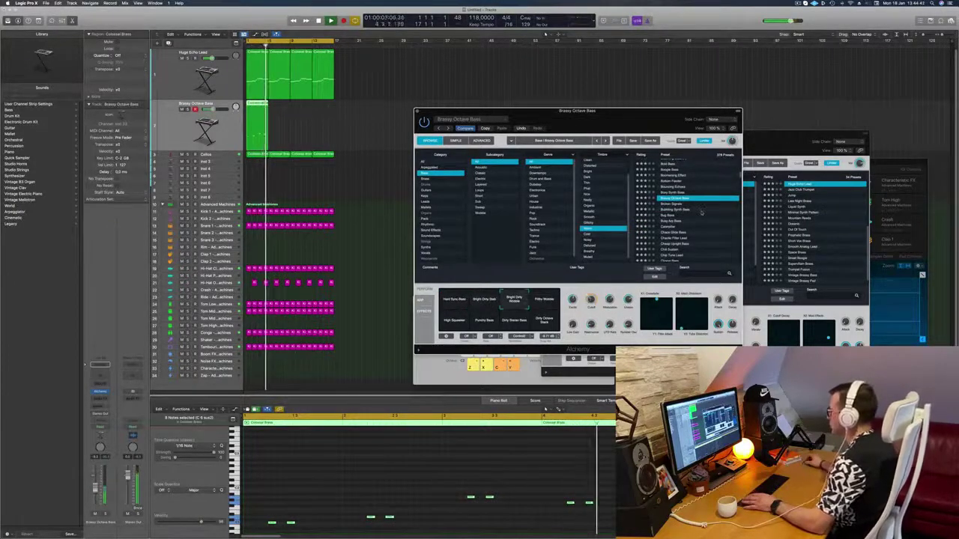
left_click(667, 215)
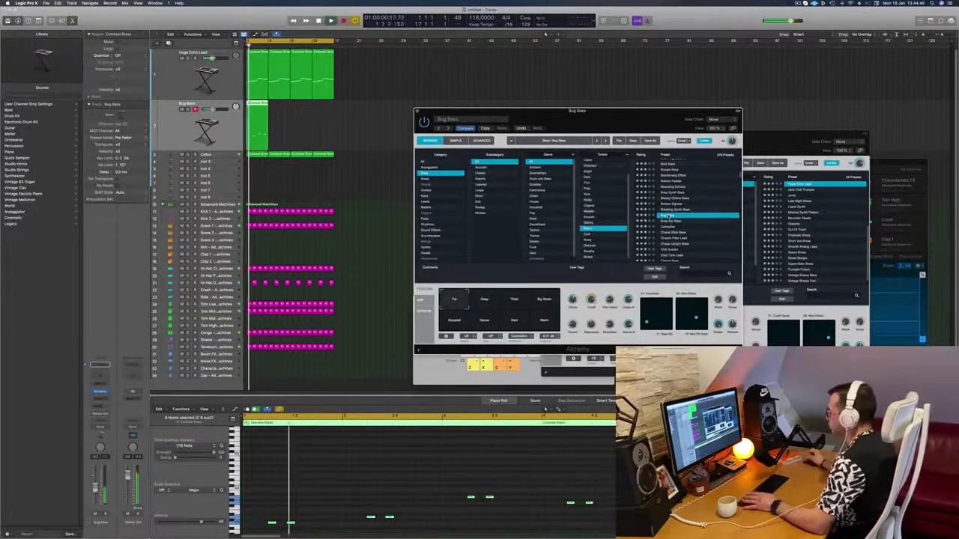
Audition the bass presets Classic Acid Patterns and Classic Funk Synth Bass during playback
scroll(696, 225, "down", 2)
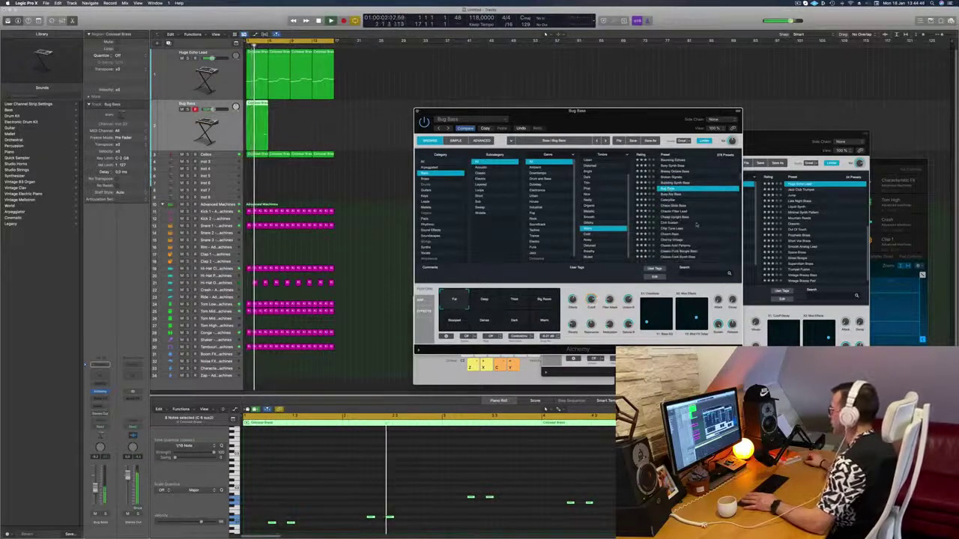
scroll(696, 225, "down", 1)
left_click(693, 227)
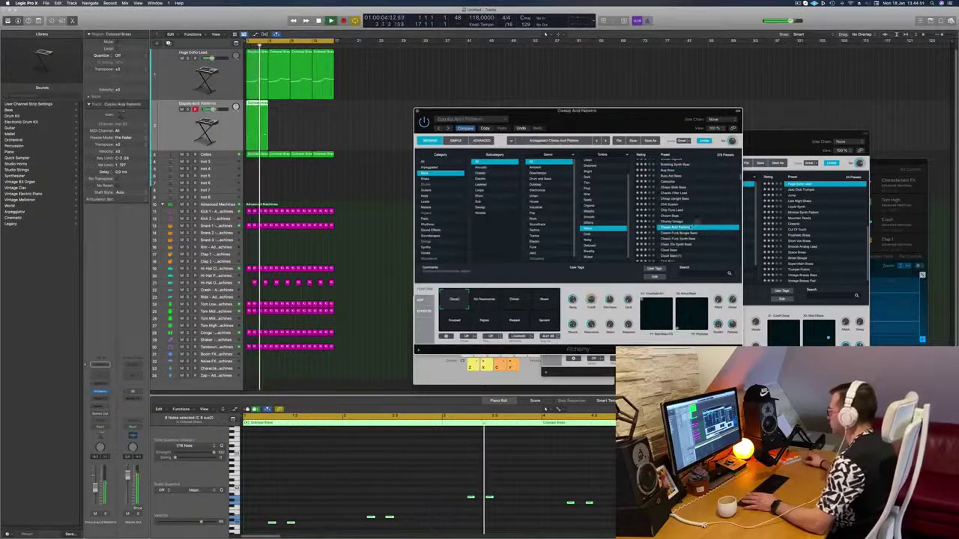
scroll(725, 222, "down", 2)
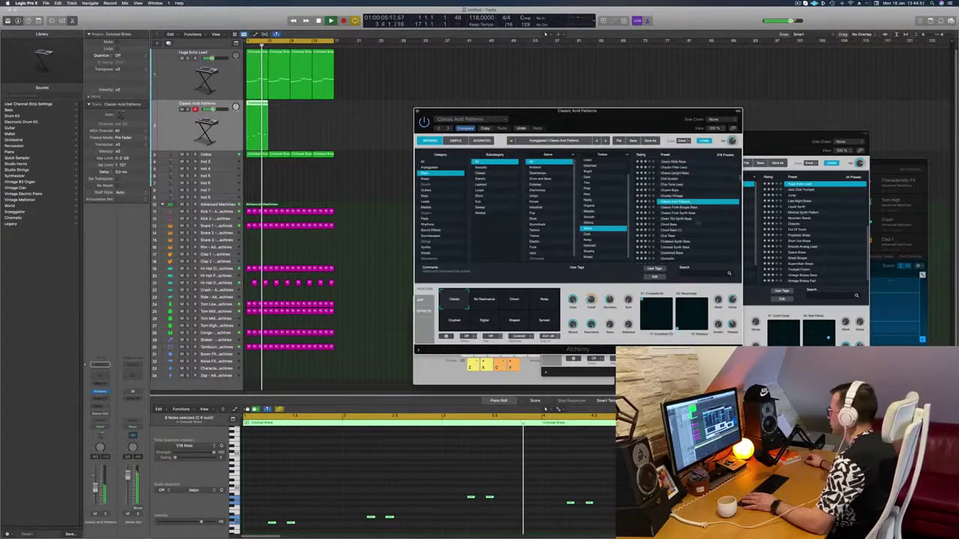
left_click(687, 214)
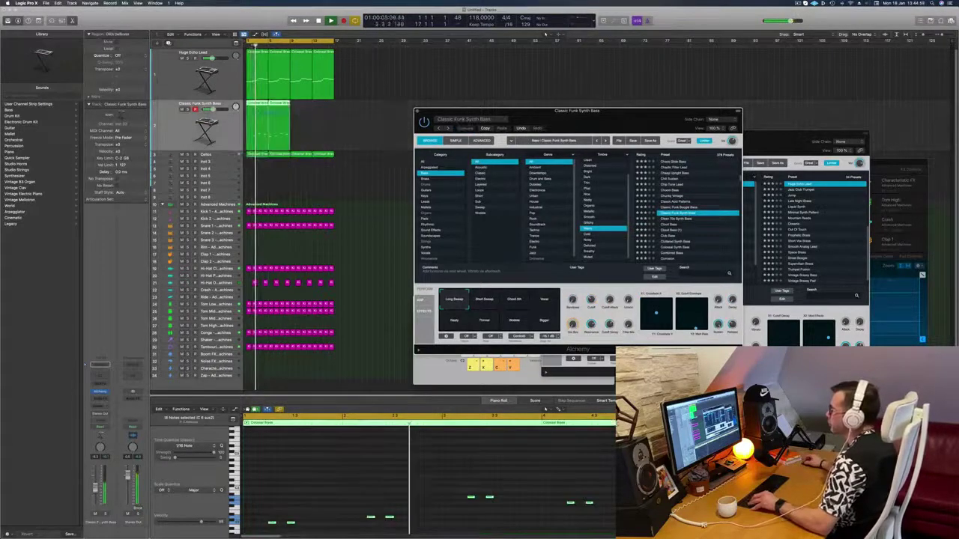
Copy the four-bar bass region along its track until it fills all sixteen bars
left_click(260, 104)
left_click_drag(268, 117, 313, 116)
Filter the bass presets to the Simple timbre and audition 808 Bass, 808 Mutation Bass and 80s FM Bass Attack
scroll(596, 186, "up", 3)
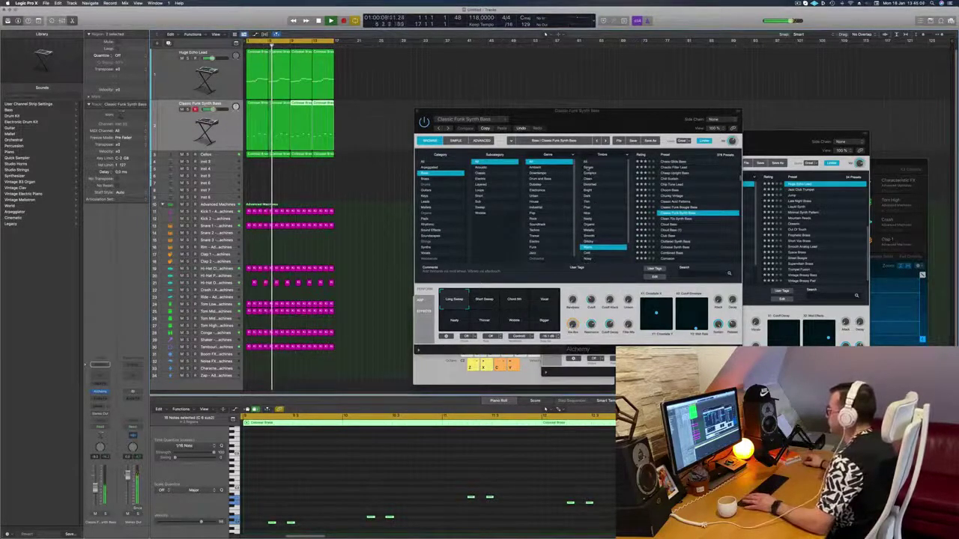
left_click(589, 168)
scroll(681, 167, "down", 5)
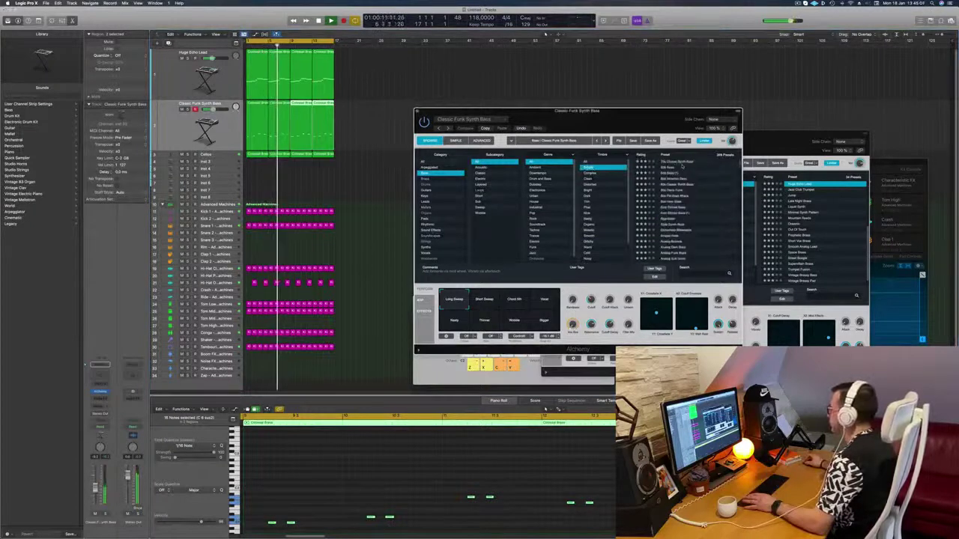
left_click(671, 173)
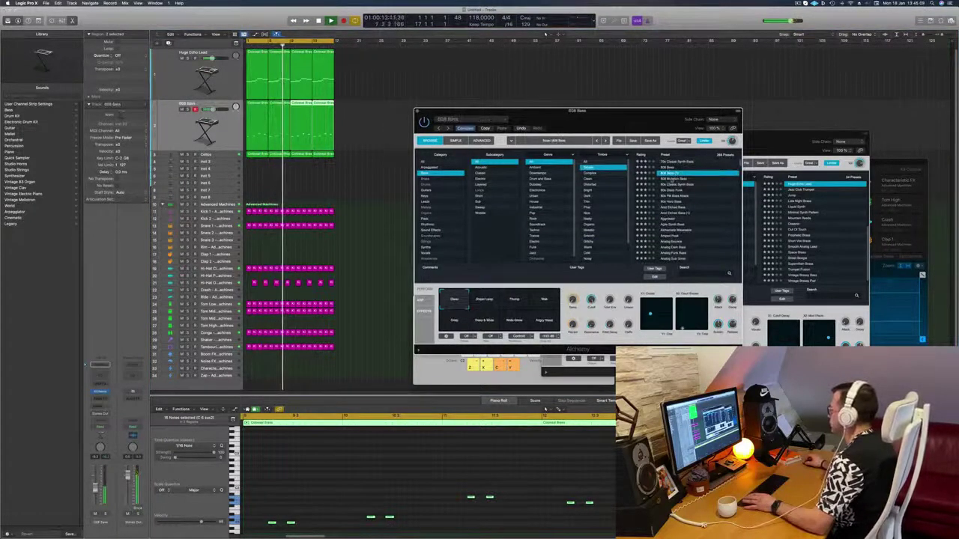
left_click(672, 178)
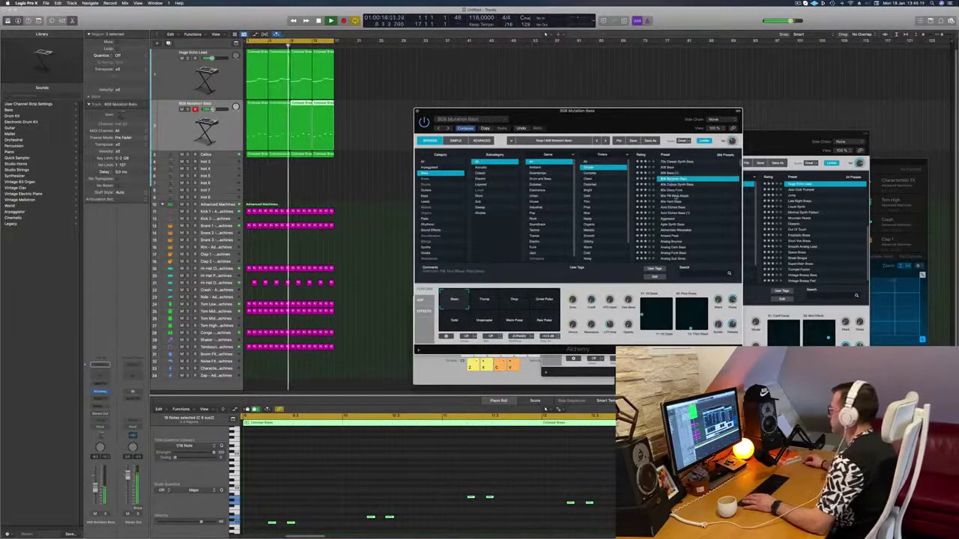
left_click(677, 196)
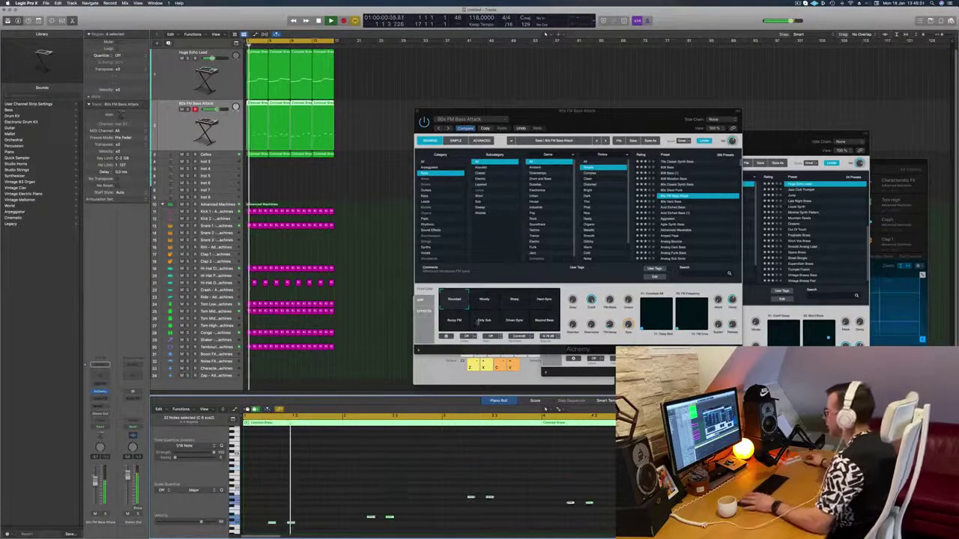
Audition the Aggressor preset and load Analog Bounce as the bass sound
left_click(670, 208)
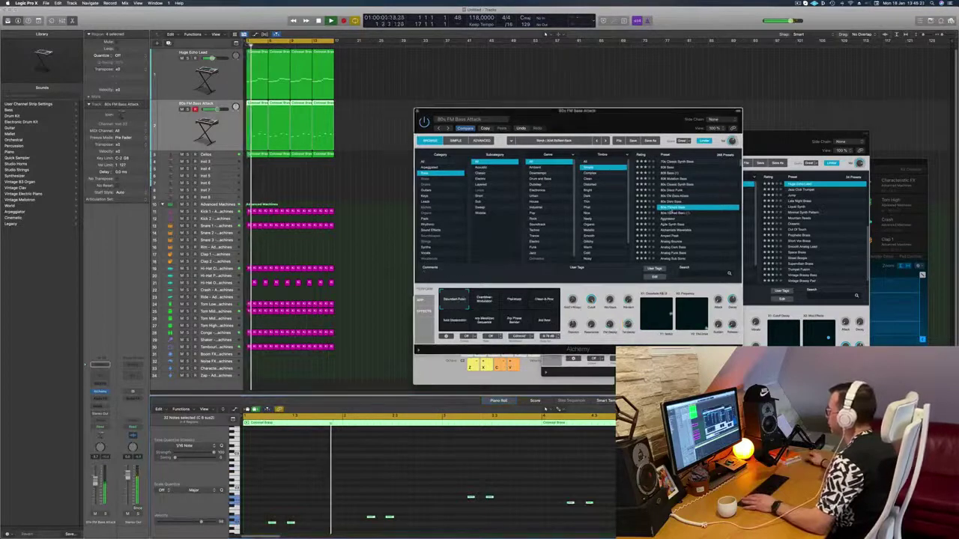
left_click(693, 219)
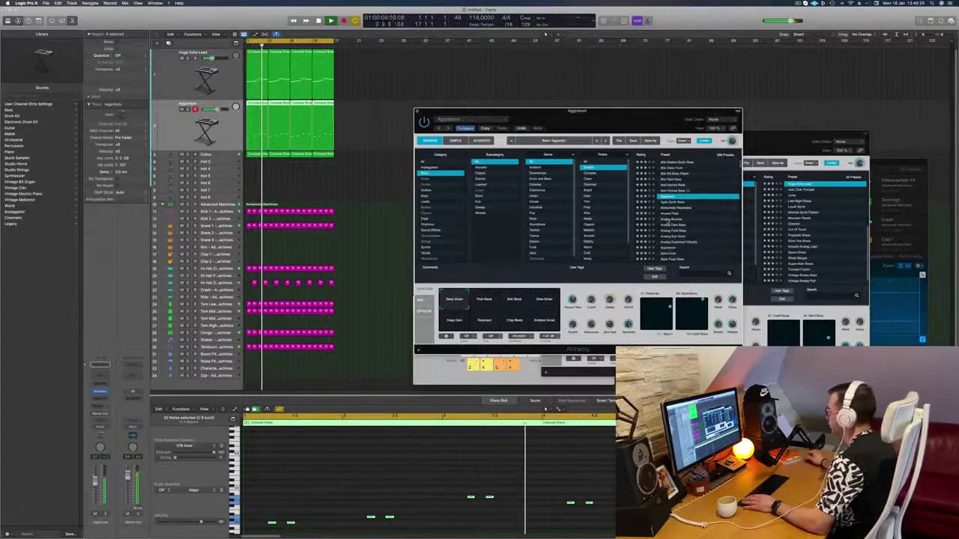
left_click(664, 222)
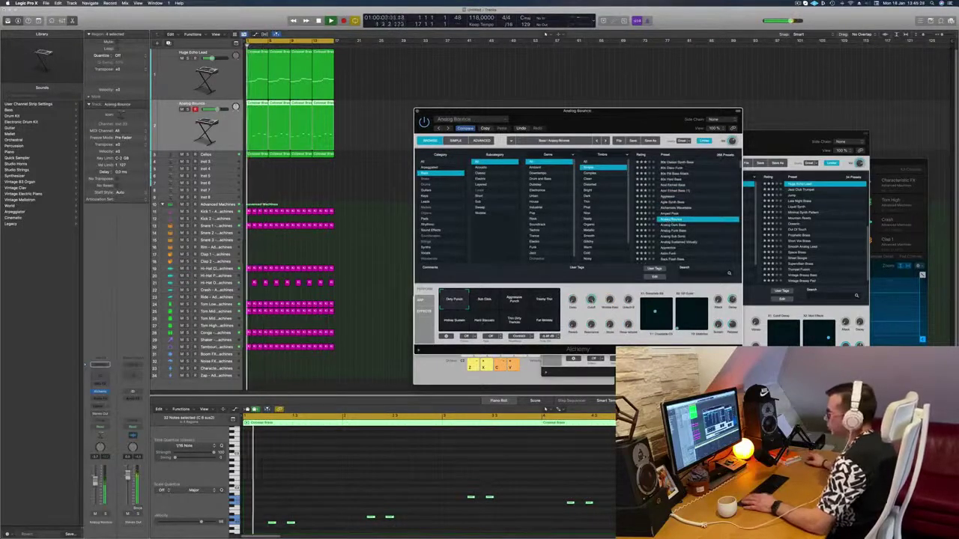
Lower the bass track's volume against the mix and shorten the Decay of the Analog Bounce sound
left_click_drag(95, 481, 95, 489)
key("space")
key("space")
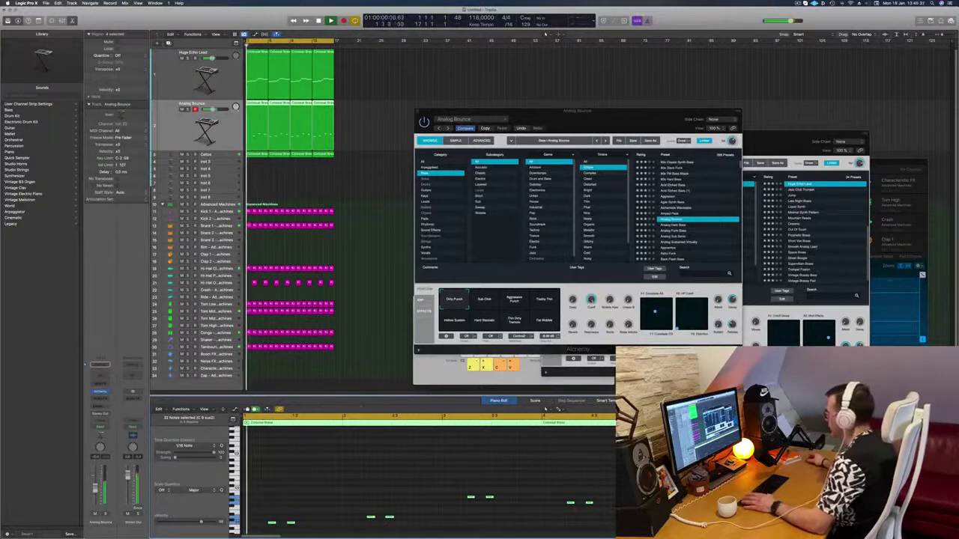
key("space")
key("space")
left_click_drag(732, 300, 734, 312)
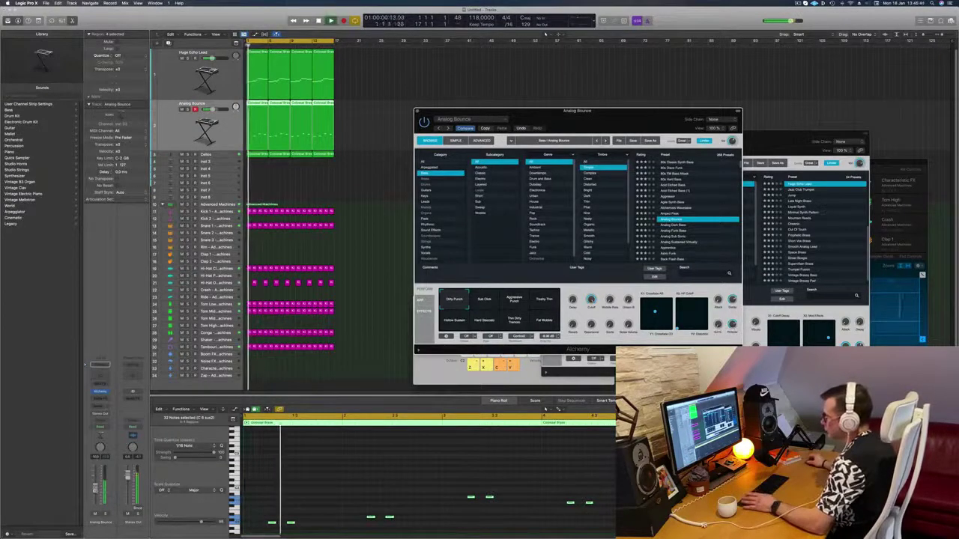
Restart playback from the beginning and close the Alchemy windows of the bass and lead tracks
left_click(557, 409)
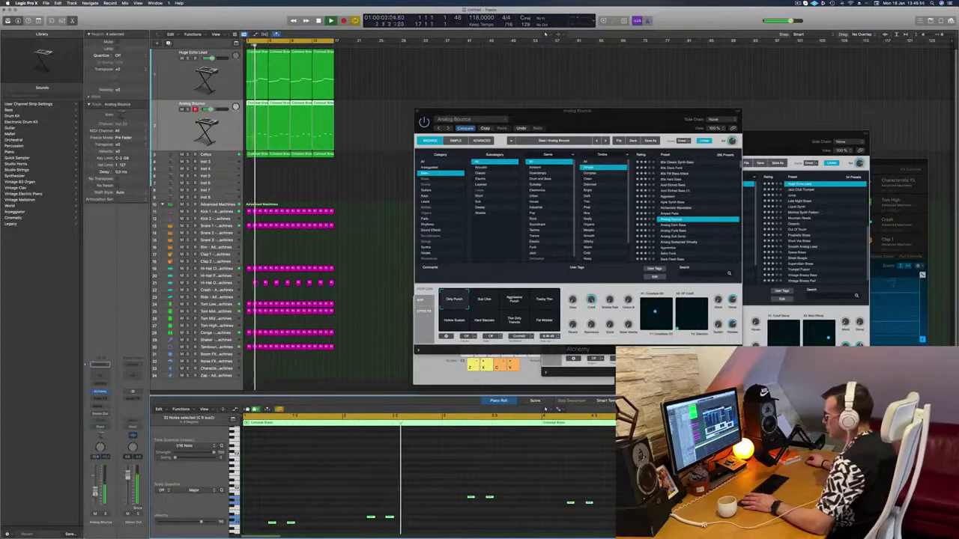
left_click_drag(596, 111, 502, 209)
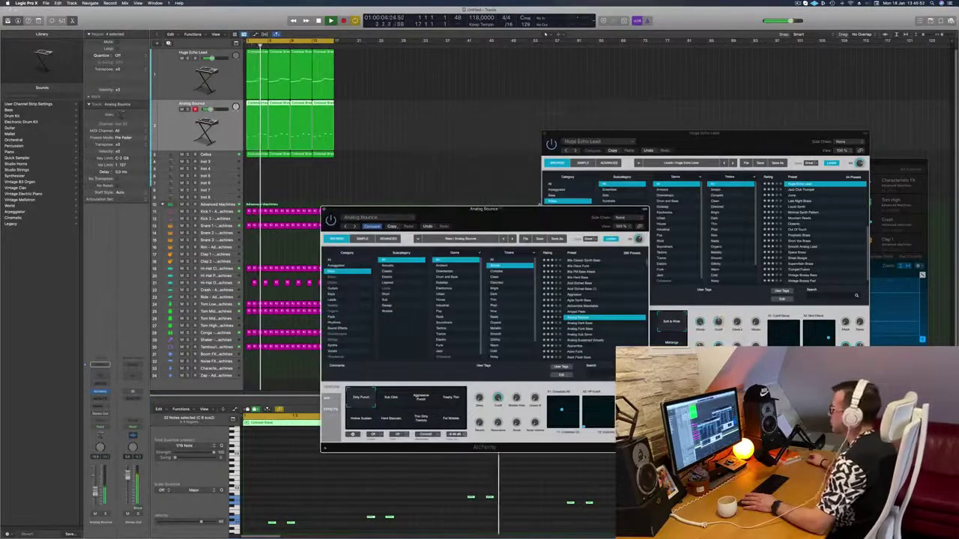
key("Return")
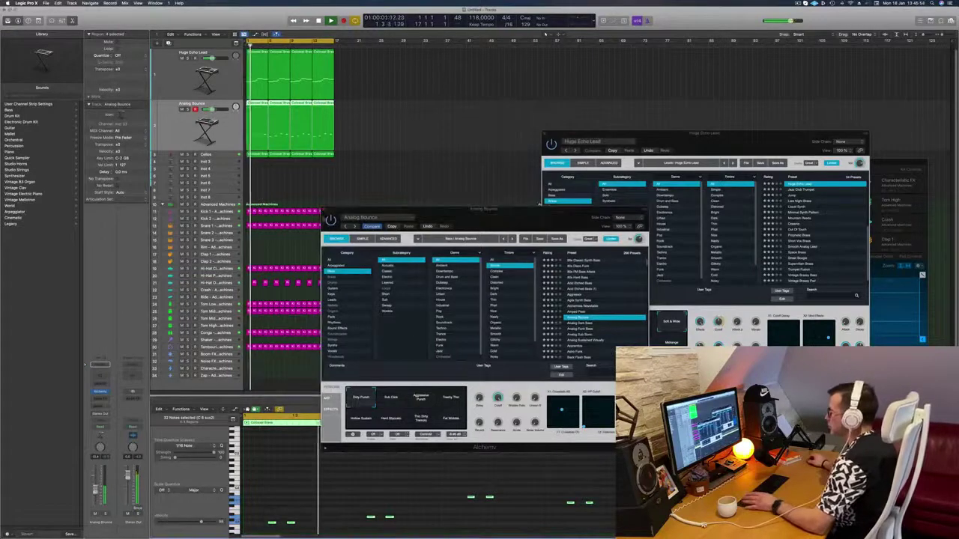
left_click(324, 209)
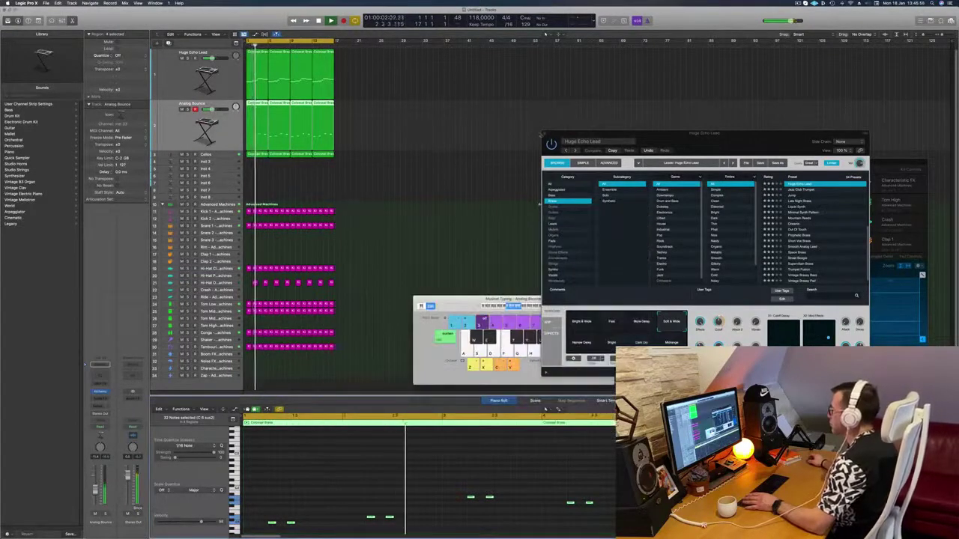
key("super+w")
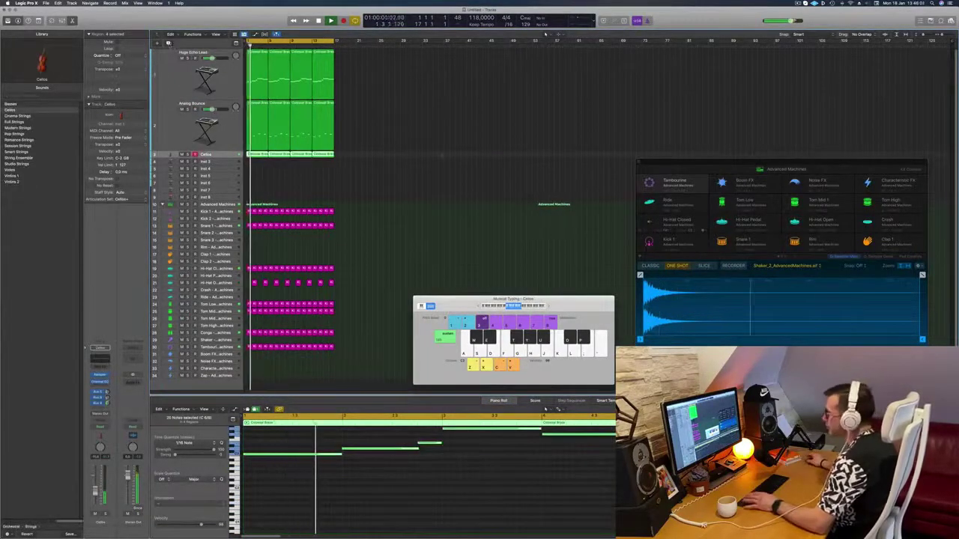
Duplicate the Cellos track, copy its four regions onto the duplicate and restart playback from the beginning
key("super+d")
left_click_drag(354, 155, 258, 162)
key("Return")
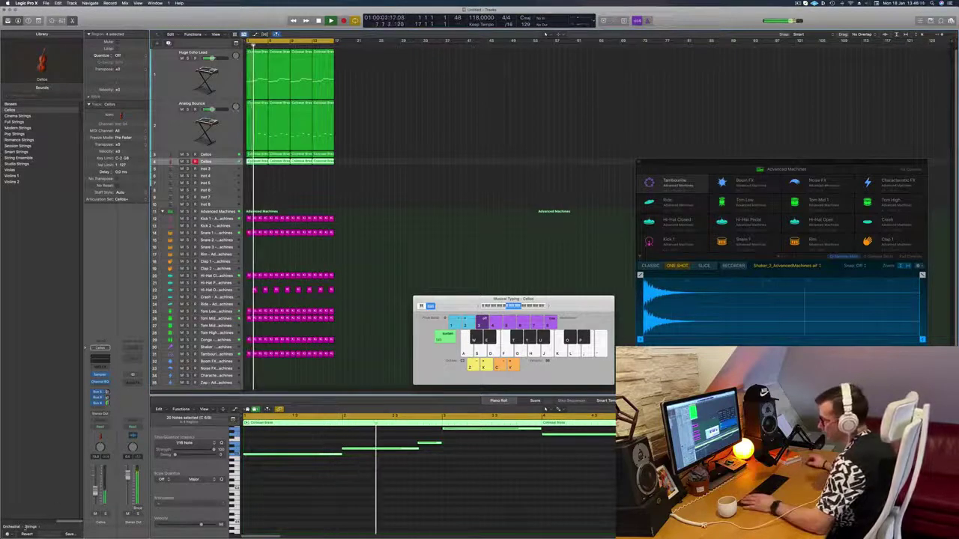
Load the orchestral brass patch French Horn Solo on the duplicated Cellos track and add a bus send to its channel
scroll(41, 172, "left", 5)
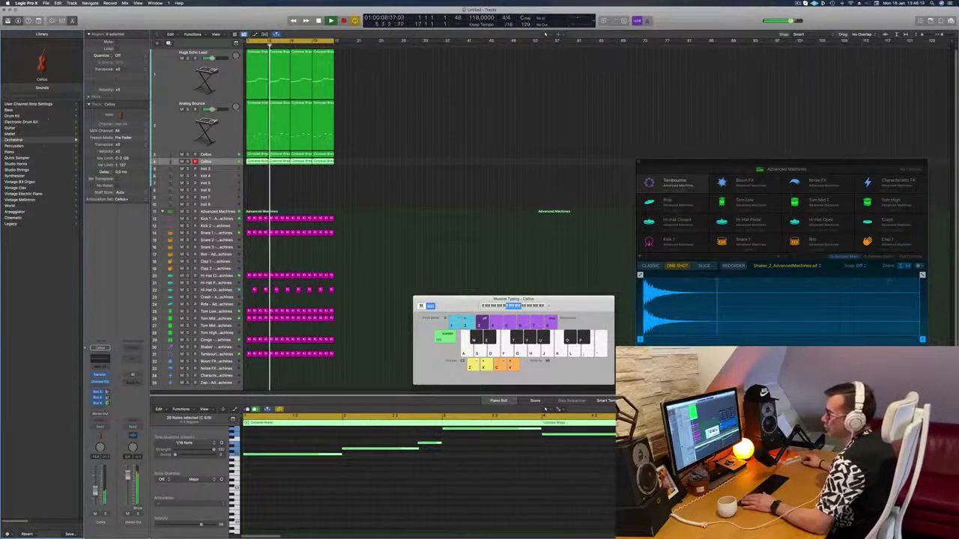
left_click(14, 139)
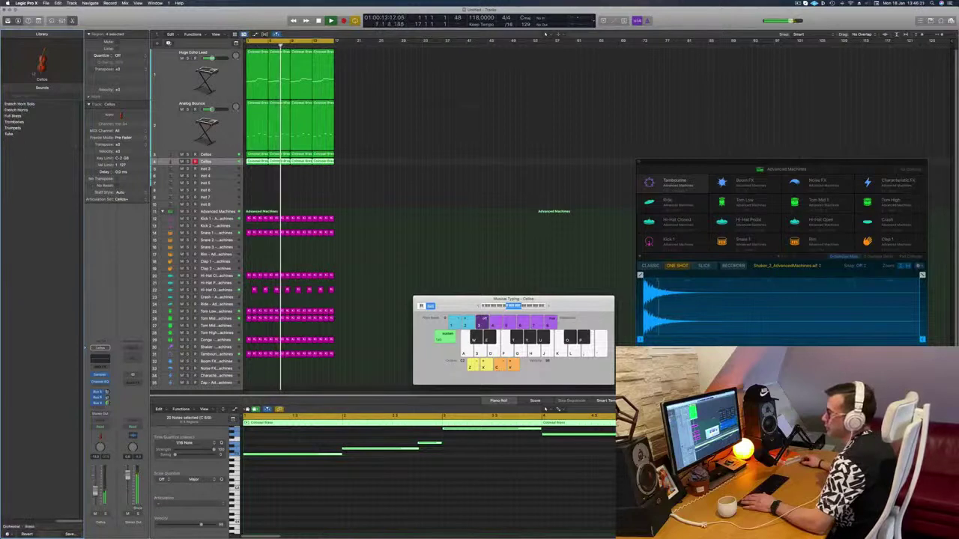
left_click(23, 104)
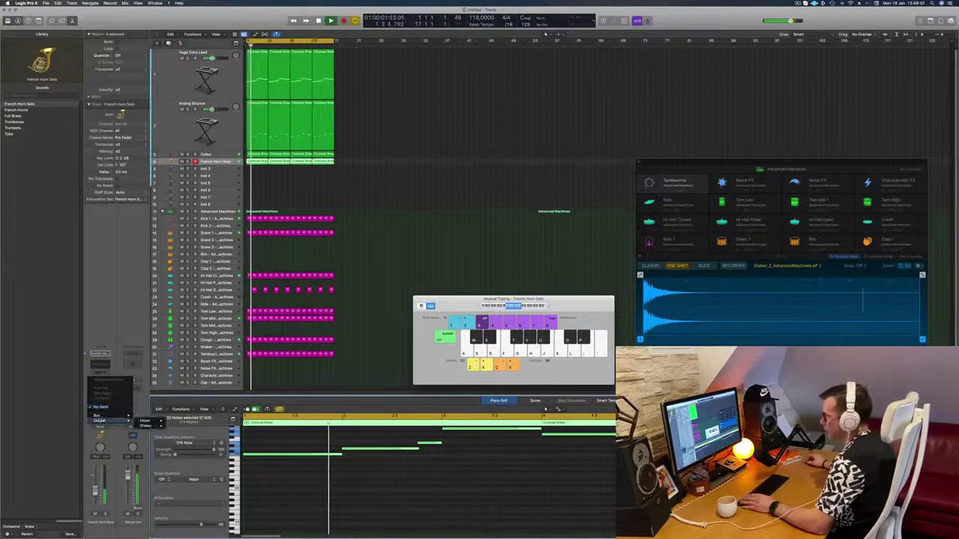
mouse_move(98, 415)
left_click(159, 351)
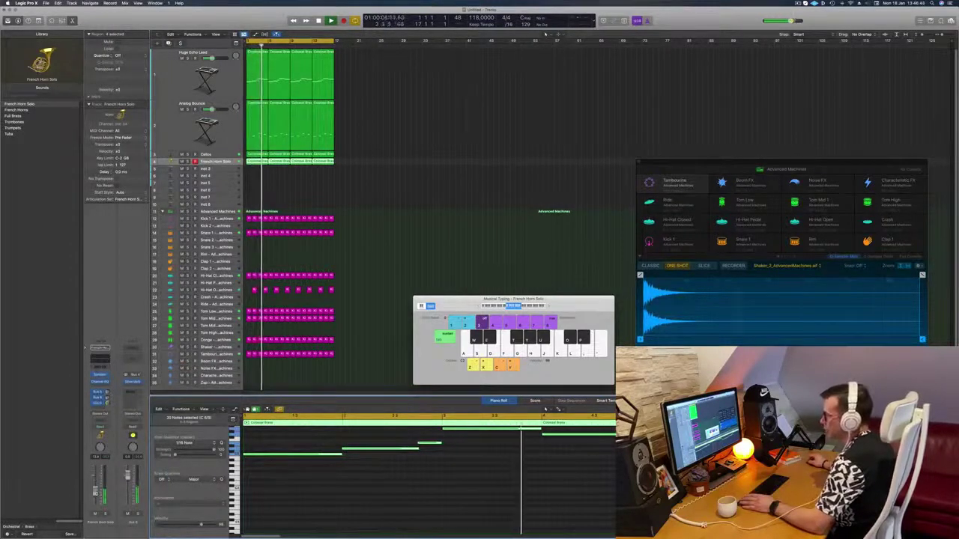
left_click(391, 197)
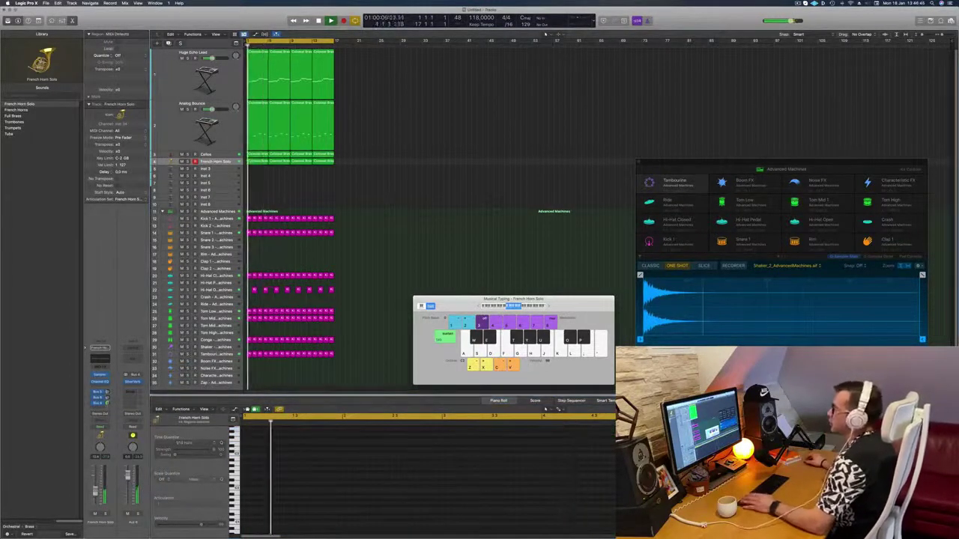
left_click(178, 79)
left_click(178, 129)
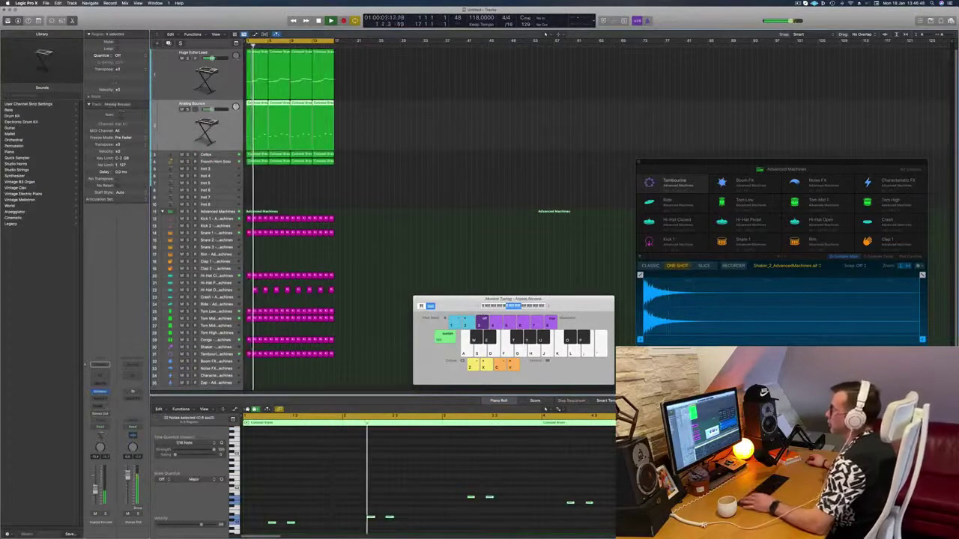
left_click(217, 161)
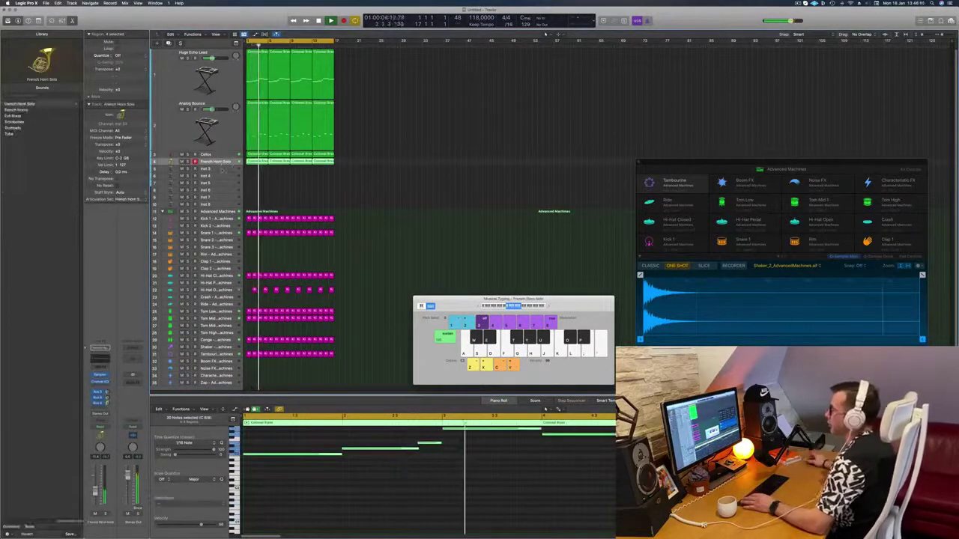
Repeat all regions of the sixteen-bar section three times so the arrangement extends to bar 65
left_click(221, 170)
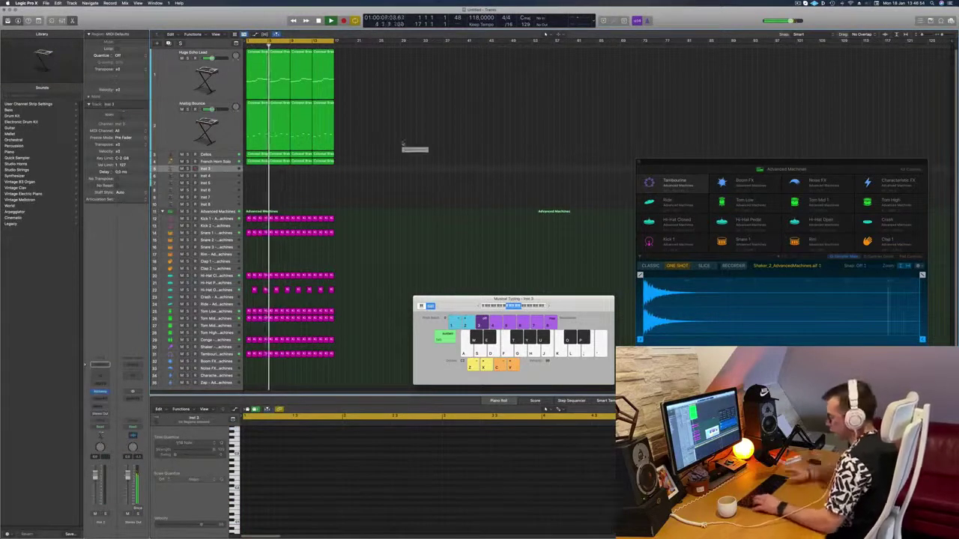
key("super+r")
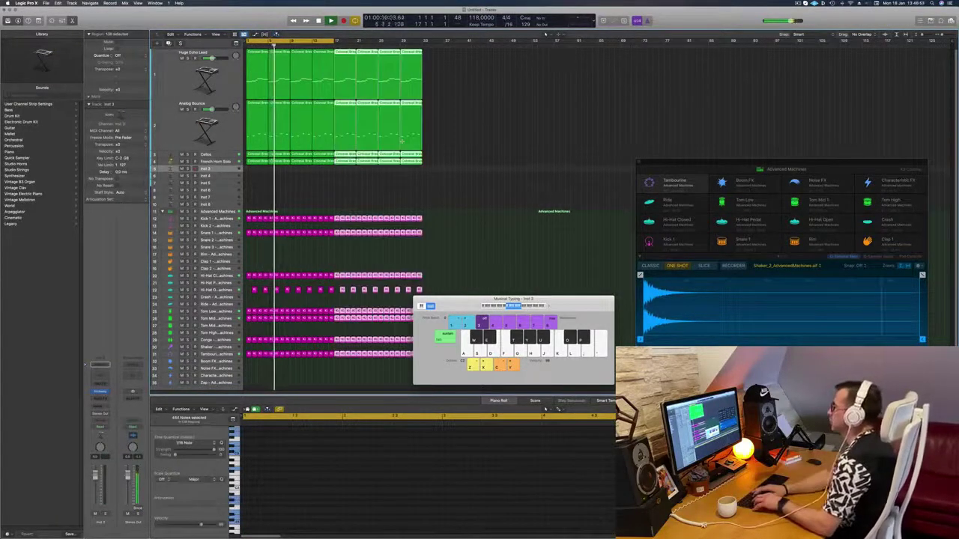
key("super+r")
key("super+r")
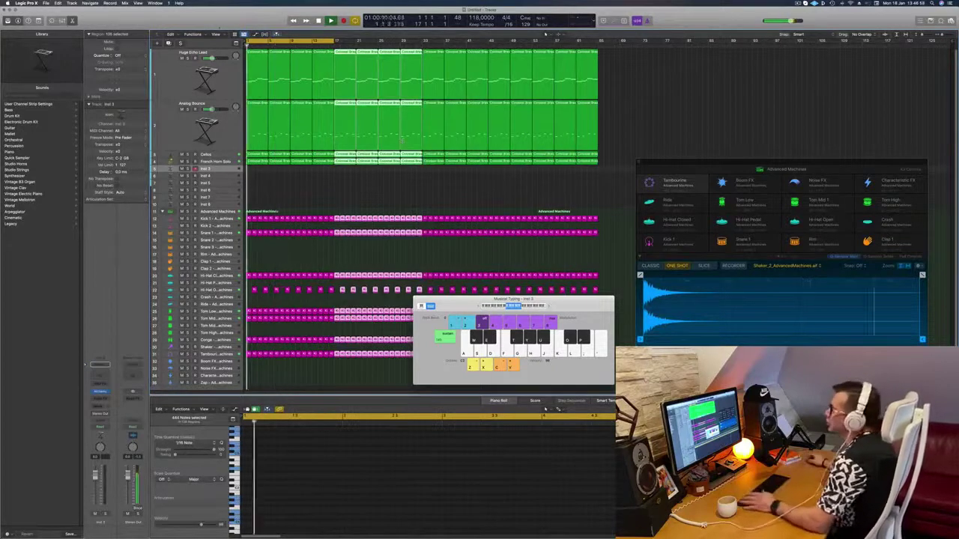
Show the secondary ruler above the tracks and clear the region selection
left_click(216, 34)
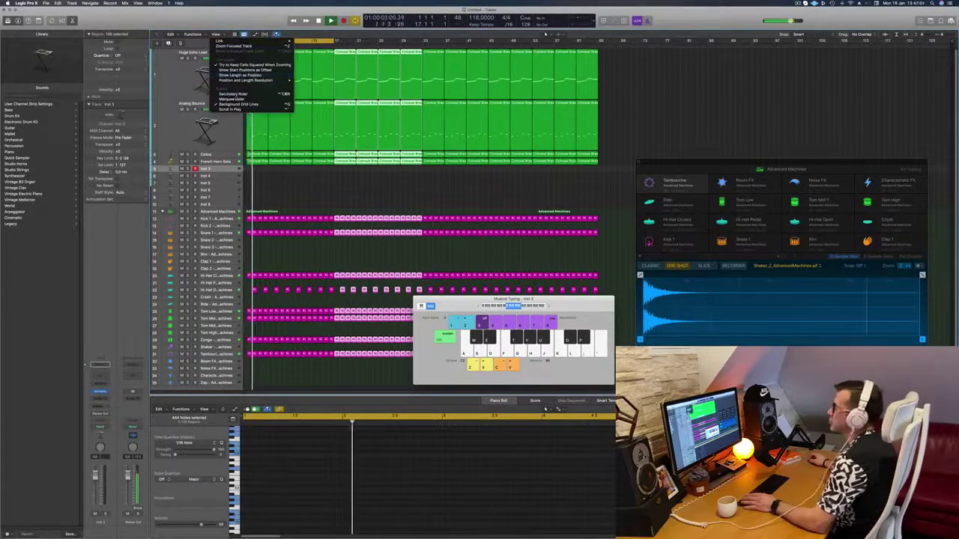
left_click(238, 94)
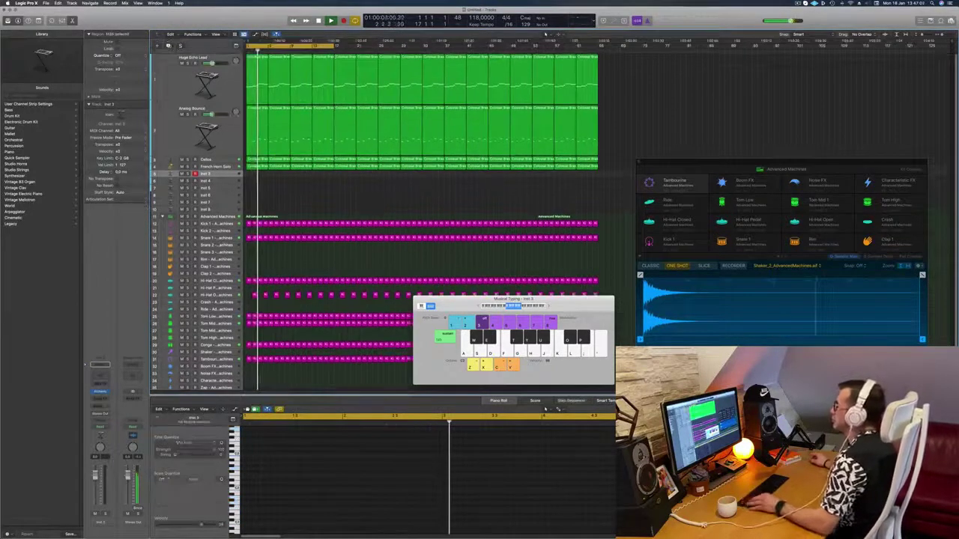
left_click(346, 165)
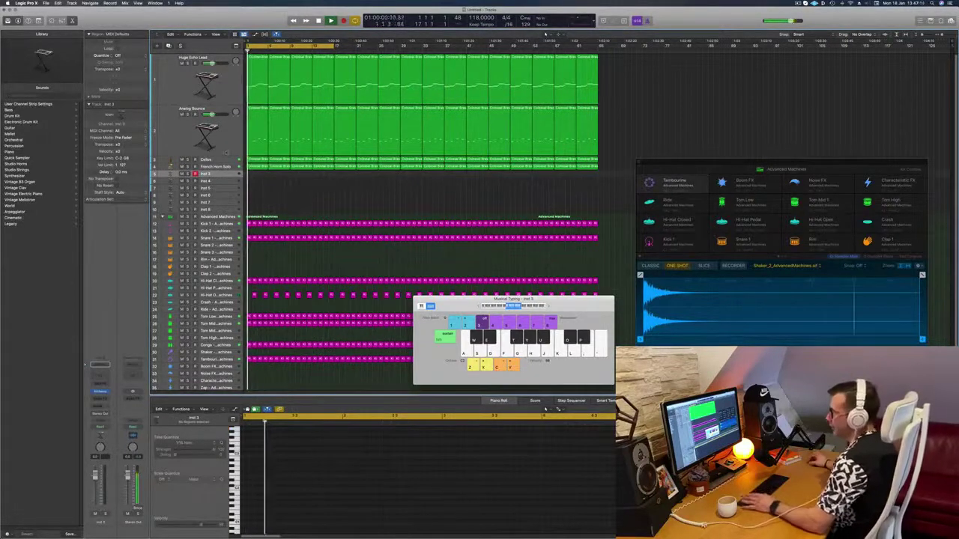
left_click(227, 150)
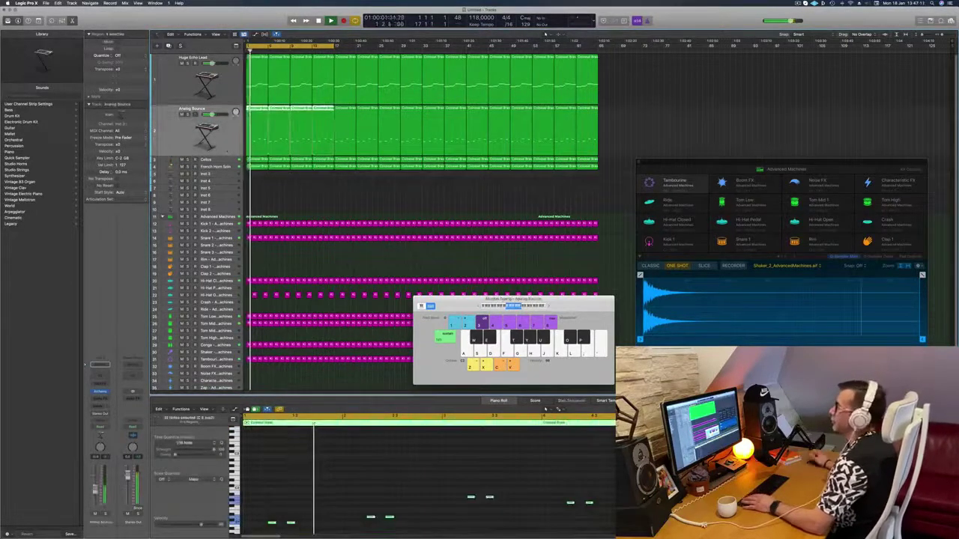
left_click(328, 199)
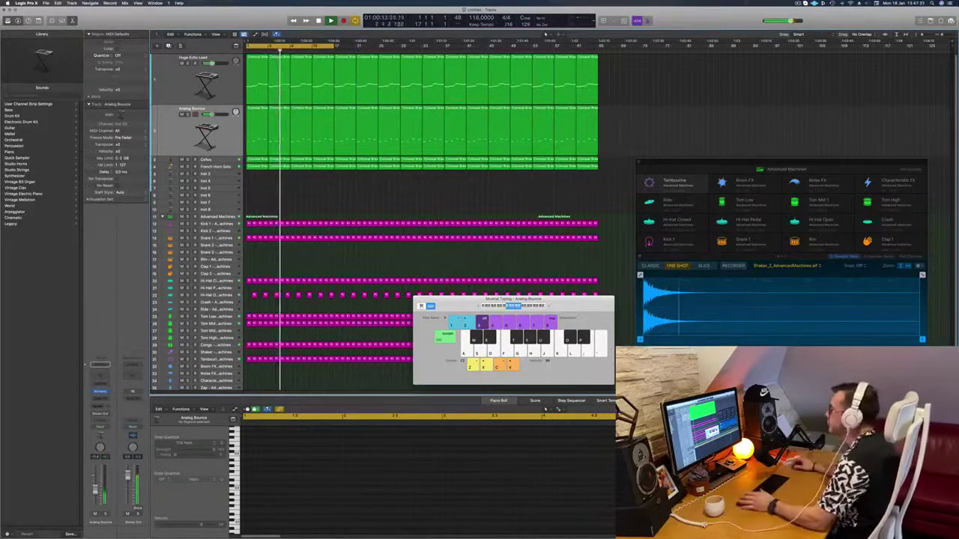
left_click(798, 4)
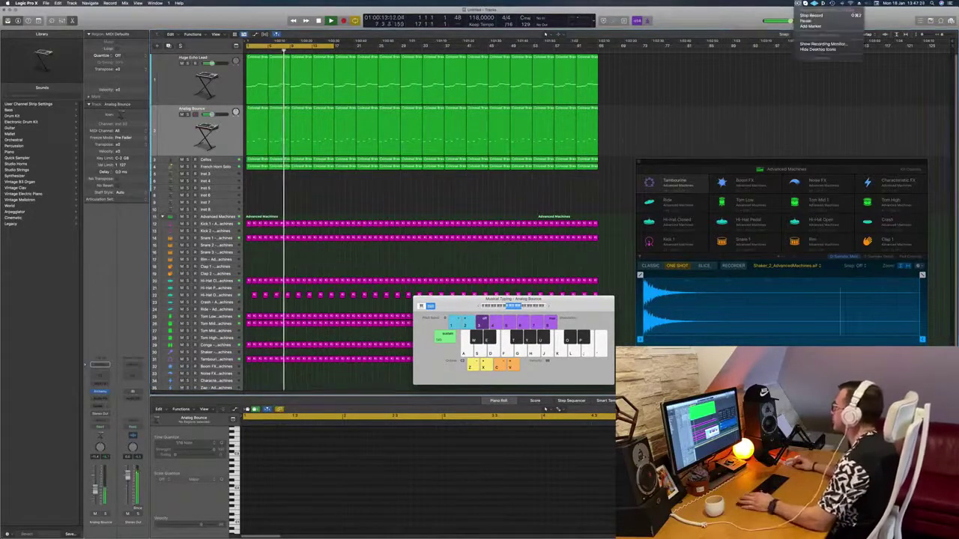
left_click(405, 192)
Restart playback and load the guitar patch Acoustic Guitar Harmonics on the empty Inst 3 track
left_click(216, 173)
key("space")
key("space")
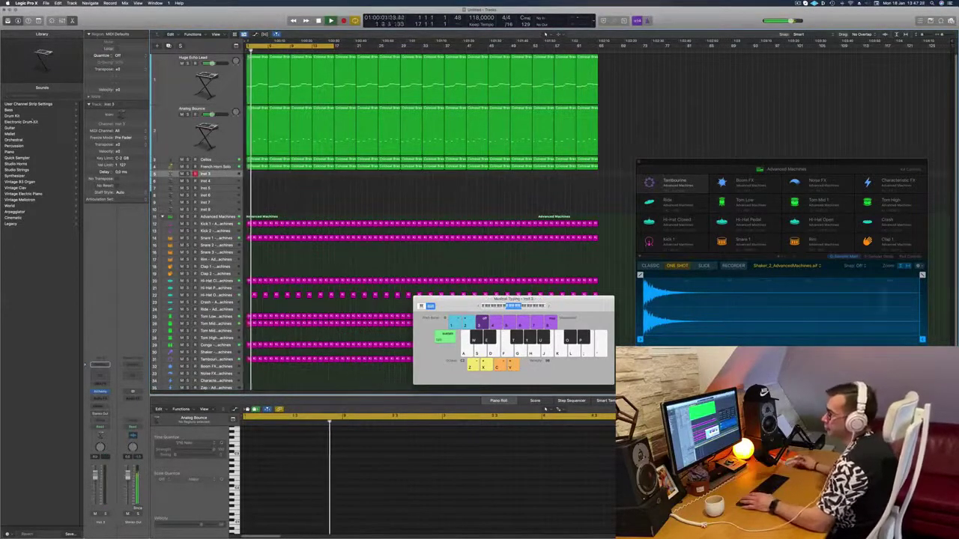
left_click(10, 129)
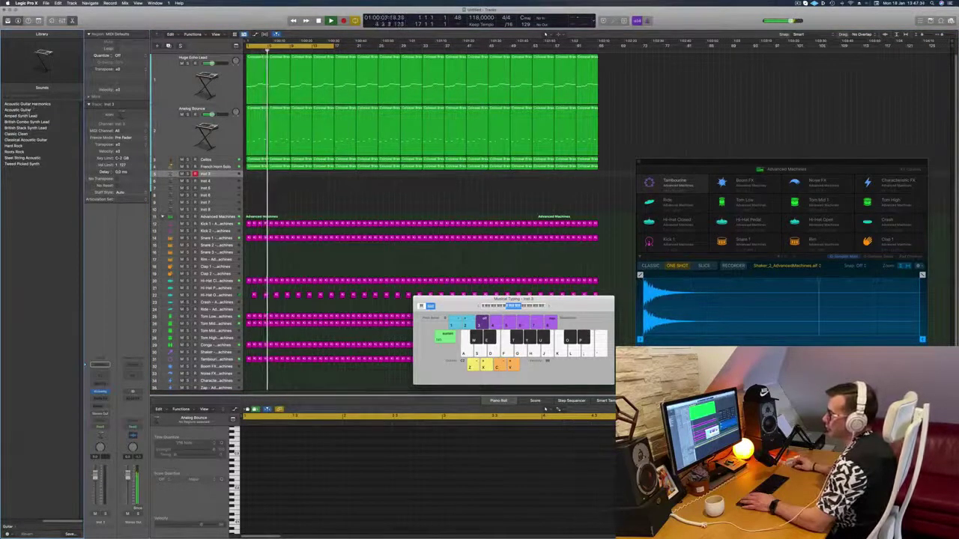
left_click(30, 110)
left_click(28, 104)
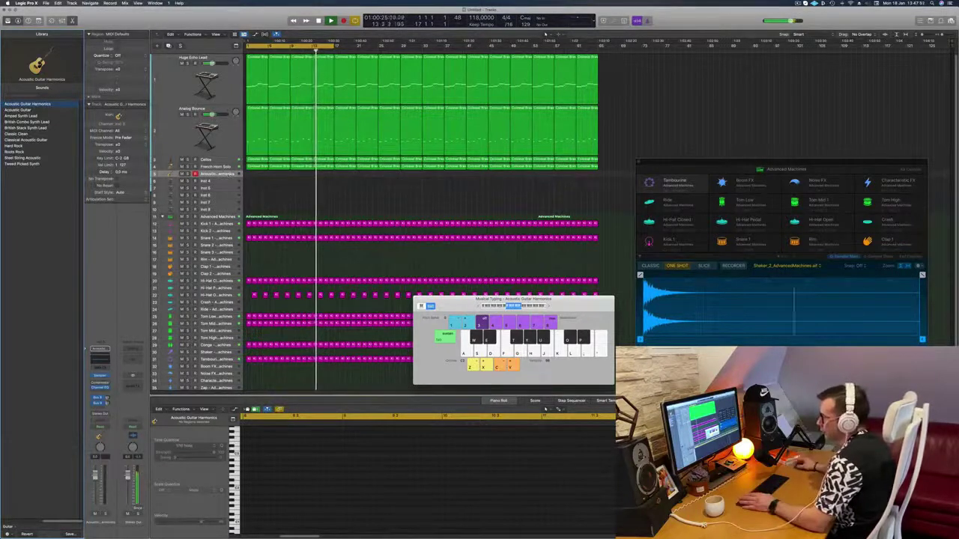
Add a further bus send to the Acoustic Guitar Harmonics channel
left_click(99, 406)
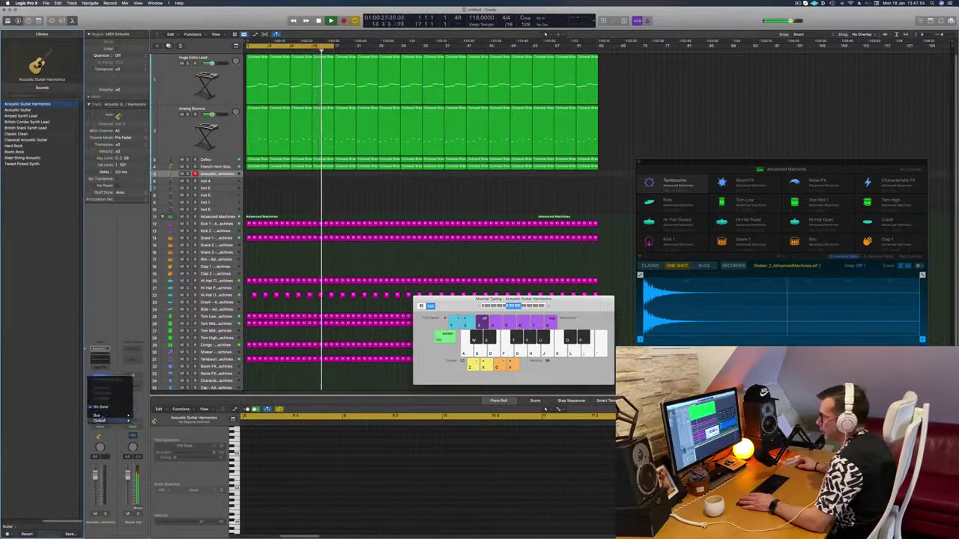
mouse_move(104, 417)
left_click(165, 354)
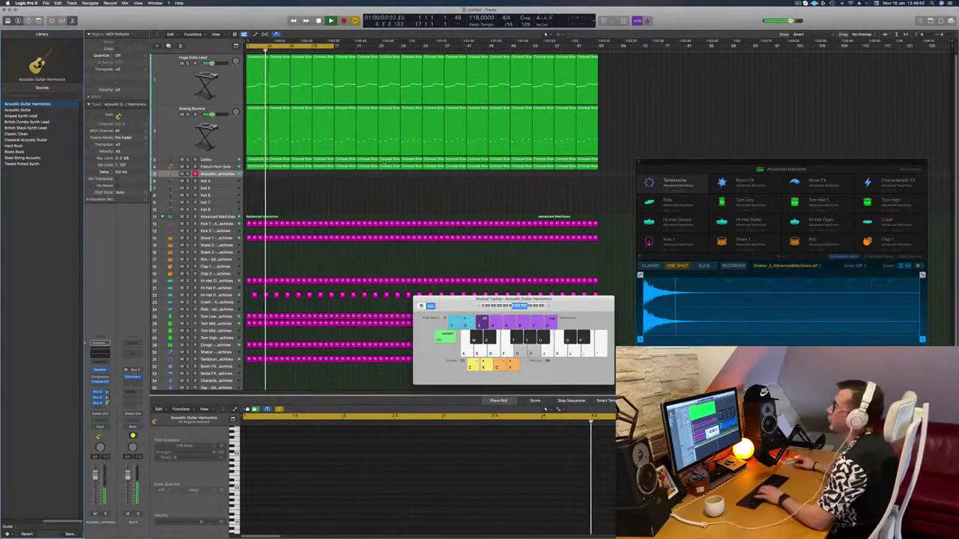
Try out a short melody with the guitar harmonics sound over the running playback
key("h")
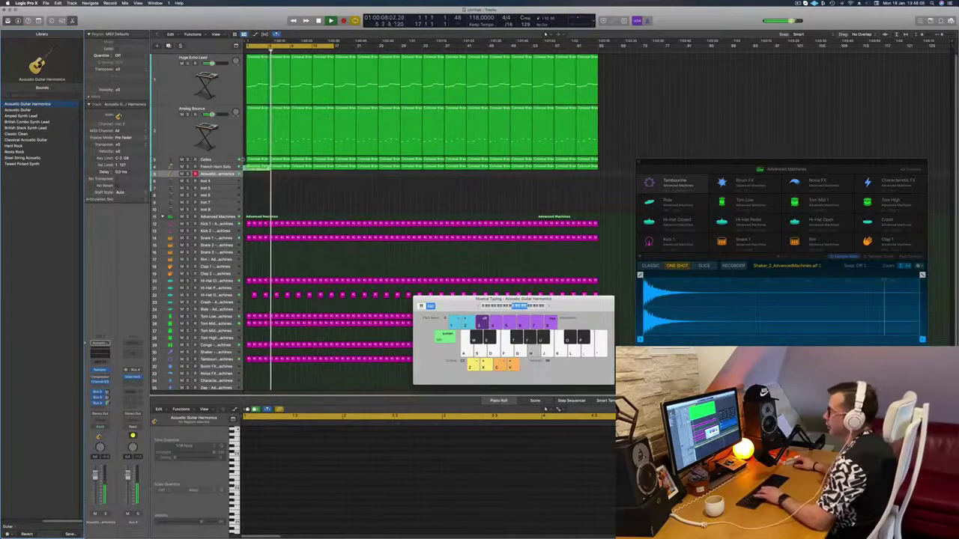
key("j")
key("g")
key("h")
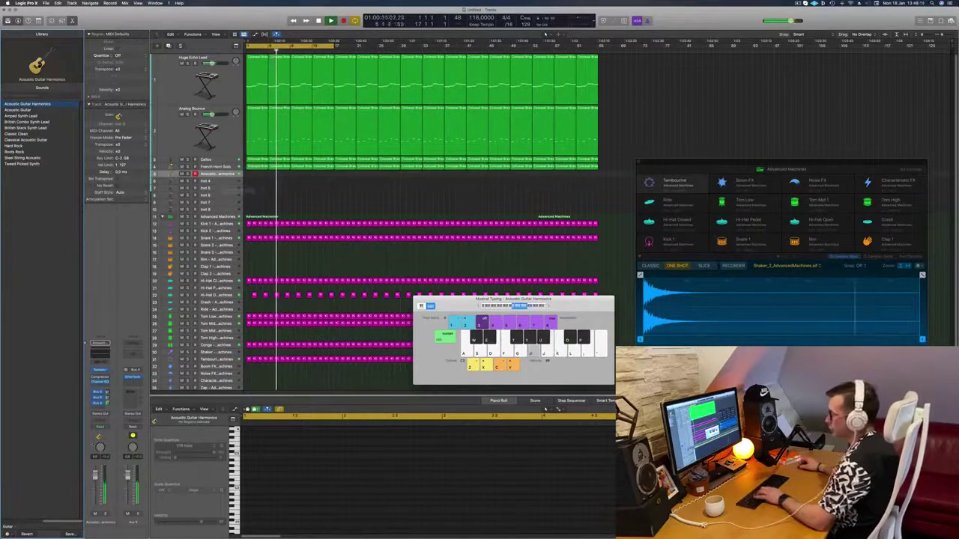
key("j")
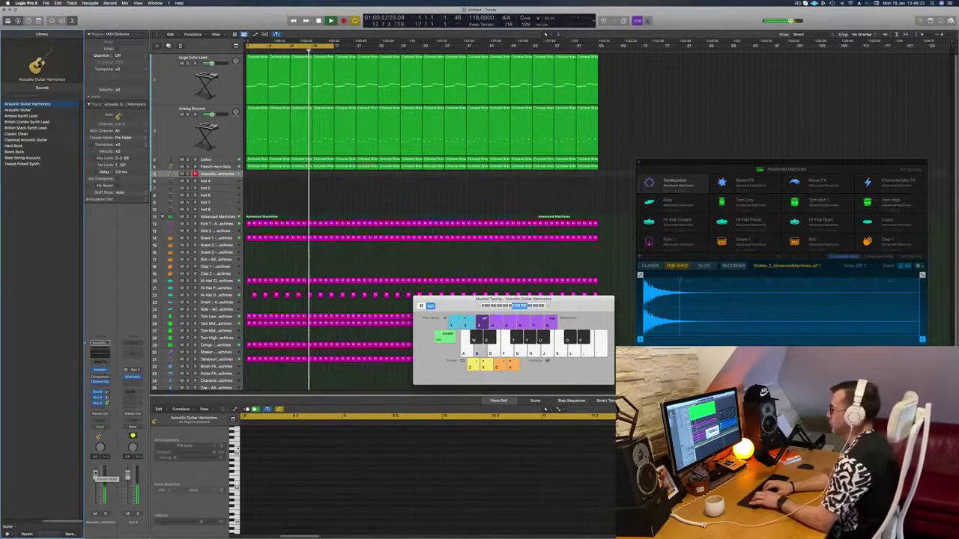
Record a melody on the Acoustic Guitar Harmonics track through the sixteen-bar cycle, lowering the typing keyboard by one octave, and stop recording
key("r")
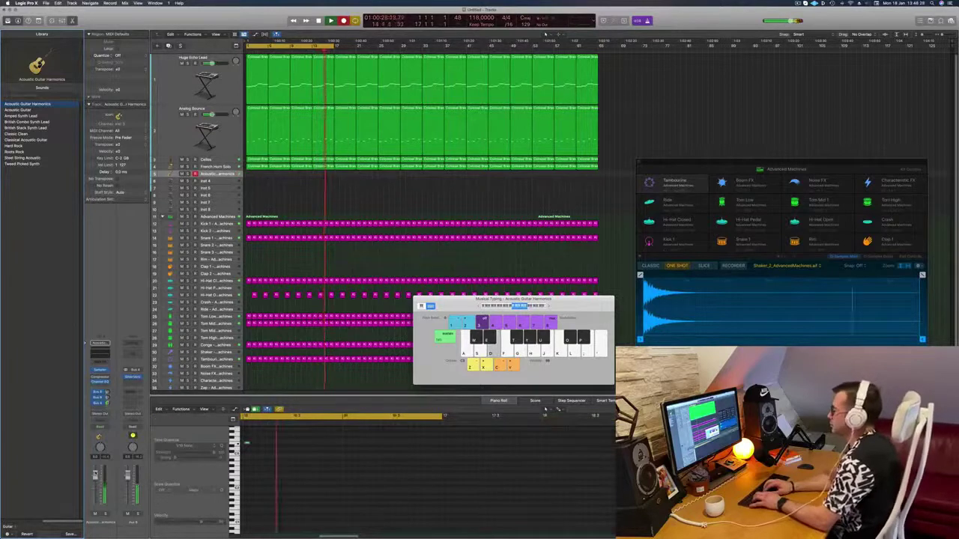
key("s")
key("a")
key("z")
key("a")
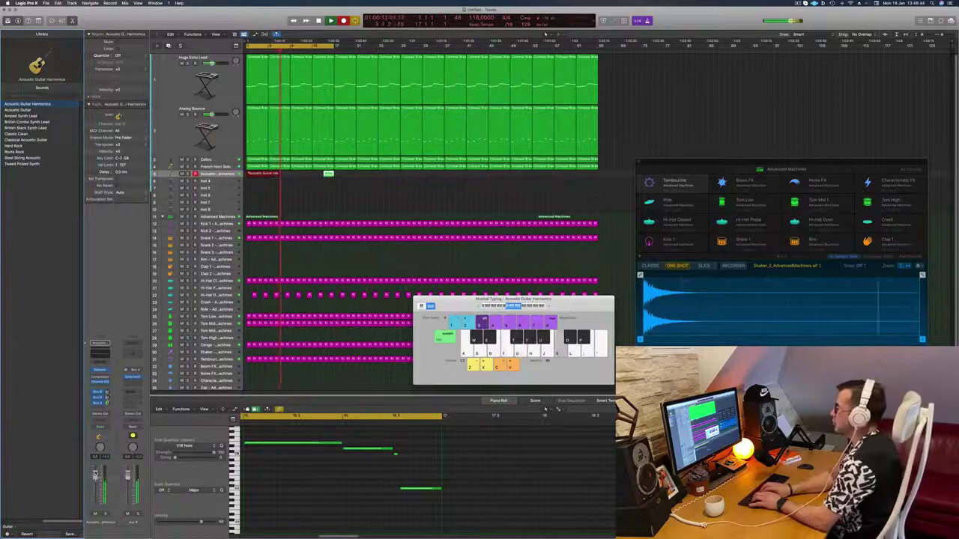
key("j")
key("h")
key("d")
key("a")
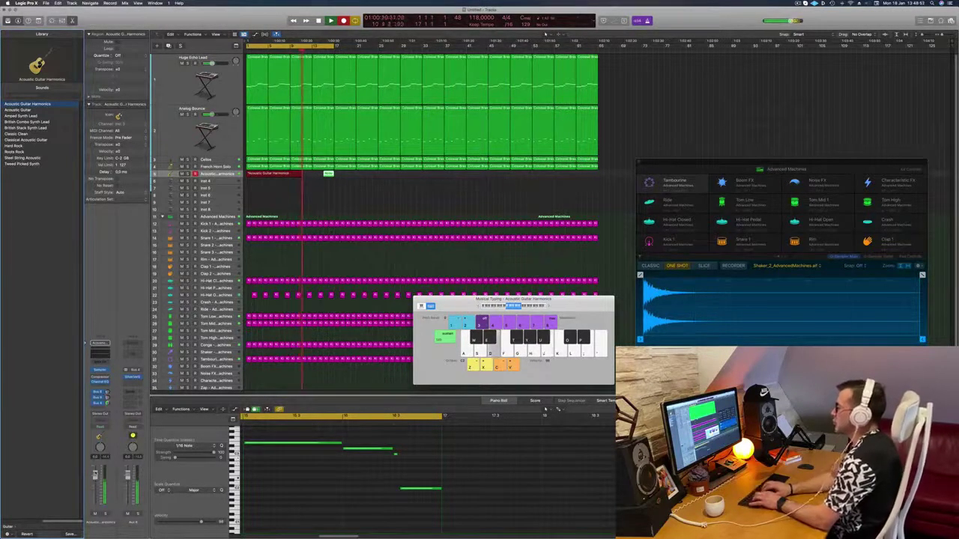
key("k")
key("j")
key("h")
key("s")
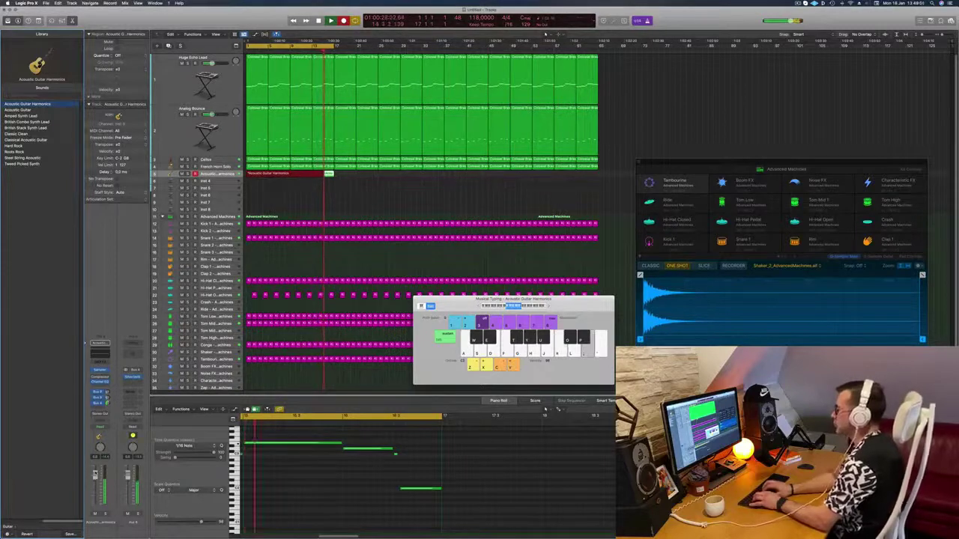
key("k")
key("j")
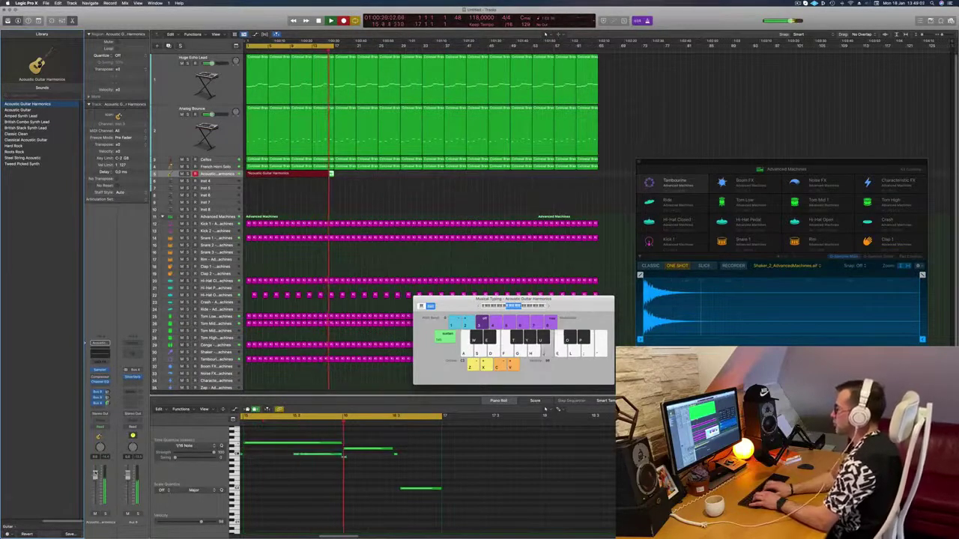
key("h")
key("j")
key("k")
key("semicolon")
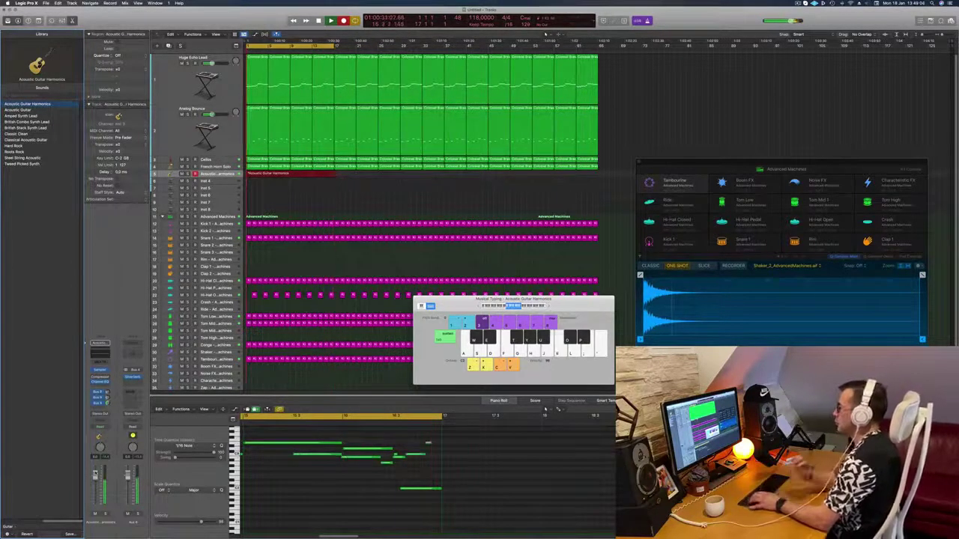
key("space")
Play back the recorded guitar melody from the beginning and enlarge the height of its track
scroll(387, 500, "down", 5)
key("space")
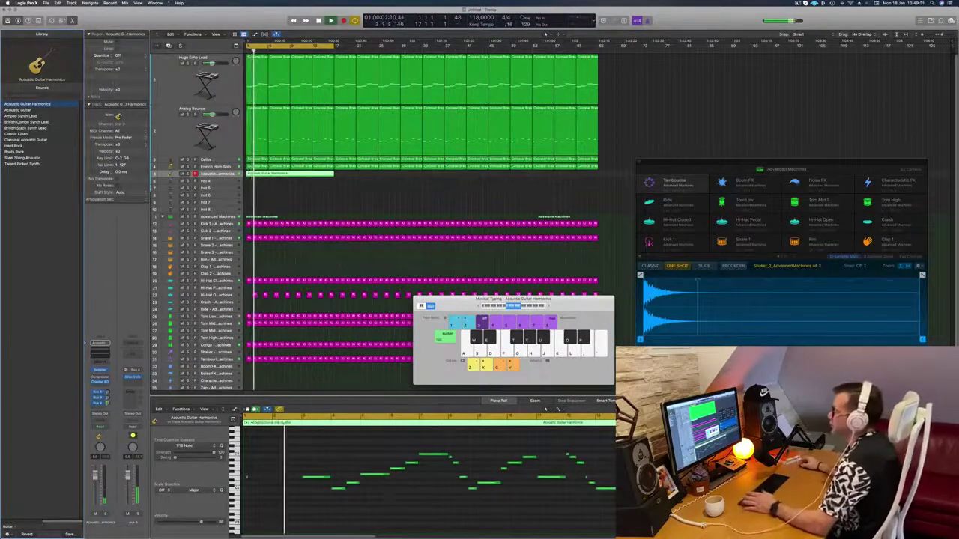
left_click(270, 197)
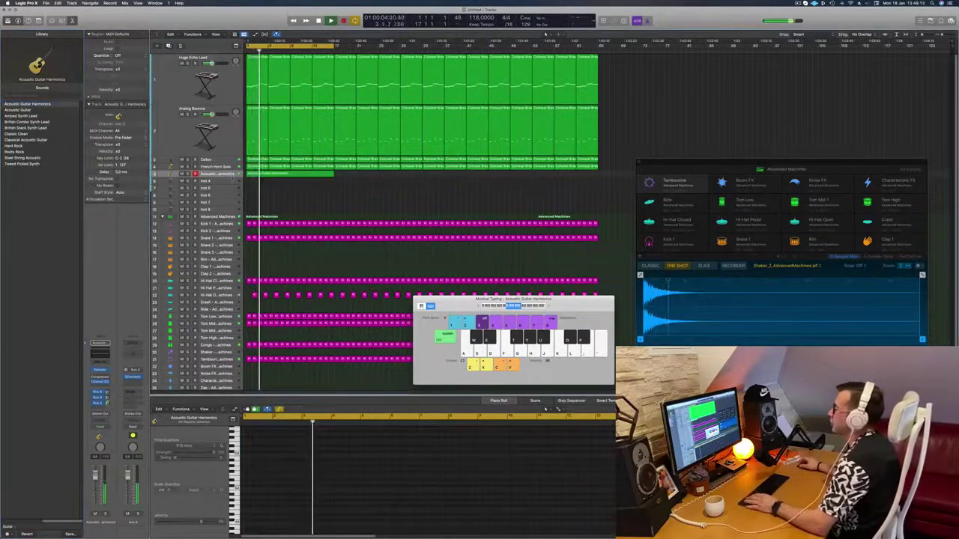
left_click_drag(232, 177, 226, 211)
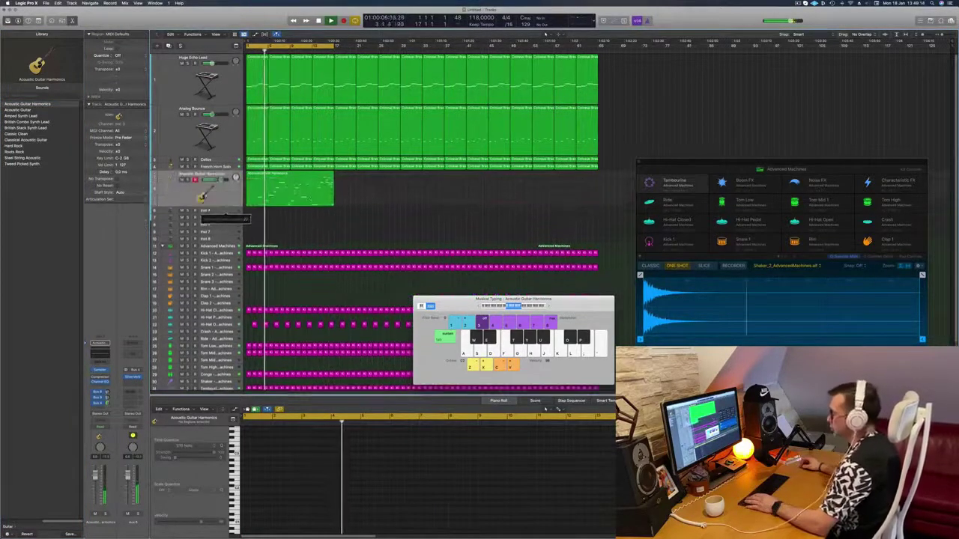
Split the Acoustic Guitar Harmonics region at bar 13 and delete the part before the cut
left_click(311, 193)
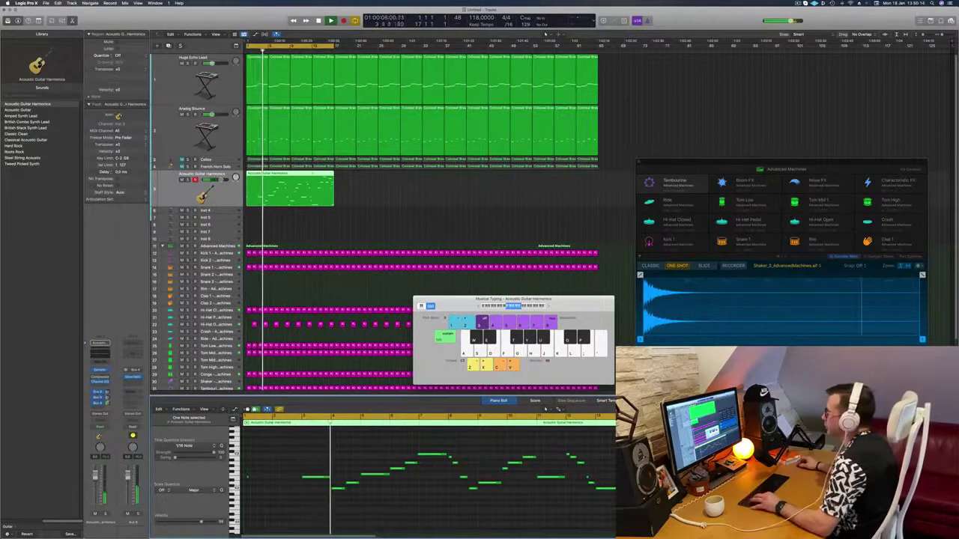
left_click(313, 177, "super")
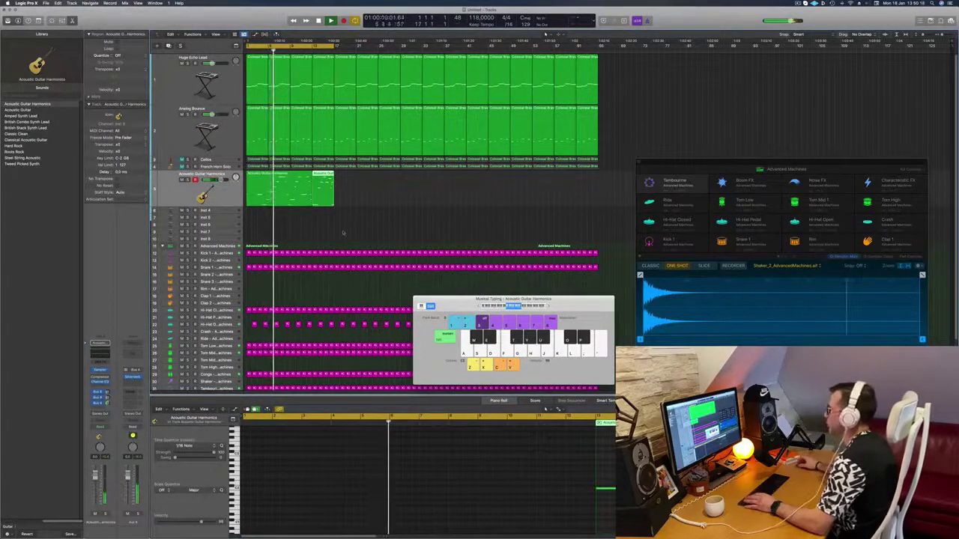
left_click(269, 189)
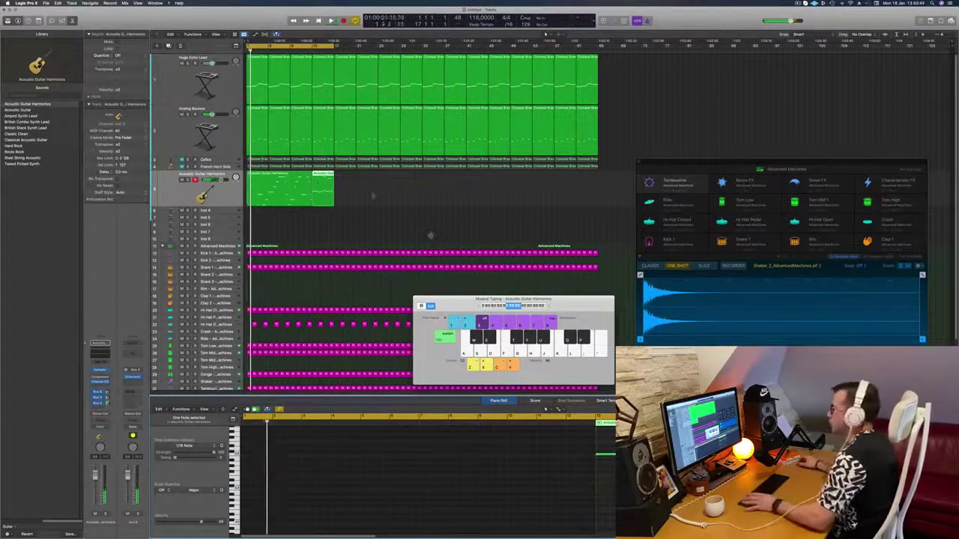
left_click(268, 176)
key("Delete")
Move the remaining four-bar guitar region to bar 1 and clear the selection
left_click(329, 175)
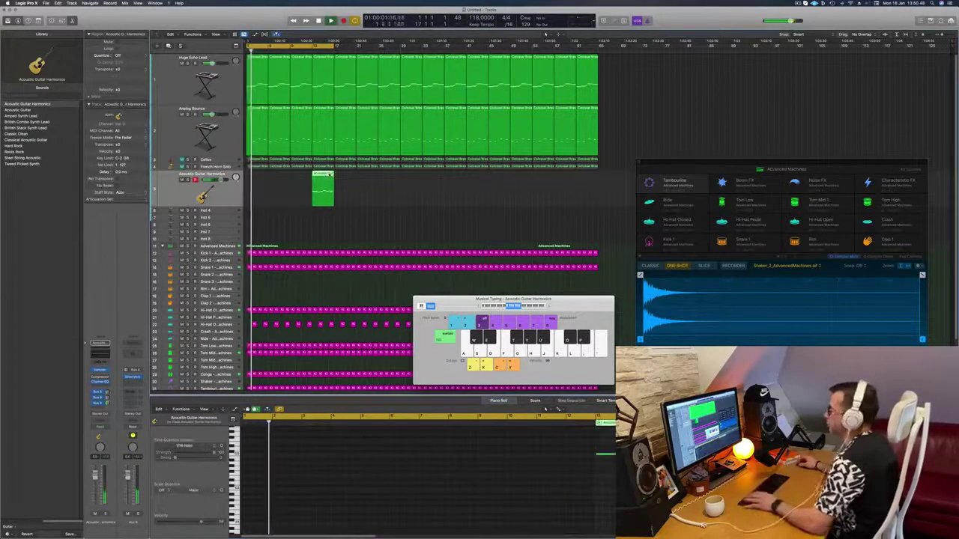
left_click_drag(330, 176, 264, 182)
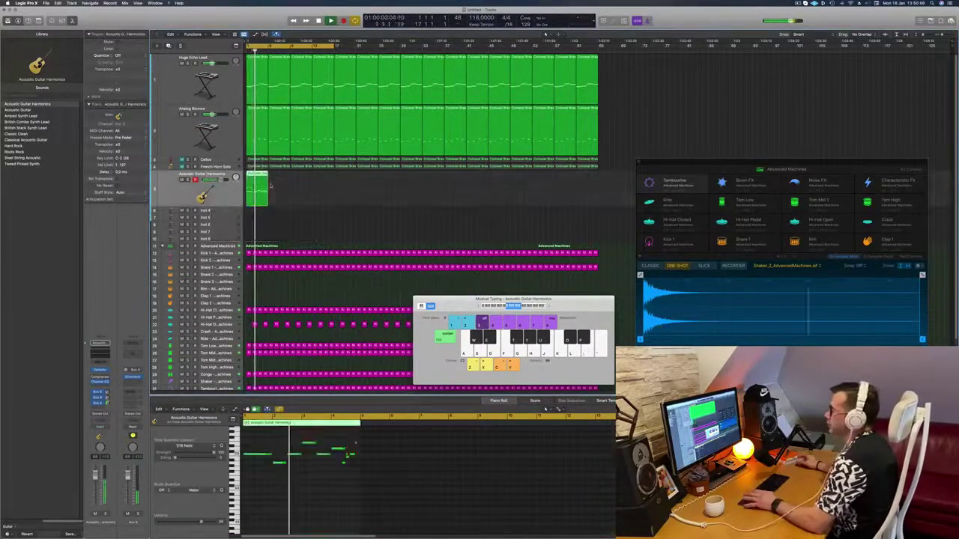
left_click(337, 202)
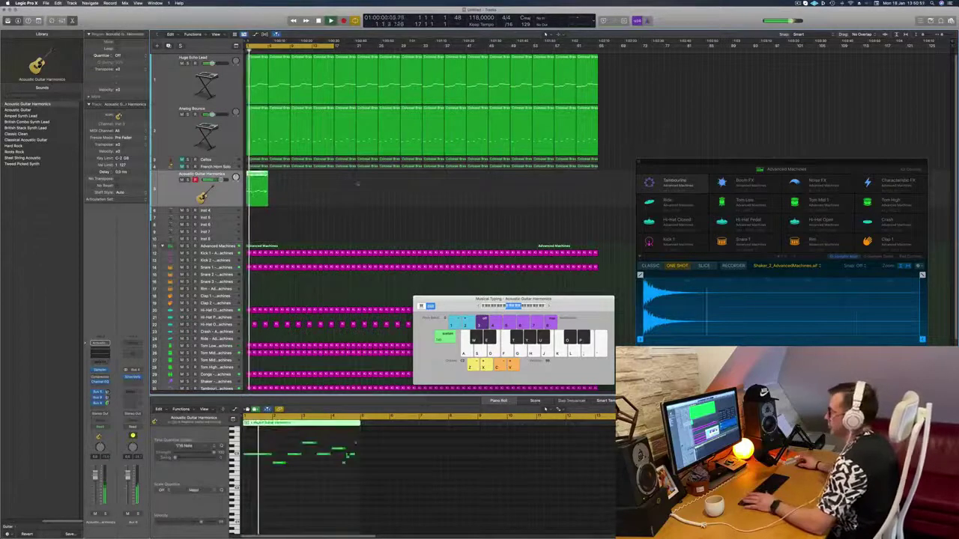
Shorten the low note that overlaps its neighbour in bar 4 of the guitar region by trimming its start
scroll(326, 484, "up", 4)
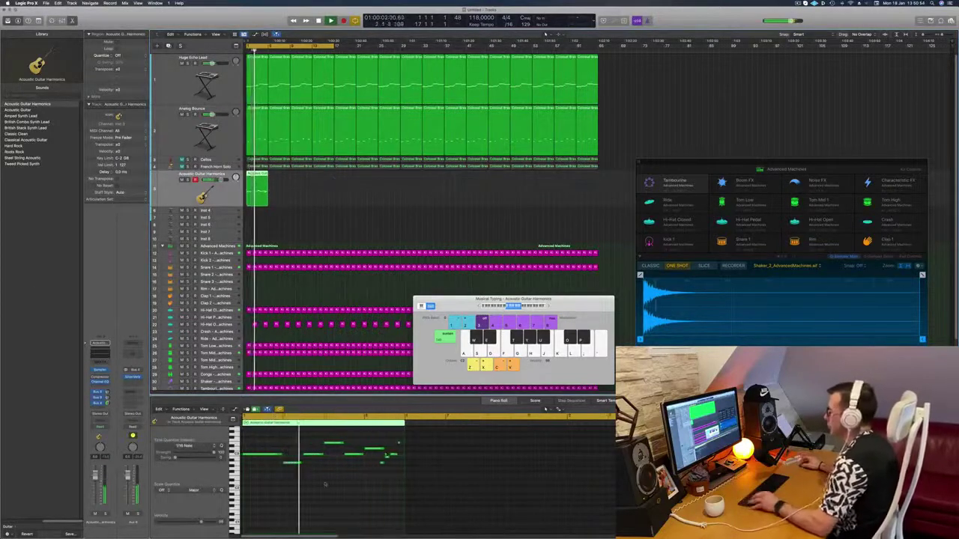
scroll(327, 484, "down", 2)
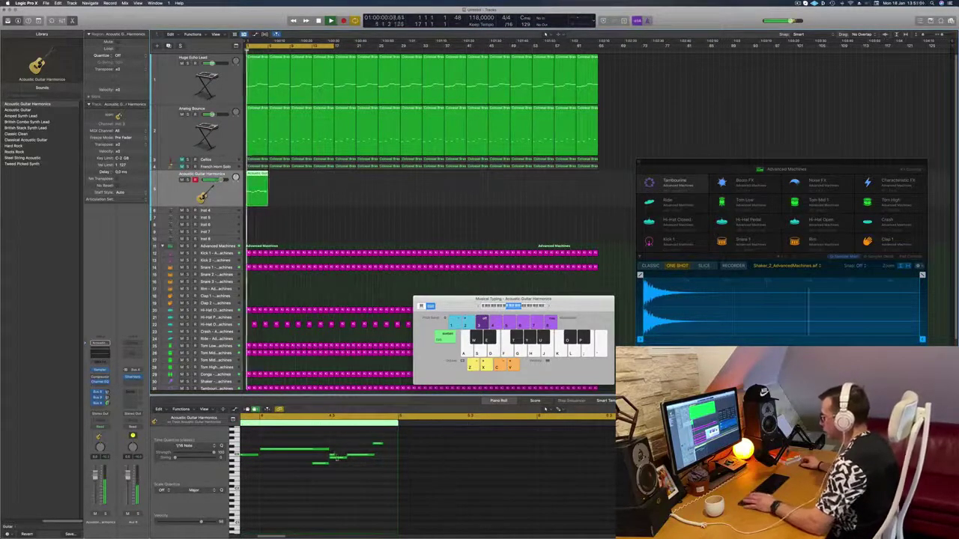
left_click(337, 458)
left_click_drag(329, 456, 329, 458)
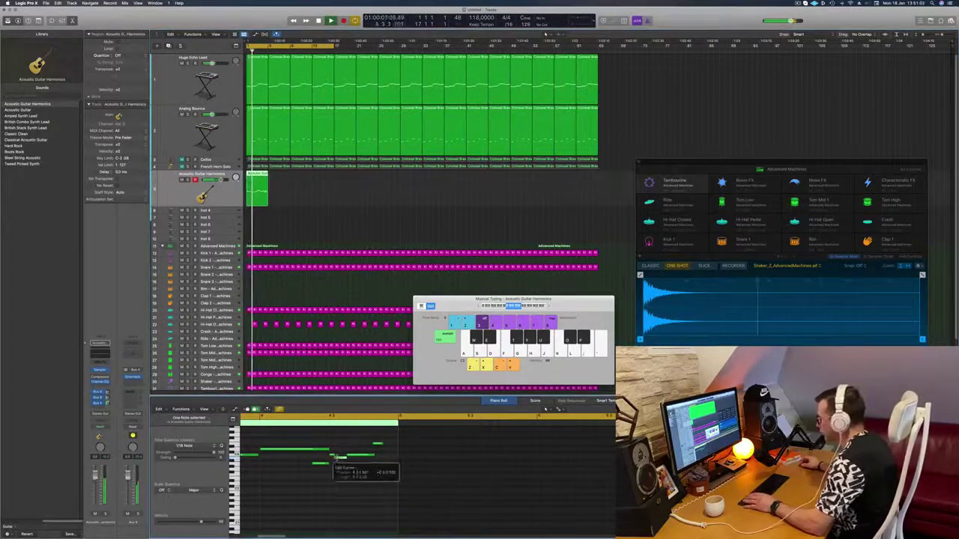
key("super+Left")
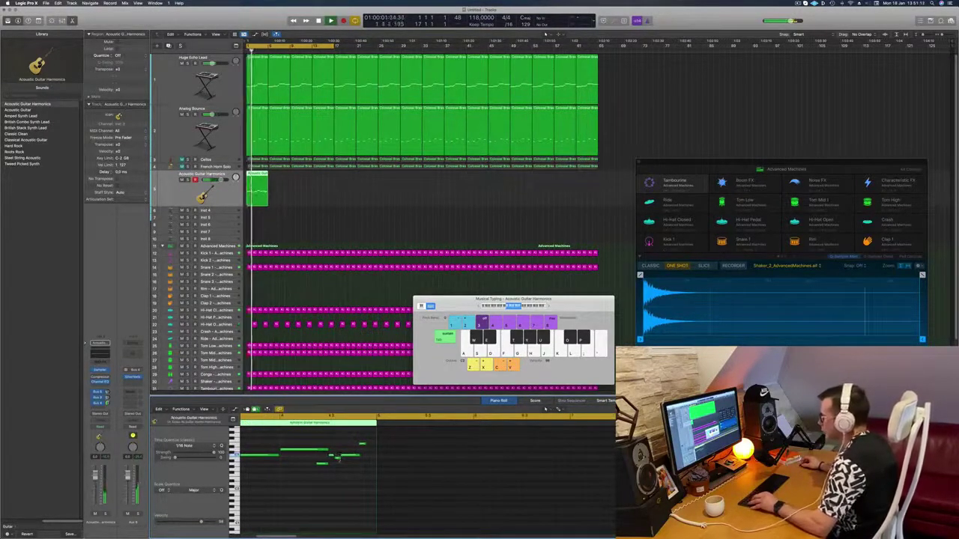
Copy the trimmed short note to the end of the phrase in bar 4 at the same pitch
left_click_drag(337, 459, 367, 458)
scroll(347, 451, "left", 5)
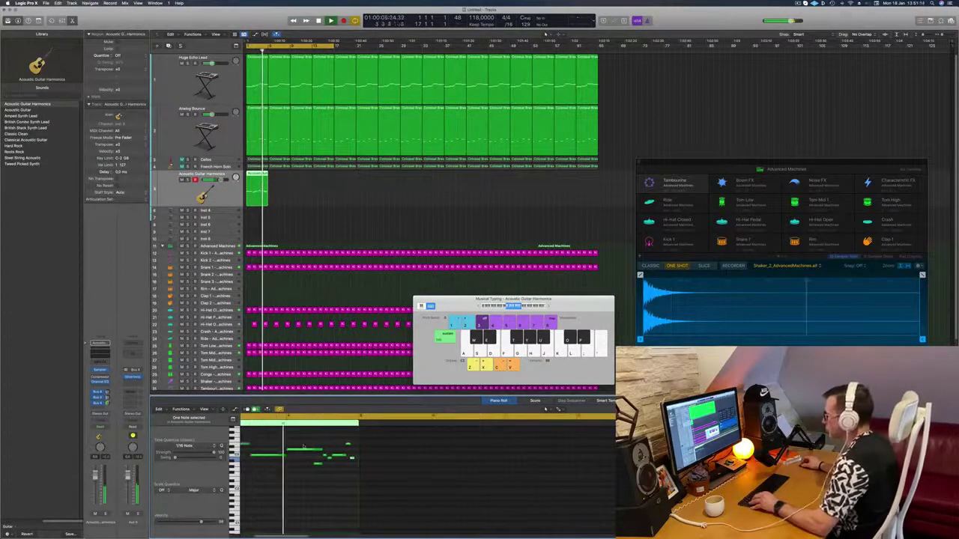
scroll(343, 448, "right", 4)
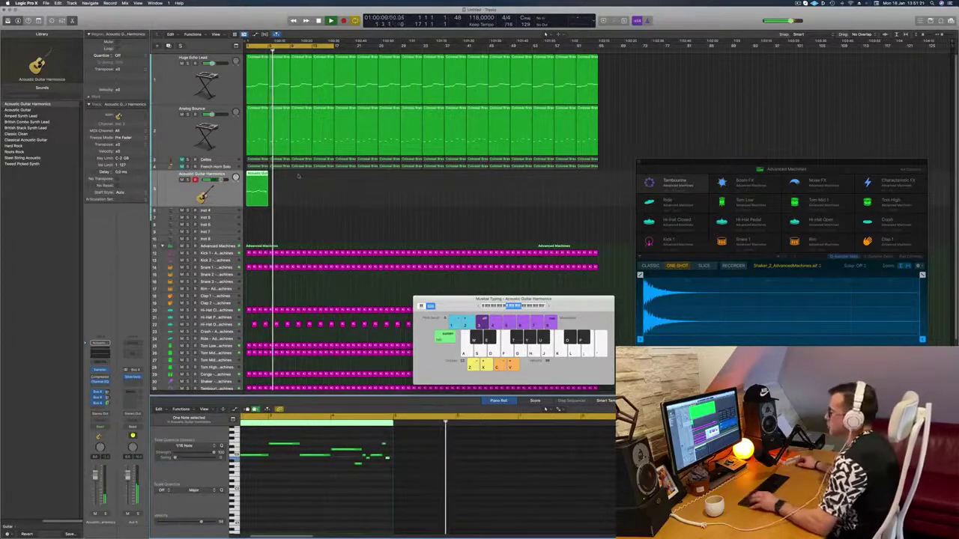
Copy the four-bar guitar region to bar 5 and shorten the end of the long note in bar 4 of the original
left_click_drag(257, 180, 278, 182)
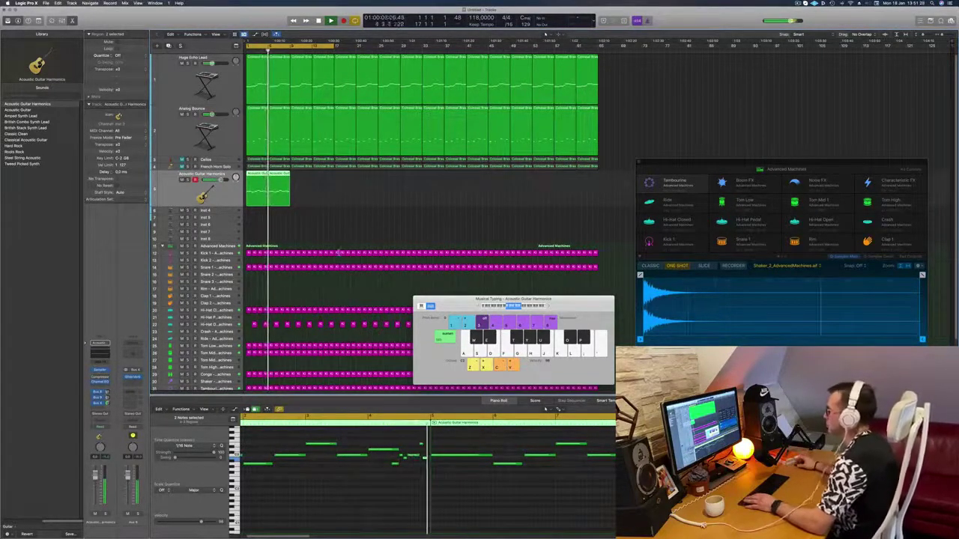
key("space")
scroll(366, 500, "up", 8)
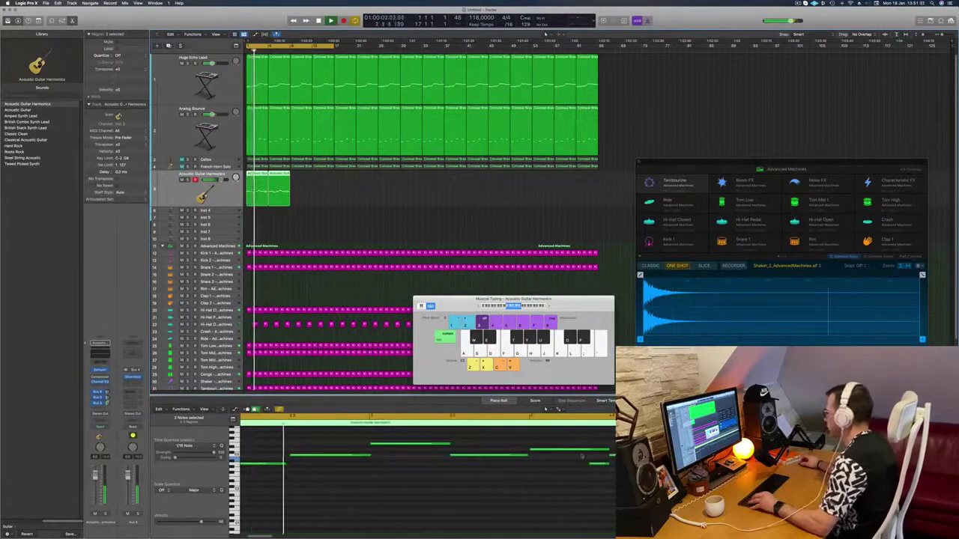
left_click_drag(608, 449, 588, 451)
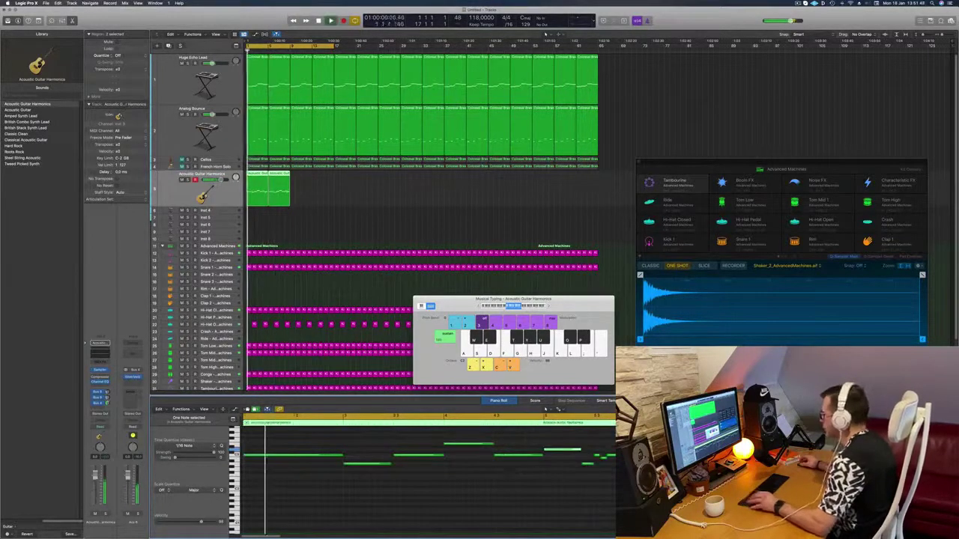
Delete the guitar region copy at bar 5, place a copy of the edited first region at bar 9, and clear the selection
left_click(312, 187)
left_click(280, 186)
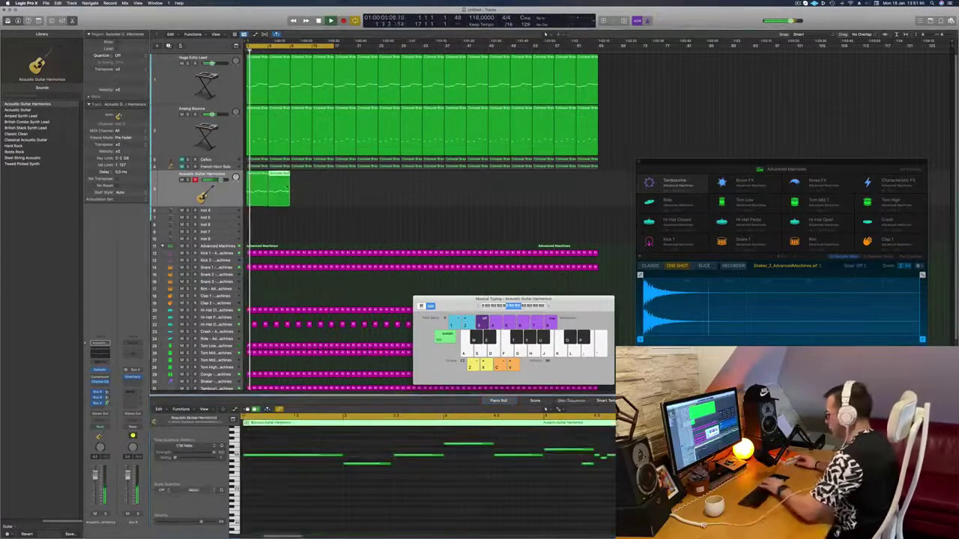
key("Delete")
left_click(264, 183)
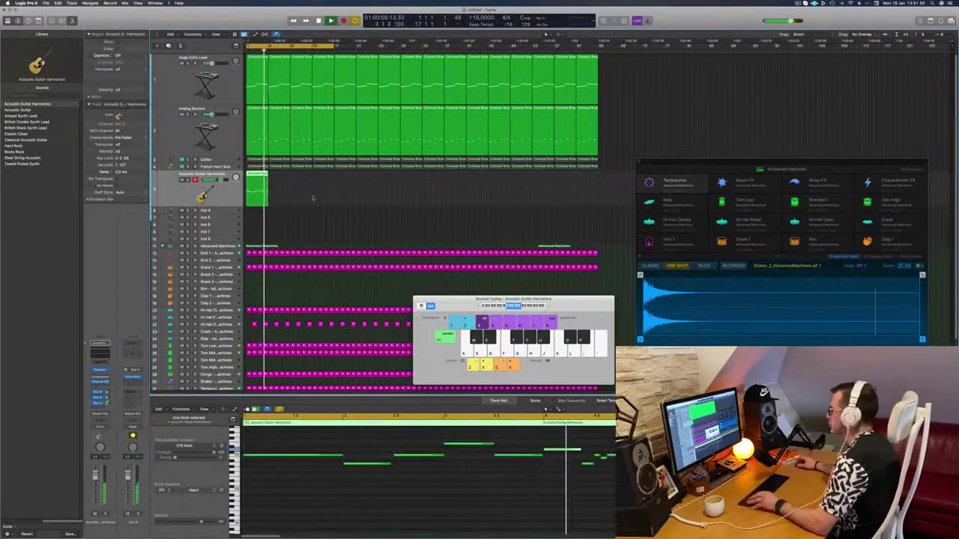
scroll(317, 198, "up", 3)
scroll(348, 203, "down", 2)
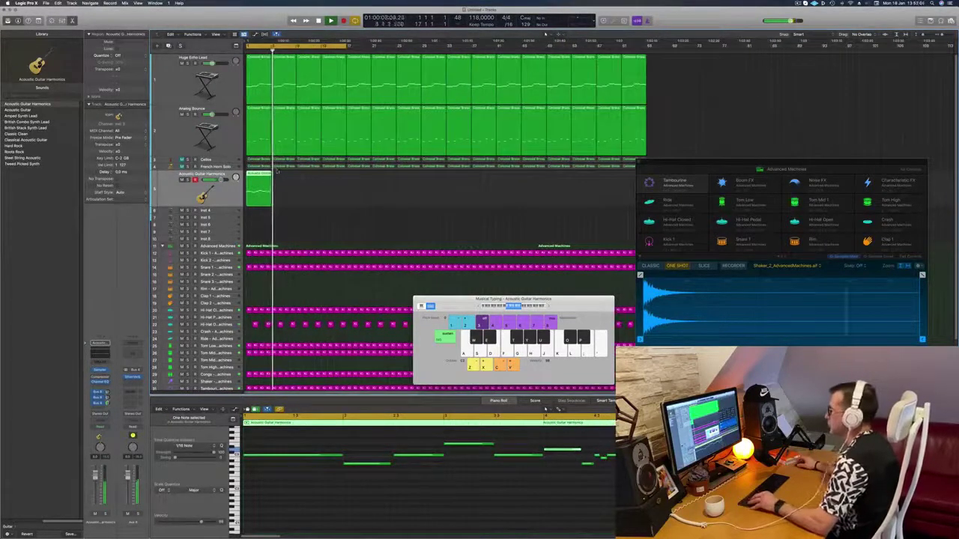
left_click_drag(257, 181, 306, 178)
left_click(321, 224)
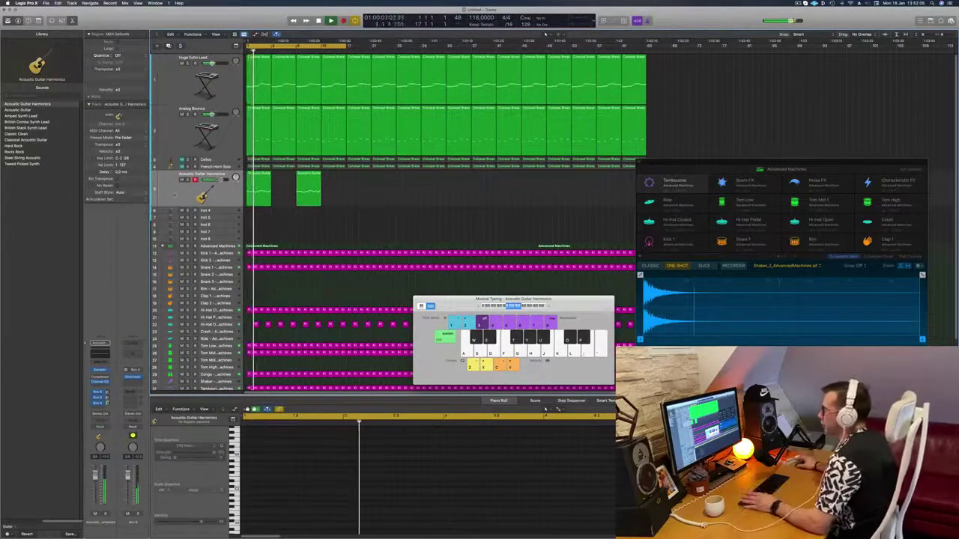
Duplicate the Acoustic Guitar Harmonics track with its settings, keeping the first guitar region at bar 1 on the original track
left_click(175, 195)
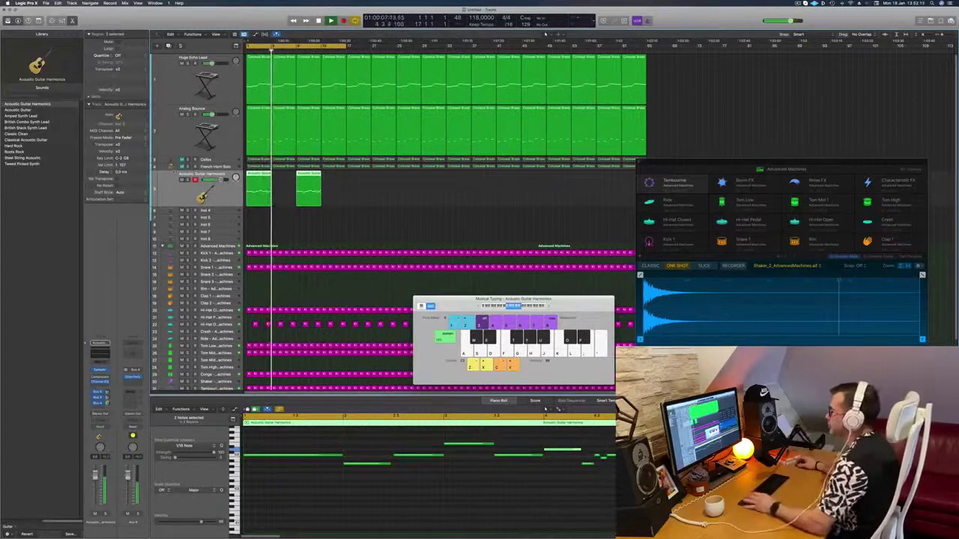
key("super+d")
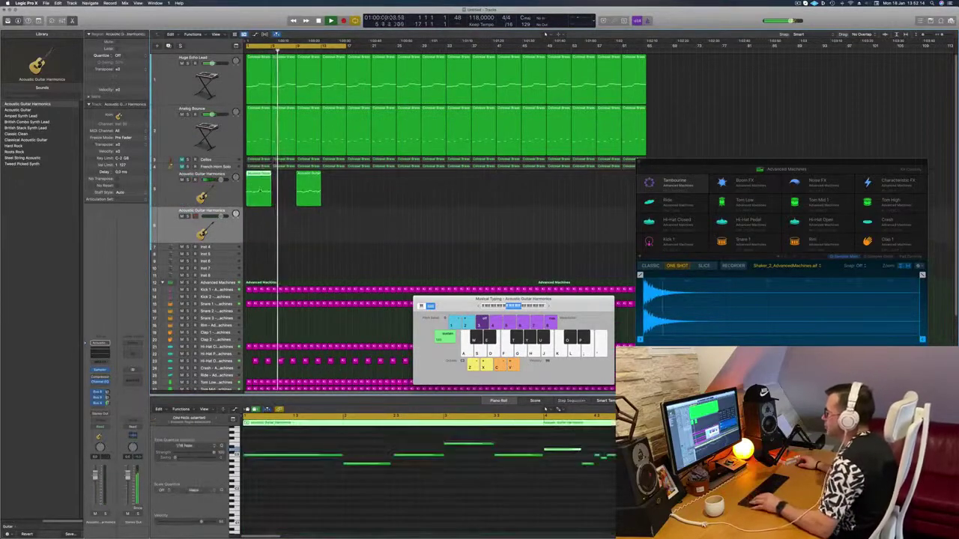
left_click_drag(261, 180, 273, 217)
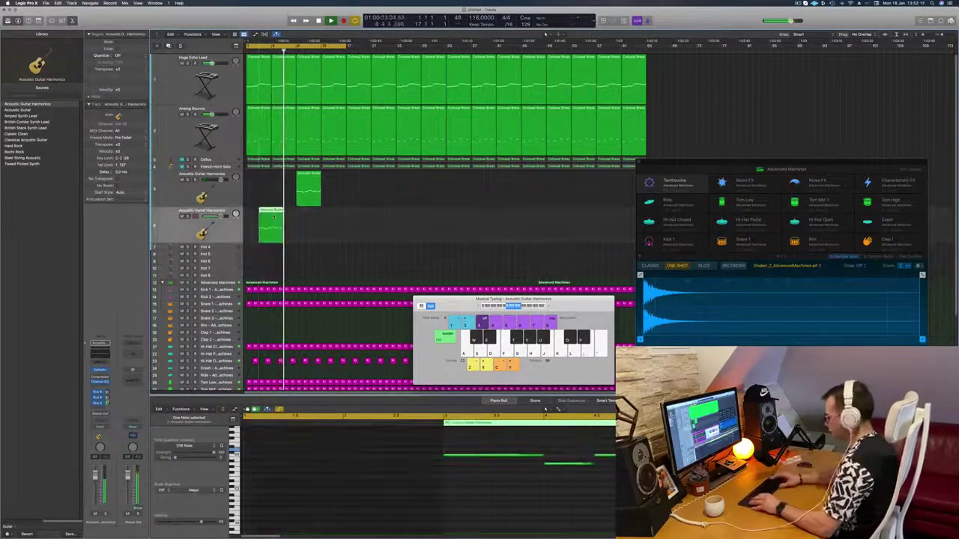
key("super+z")
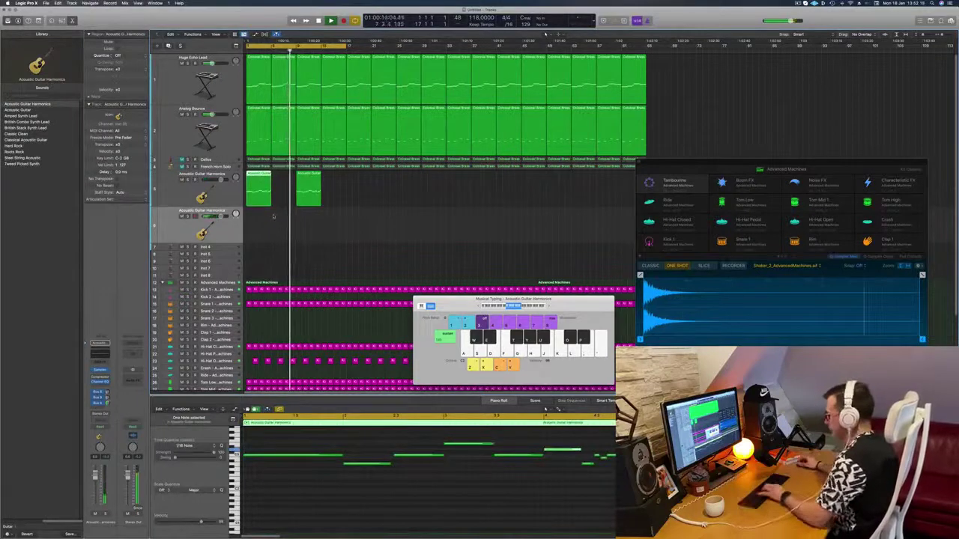
Try out melody notes on the new guitar track with the typing keyboard, raising its key range to a higher octave
key("j")
key("k")
key("l")
key("apostrophe")
key("semicolon")
key("l")
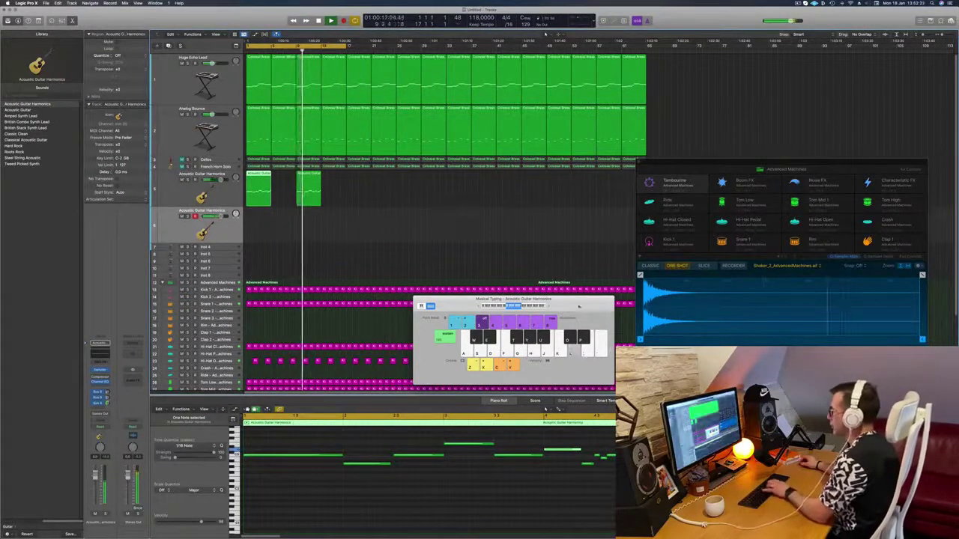
left_click(549, 307)
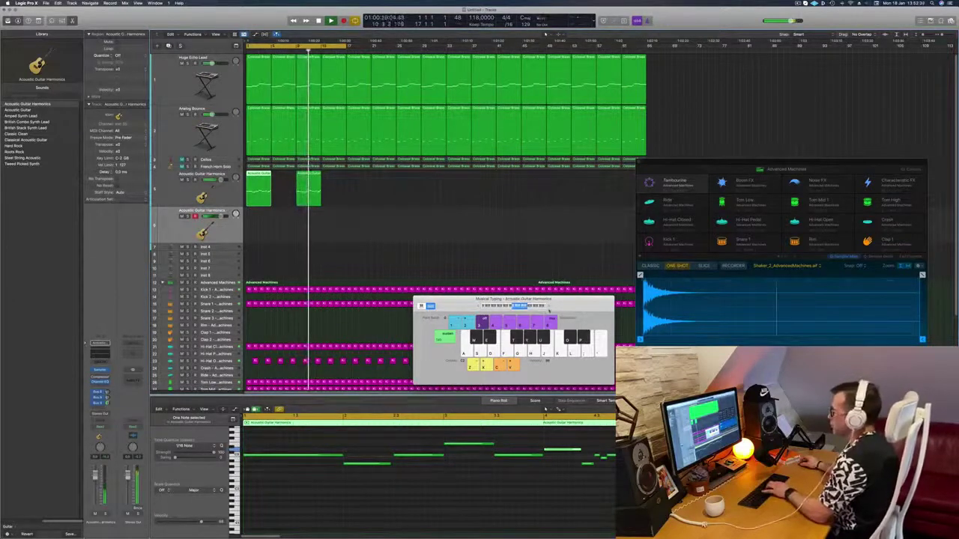
key("apostrophe")
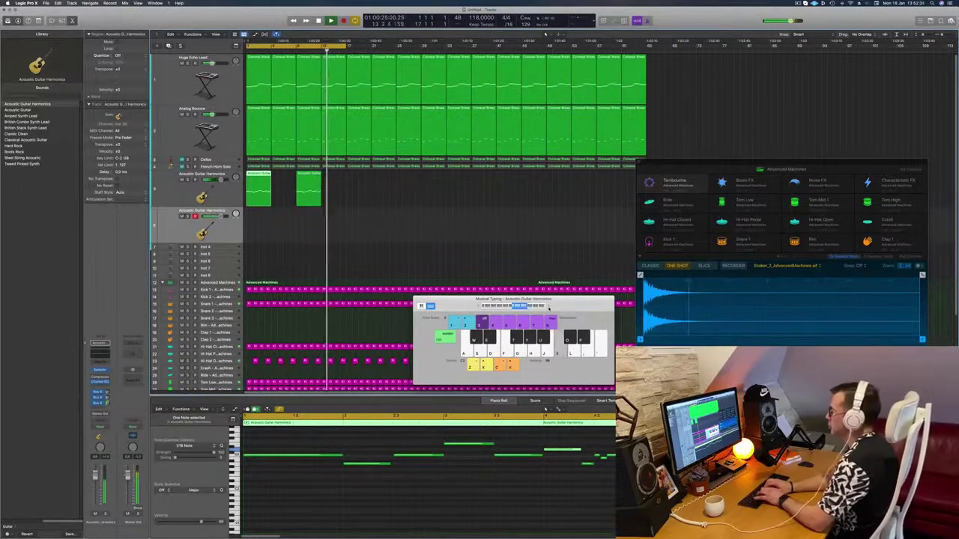
key("k")
key("l")
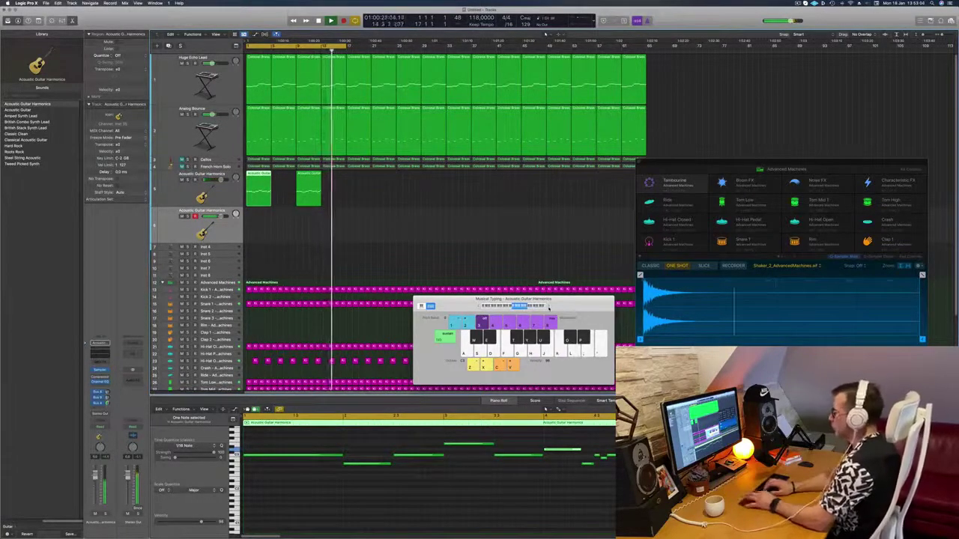
Record a pattern of short high notes over bars 1 to 4 on the second guitar track and copy one note to the region's start
key("r")
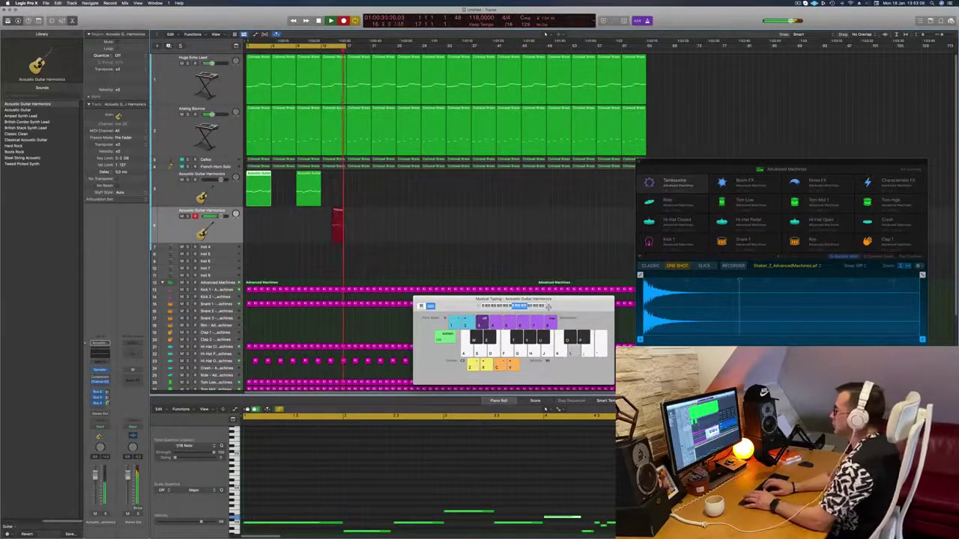
key("space")
key("semicolon")
key("k")
key("semicolon")
key("l")
key("k")
key("k")
key("j")
key("h")
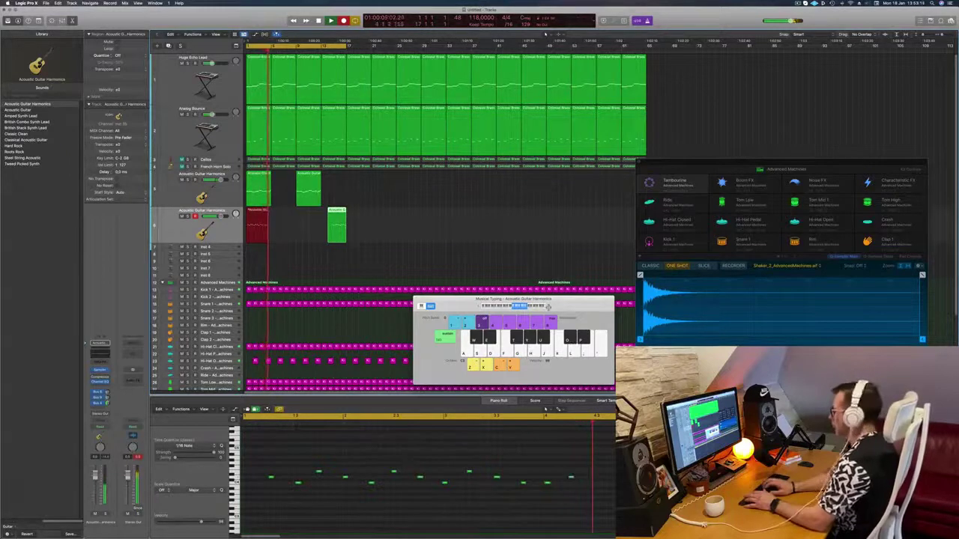
key("space")
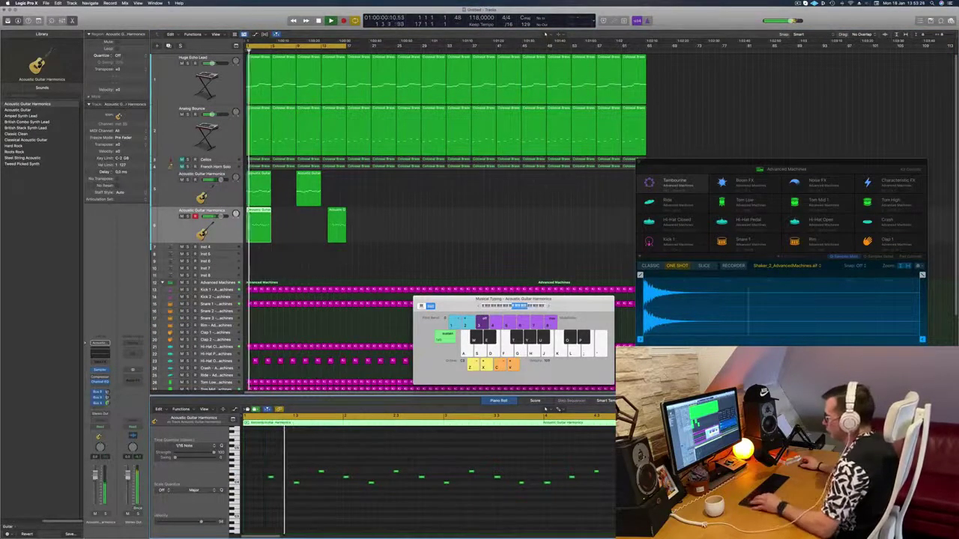
left_click_drag(320, 472, 247, 474)
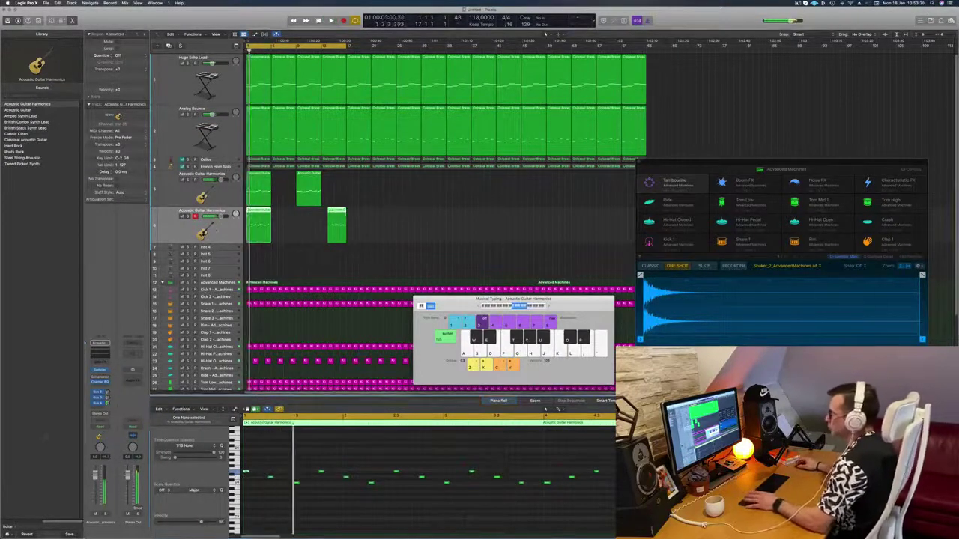
Enable the analyzer in the second guitar track's Channel EQ, set a low cut at 1060 Hz with a 48 dB/Oct slope, and close it
left_click(100, 358)
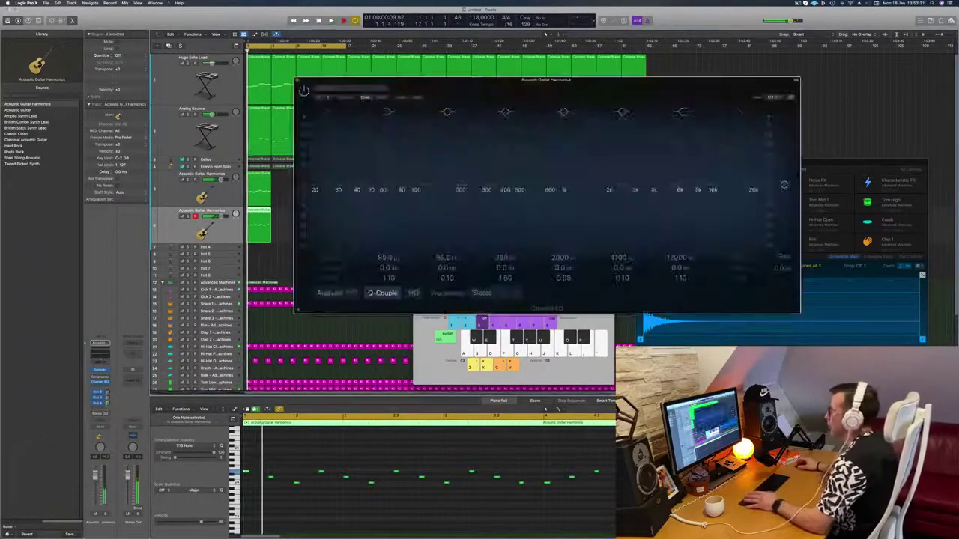
key("space")
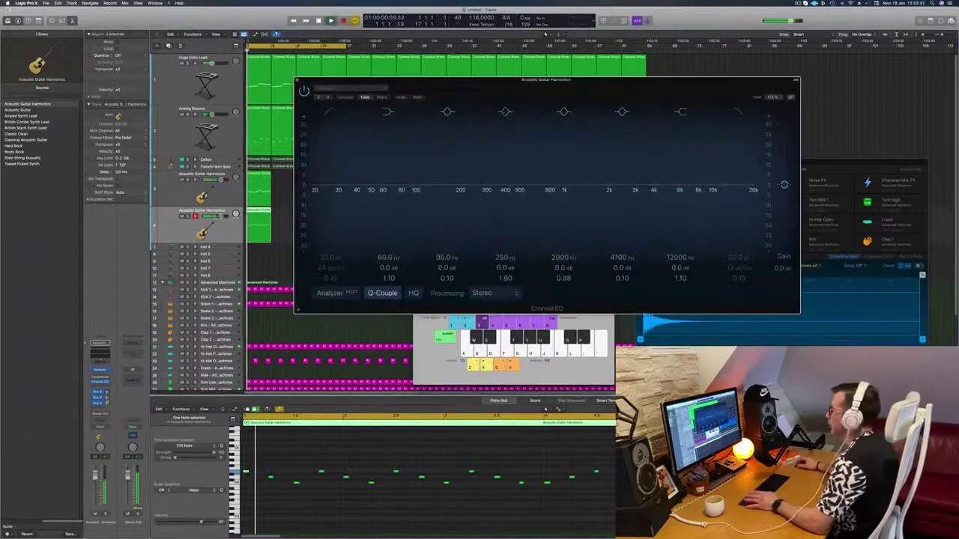
left_click(330, 294)
left_click_drag(319, 187, 669, 191)
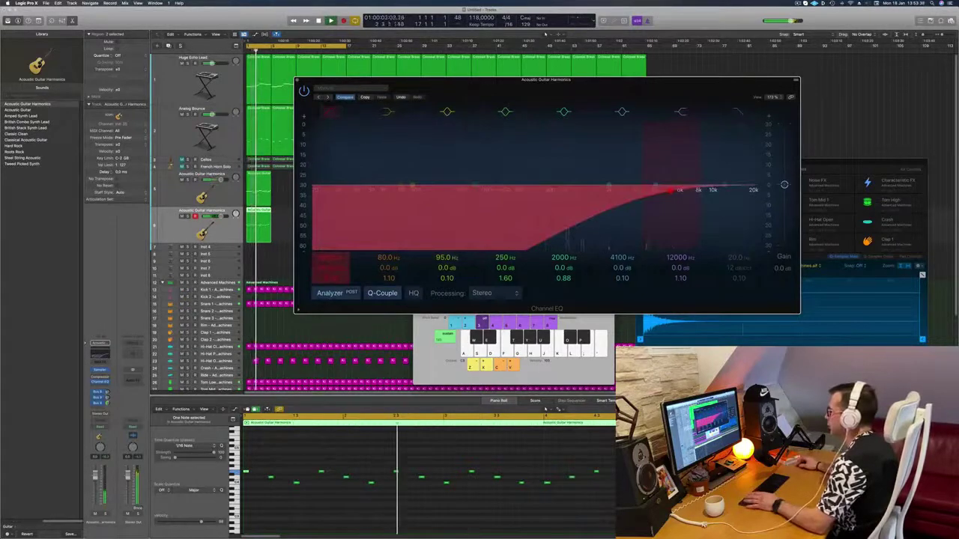
left_click_drag(669, 191, 582, 190)
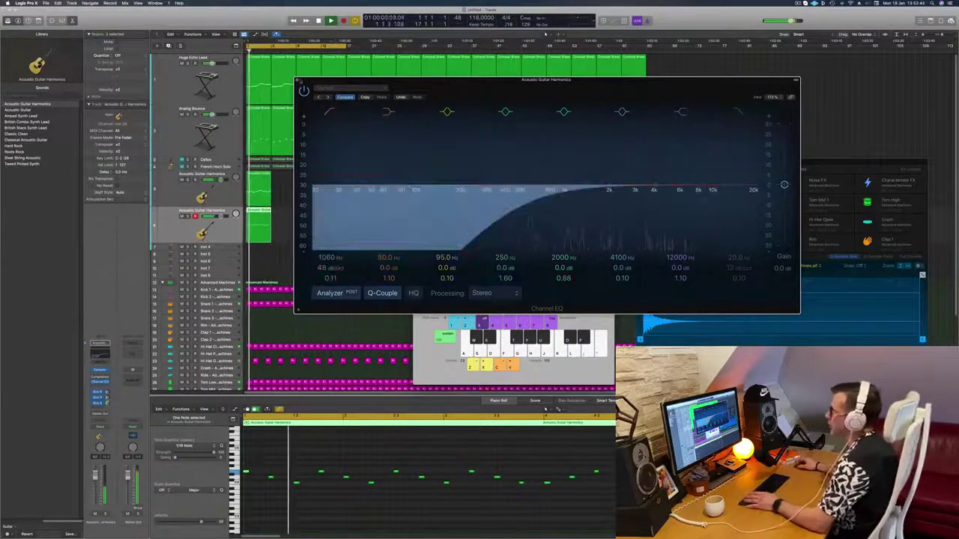
key("super+w")
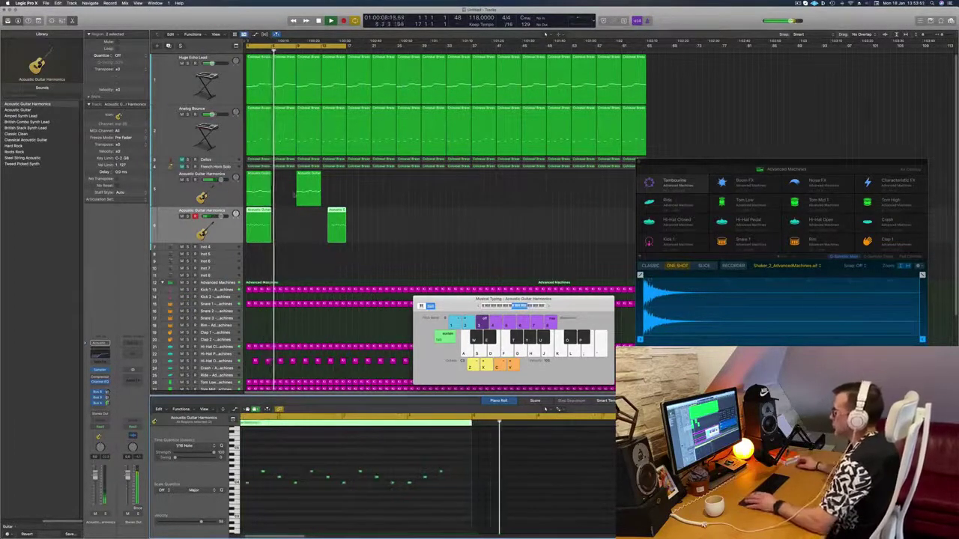
Copy the second guitar track's first region to bar 5 and delete the stray region near the end of the cycle
left_click_drag(262, 214, 373, 222)
key("Delete")
scroll(367, 223, "up", 6)
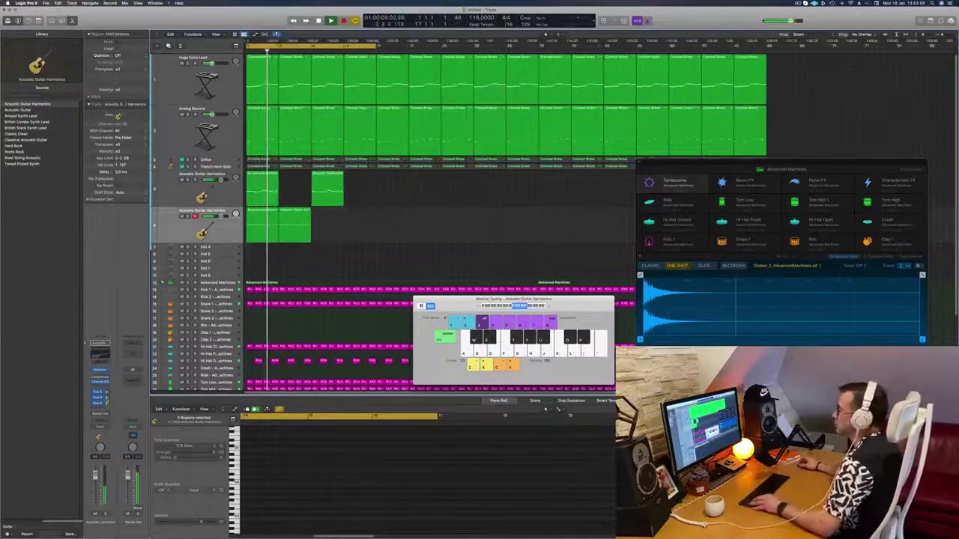
scroll(397, 223, "down", 2)
scroll(396, 223, "down", 2)
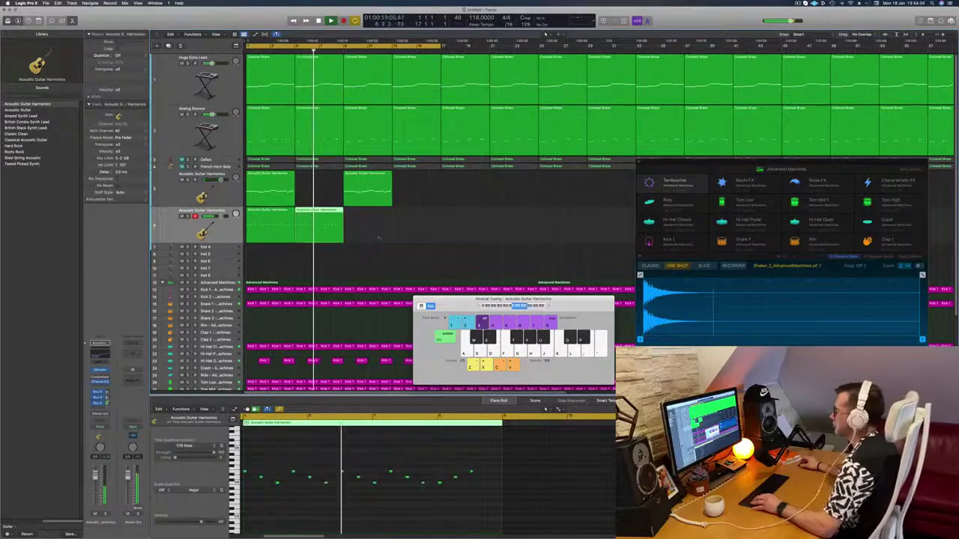
scroll(333, 226, "down", 1)
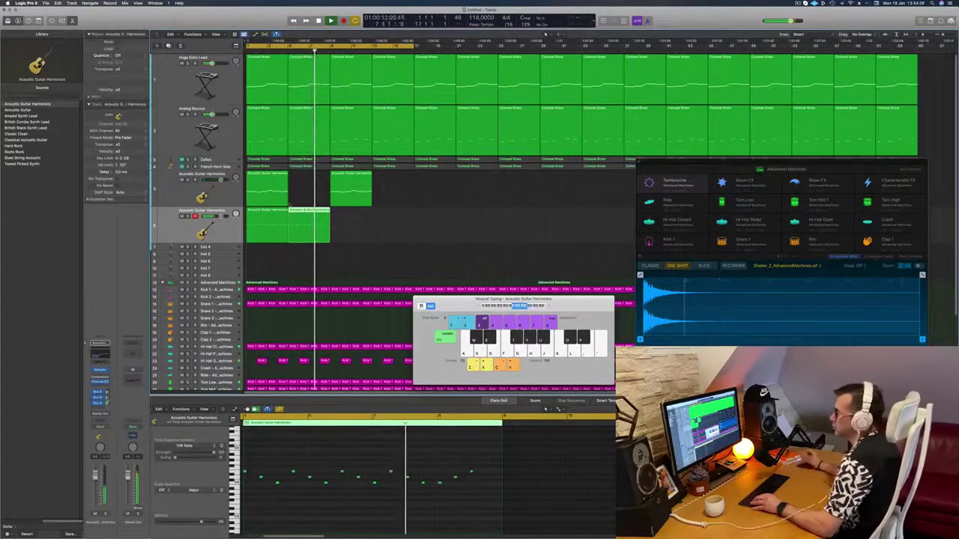
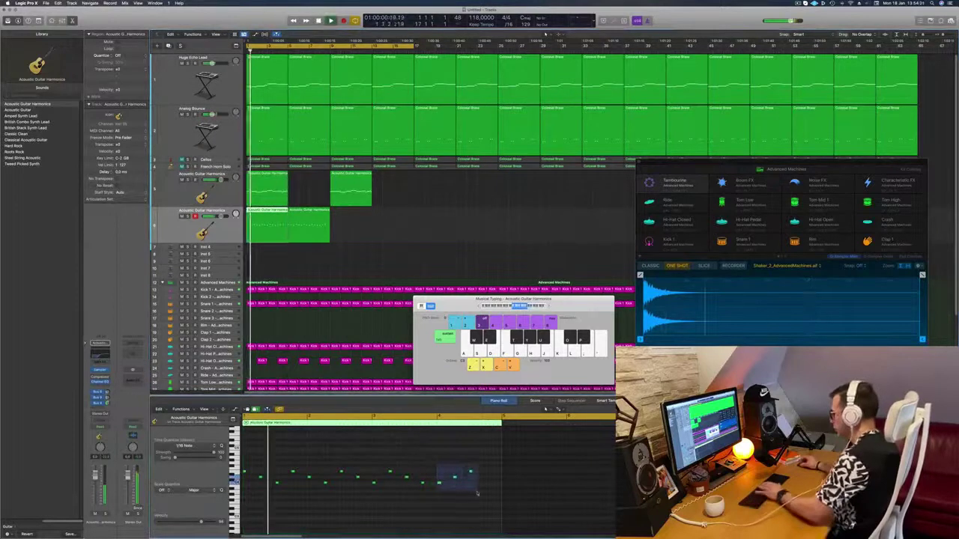
Replace the notes in bar 4 of the second guitar track's first region with a copy of the bar 3 notes
key("Return")
mouse_move(373, 465)
left_mouse_down()
mouse_move(419, 500)
mouse_move(441, 503)
left_mouse_up()
key("Return")
left_click_drag(373, 483, 439, 485)
Delete the old region at bar 5 on the second guitar track and fill bars 5 to 16 with copies of the revised region
left_click(308, 224)
key("BackSpace")
left_click_drag(260, 223, 383, 220)
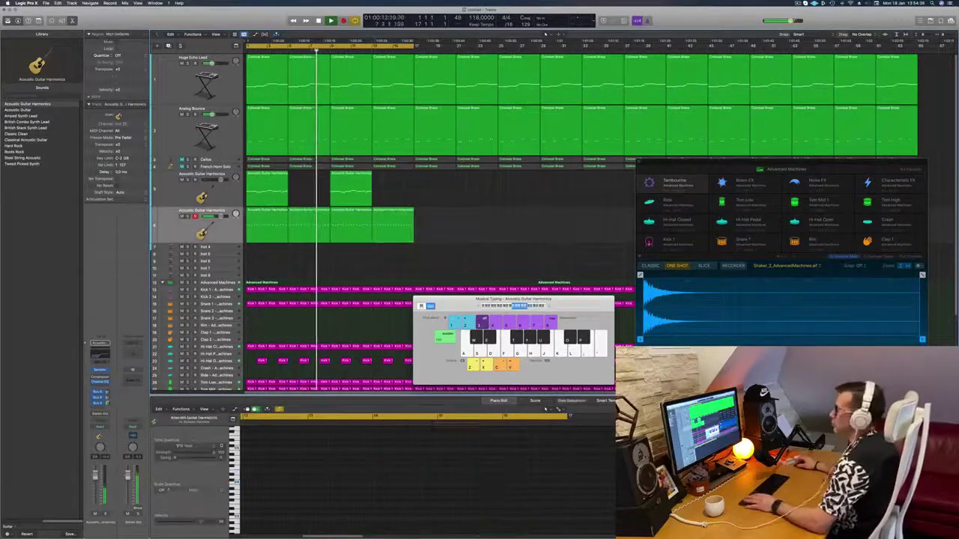
Set the low cut in the second guitar track's Channel EQ to 775 Hz with a Q of 0.25, and close it
left_click(217, 233)
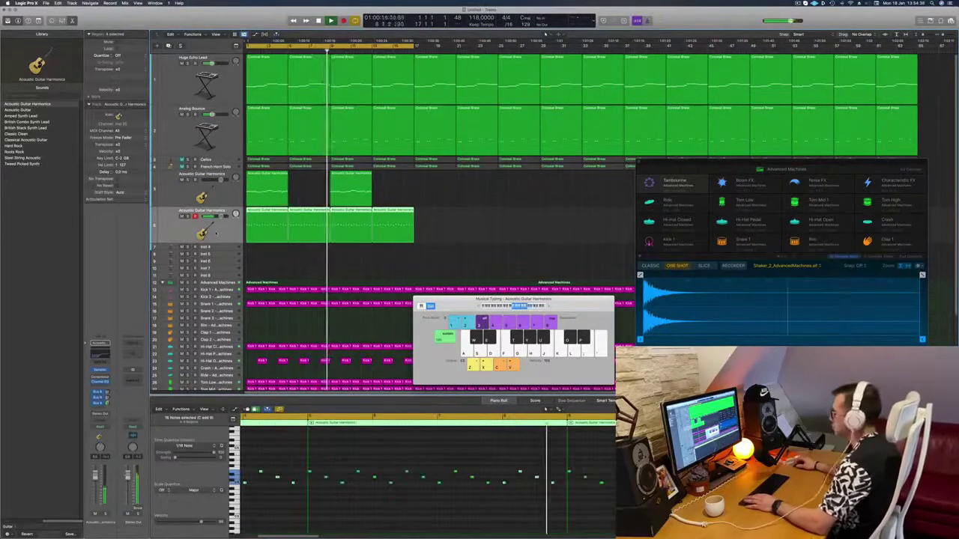
left_click(321, 266)
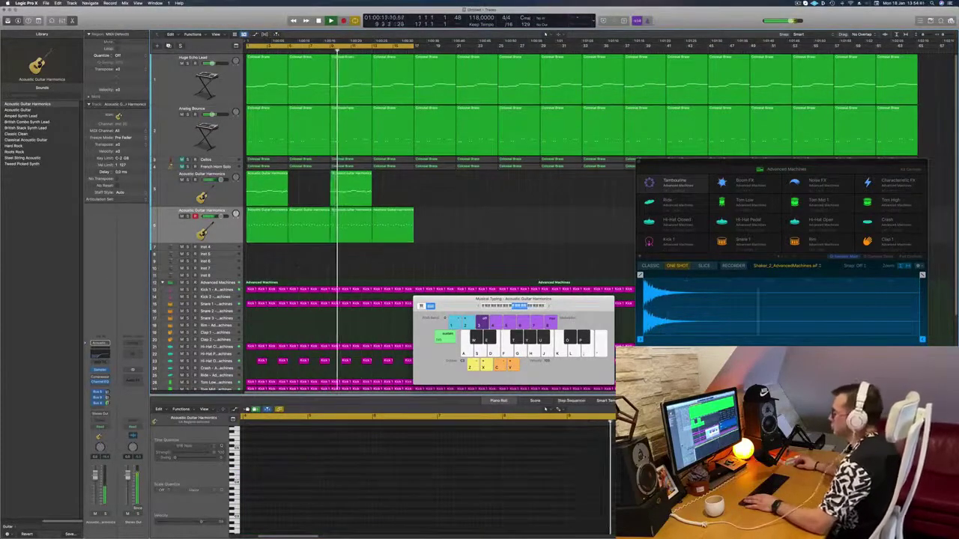
left_click(217, 231)
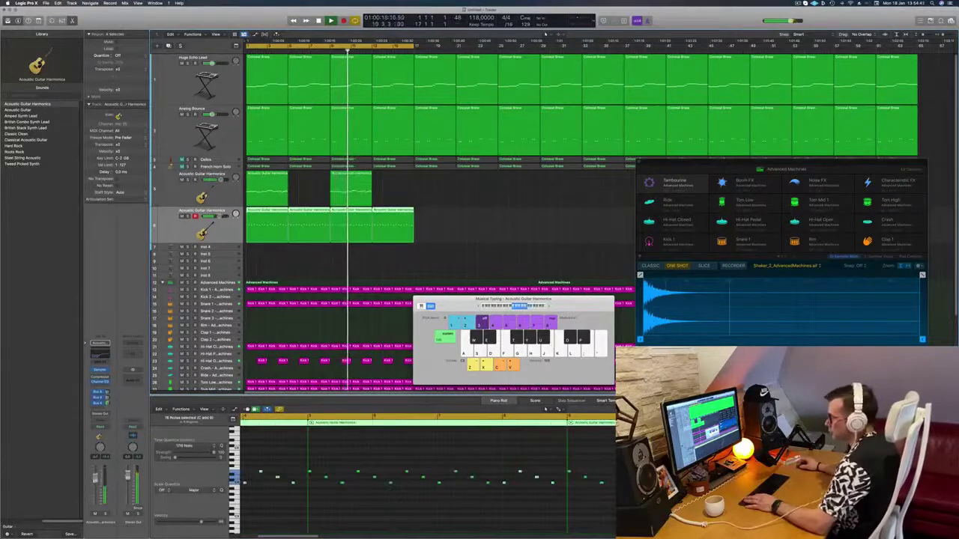
left_click(99, 382)
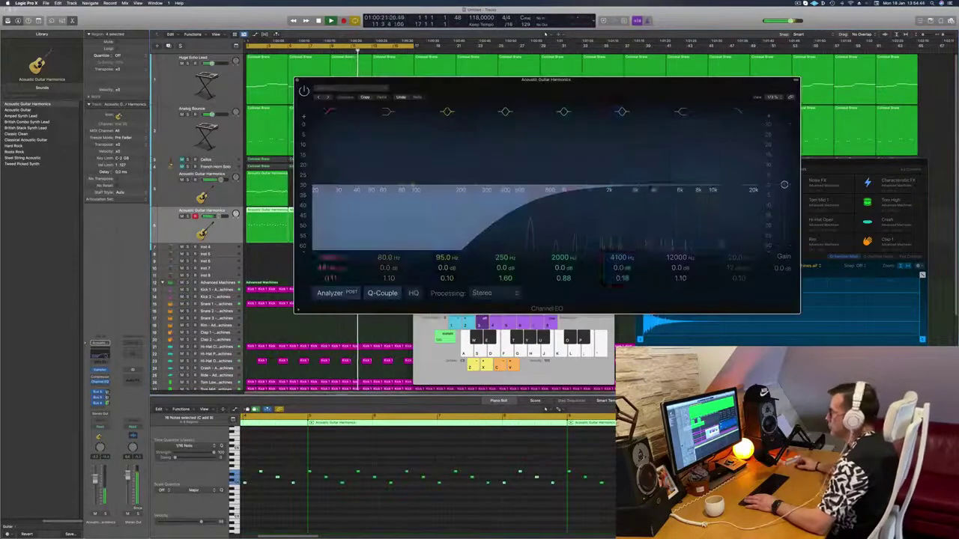
key("Return")
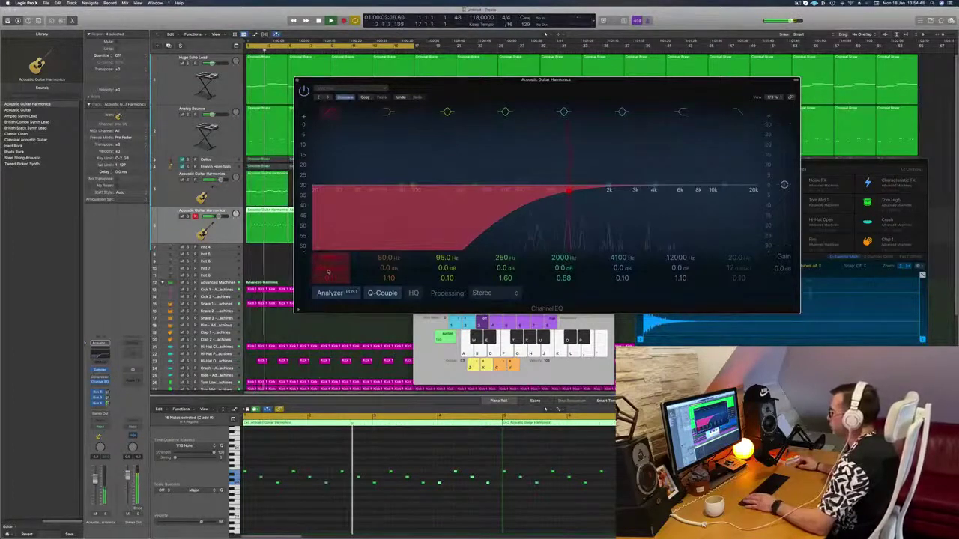
left_click_drag(328, 257, 328, 263)
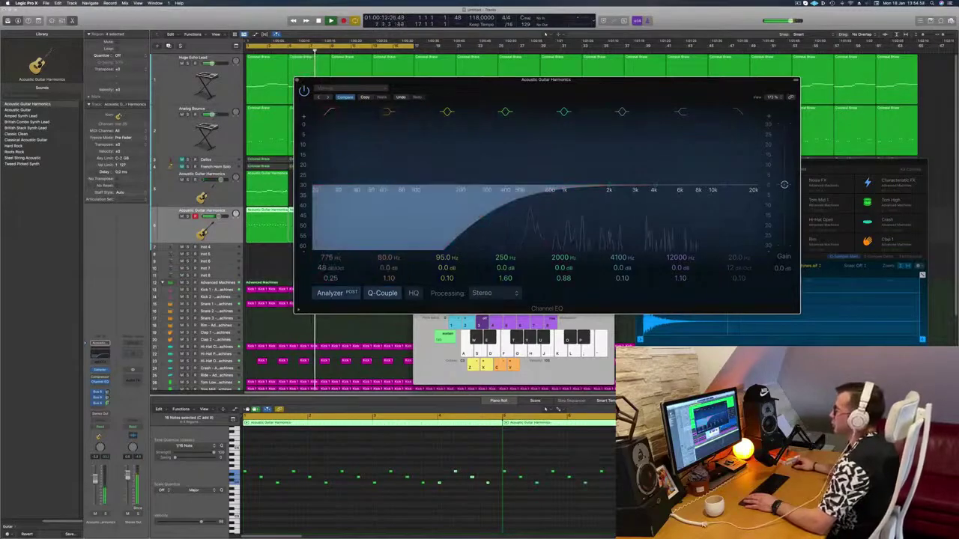
left_click(297, 80)
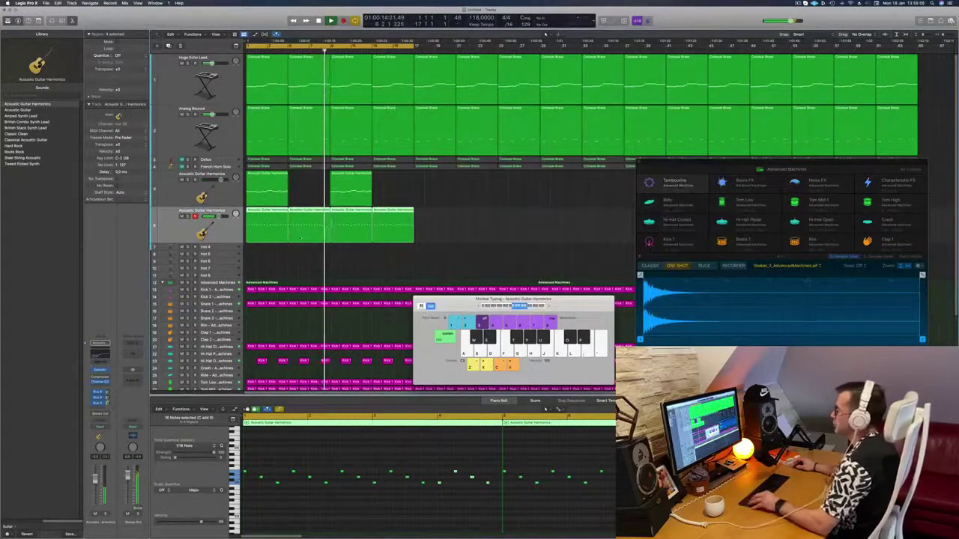
Duplicate the second guitar track and copy the first guitar track's opening region onto the new track
scroll(278, 248, "down", 5)
left_click(278, 249)
key("super+Right")
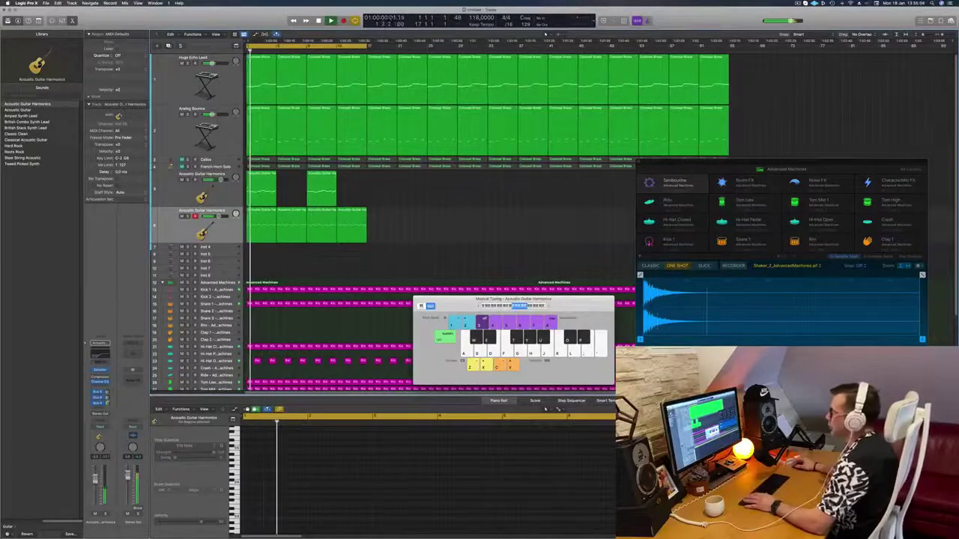
left_click(263, 186)
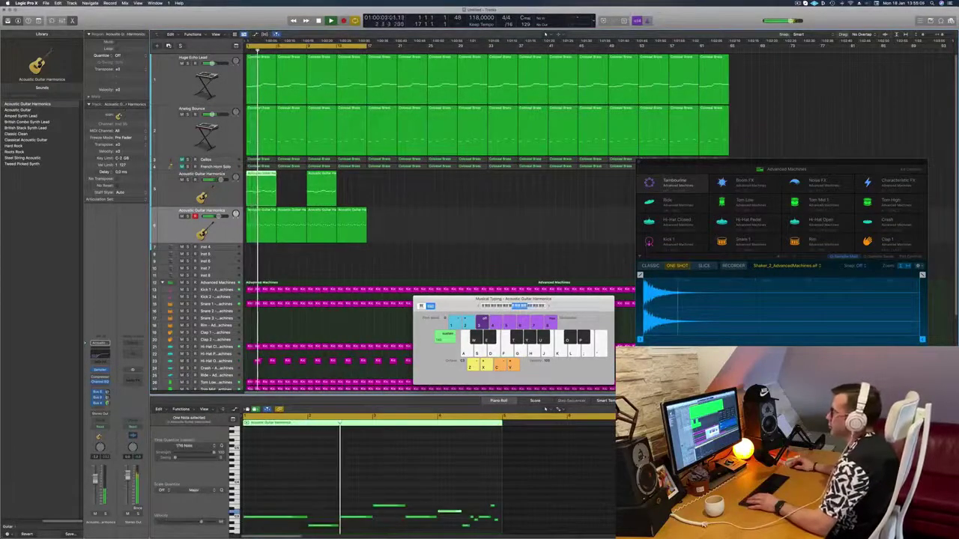
key("super+d")
left_click_drag(260, 185, 258, 261)
Delete all notes except the closing phrase from the copied region, and place the region at bars 5 and 13 of the new track
scroll(316, 487, "down", 3)
key("space")
scroll(315, 486, "down", 2)
left_click_drag(266, 467, 386, 506)
left_click_drag(294, 478, 361, 509)
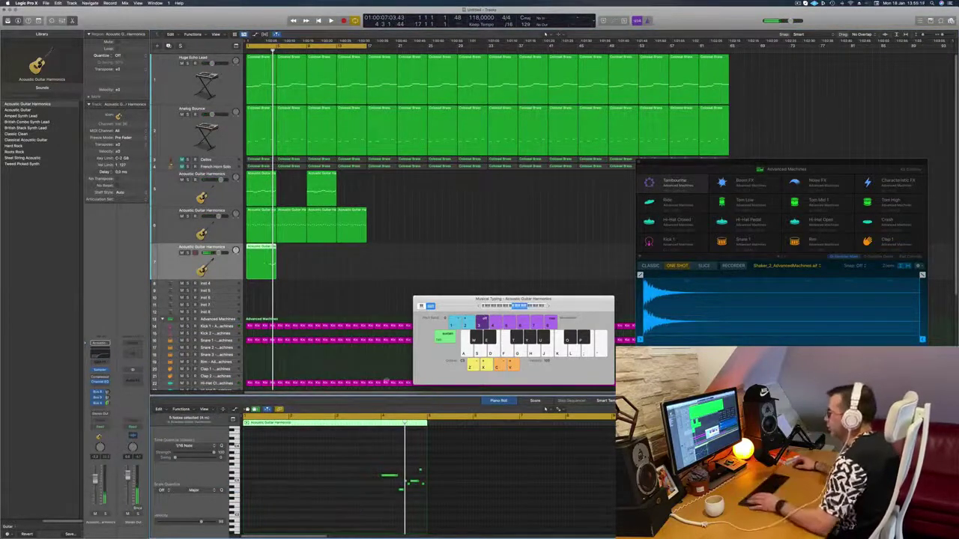
left_click_drag(265, 253, 356, 256)
key("space")
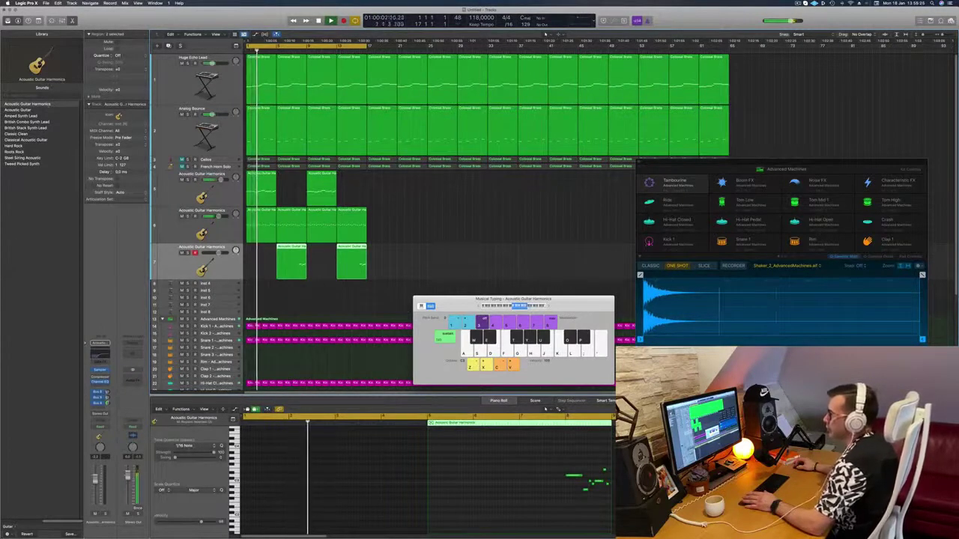
Load the Steel String Acoustic patch on the third guitar track and add a send to Bus 4
left_click(23, 157)
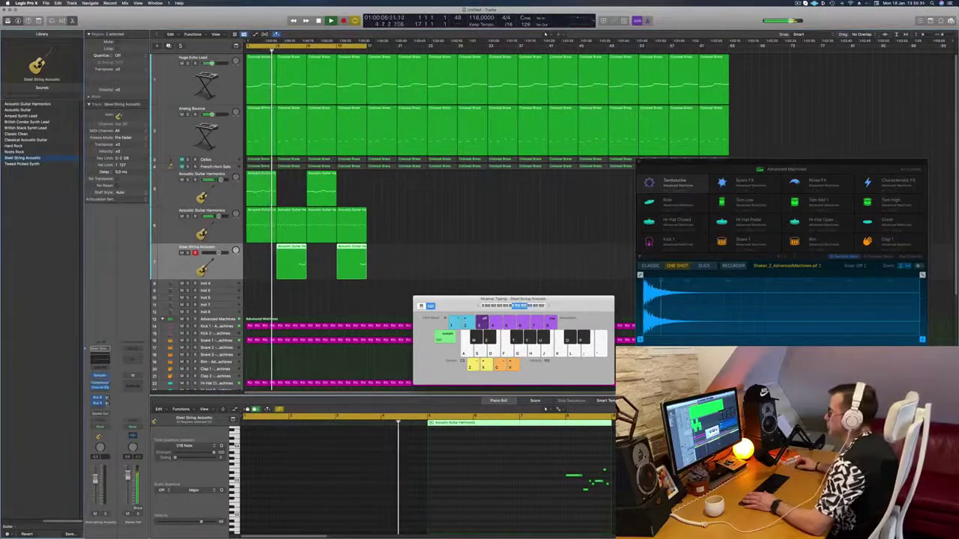
scroll(392, 226, "down", 2)
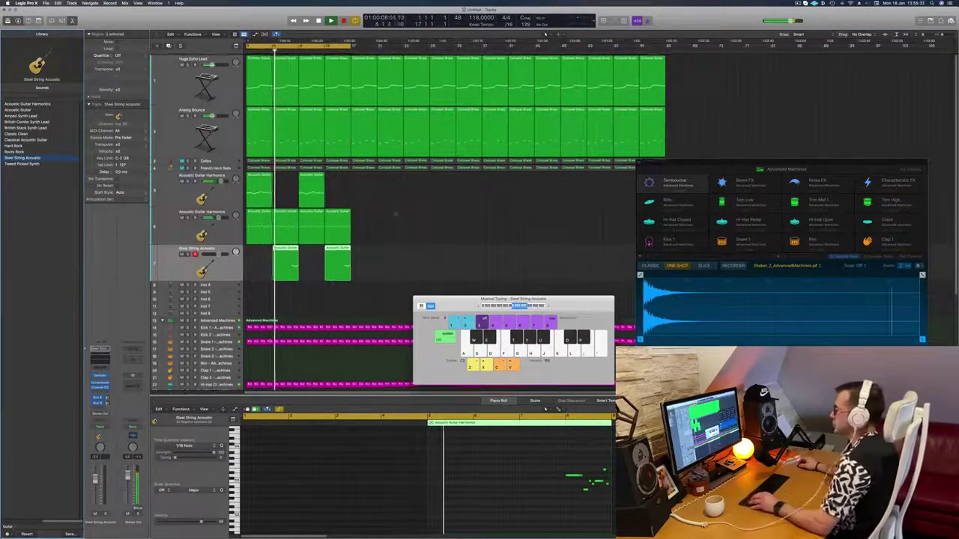
scroll(387, 214, "down", 3)
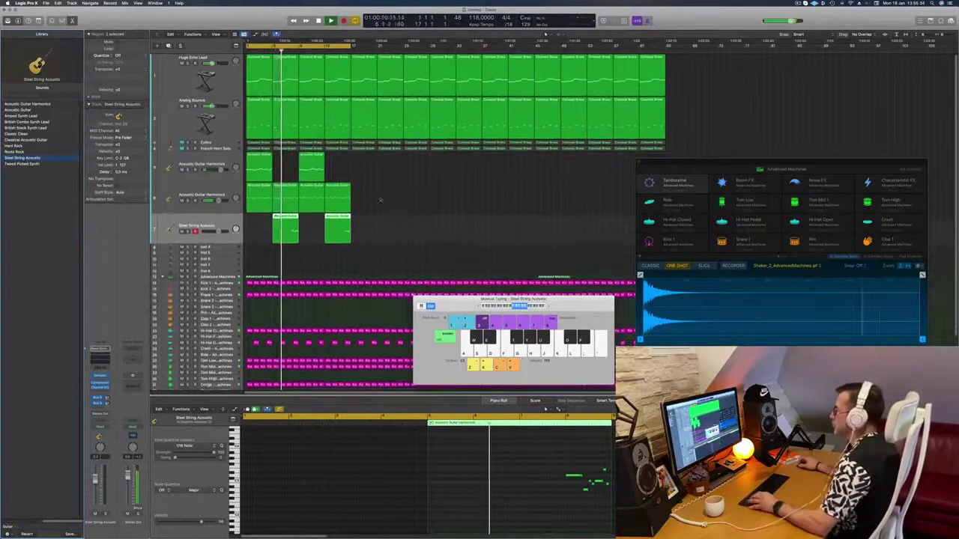
scroll(405, 200, "up", 3)
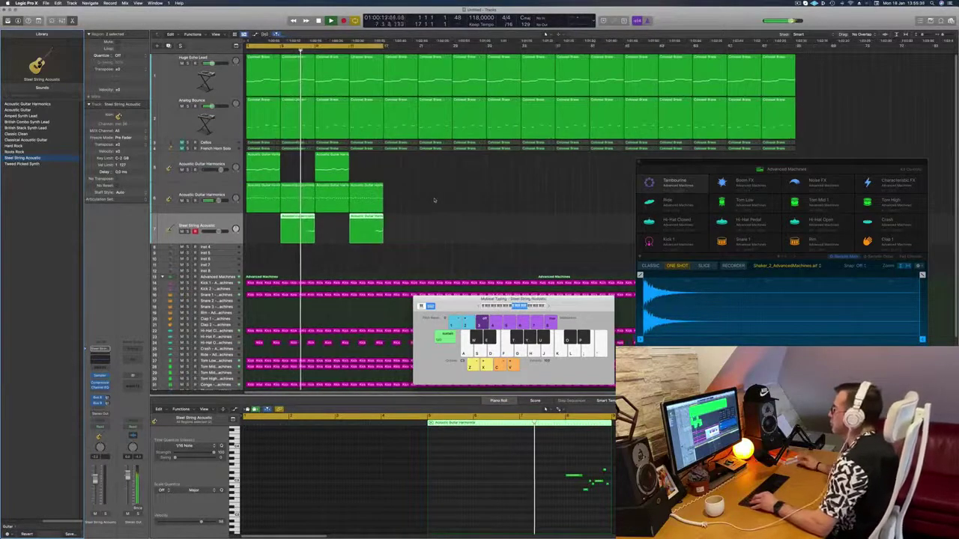
left_click(436, 200)
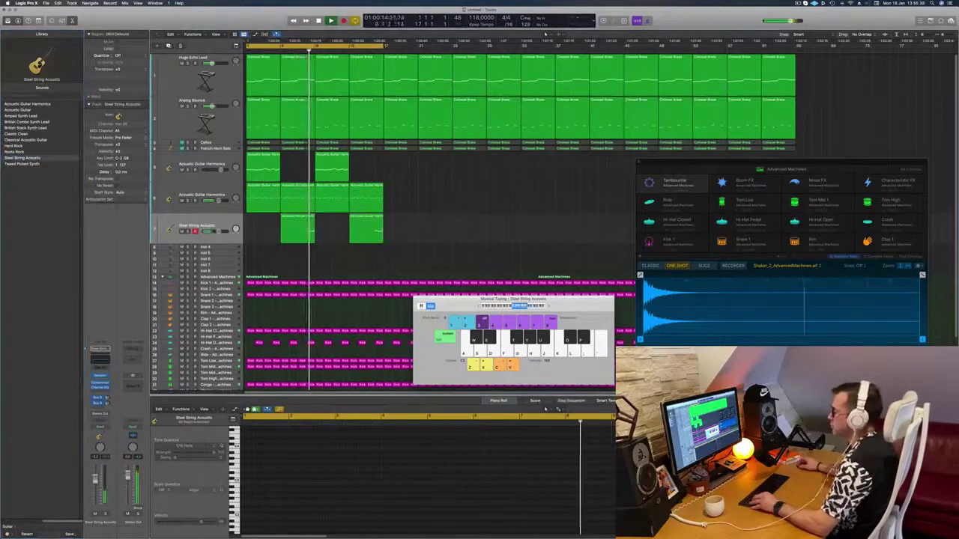
left_click(95, 407)
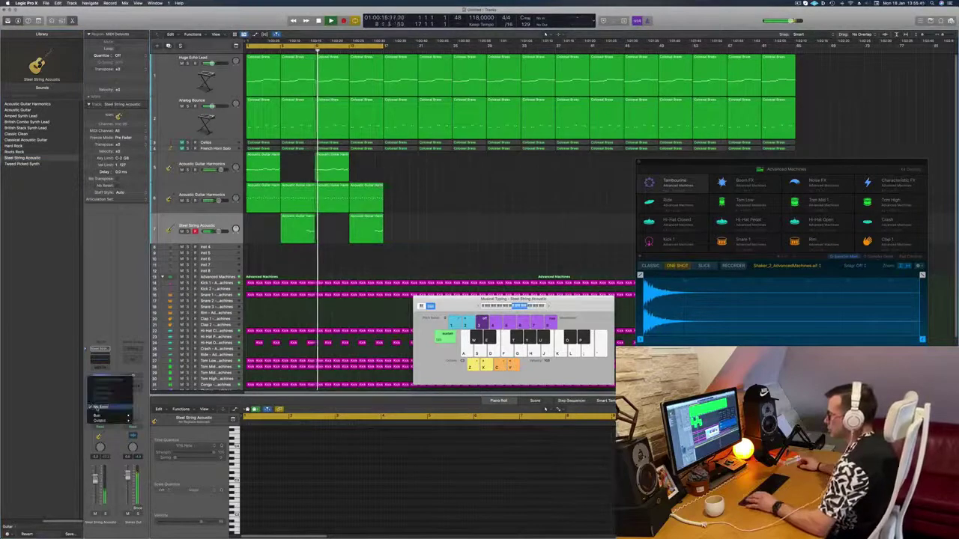
mouse_move(112, 415)
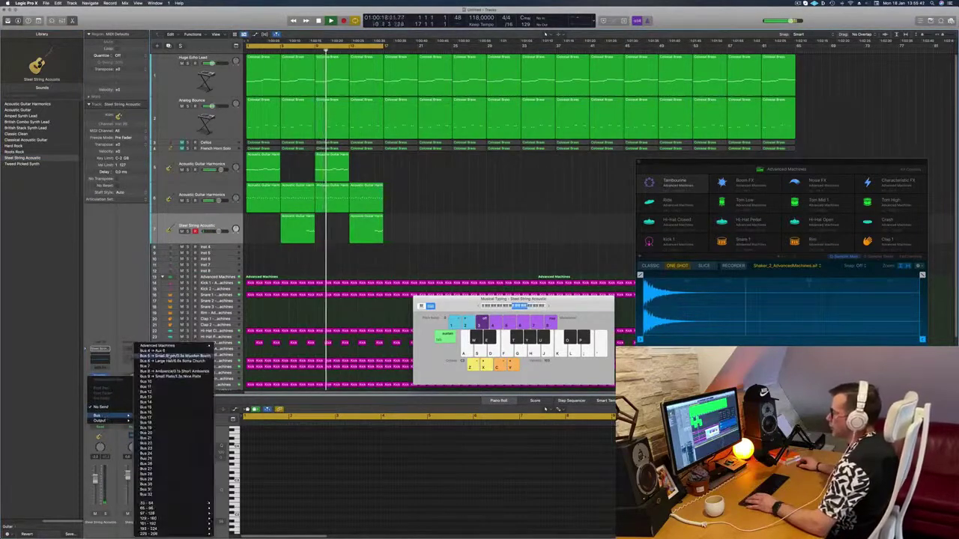
left_click(165, 356)
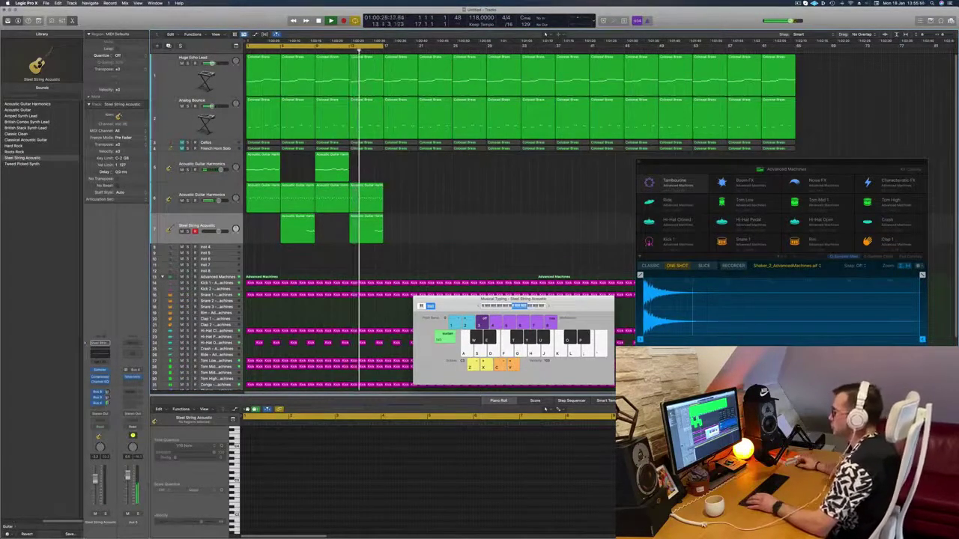
Try the Classic Clean patch on the second guitar track and undo the patch change
left_click(203, 194)
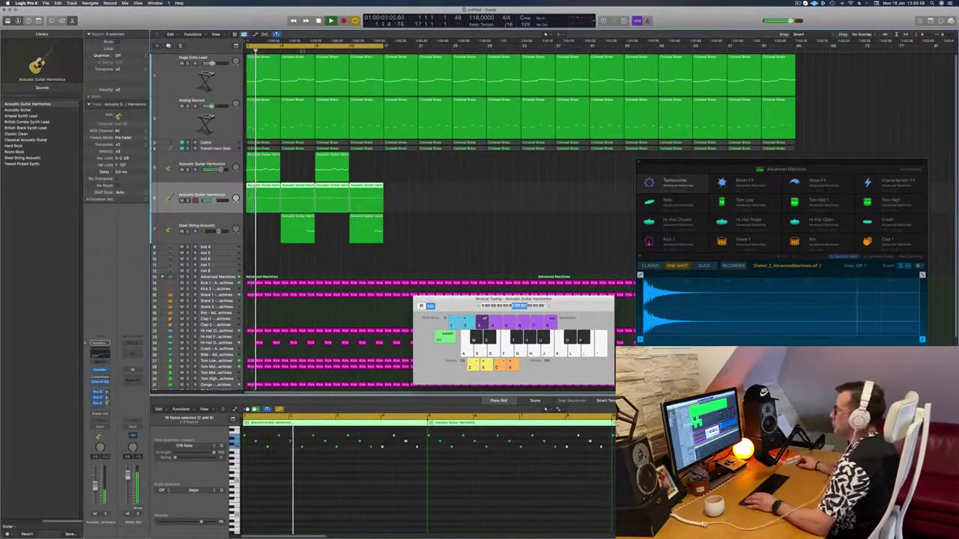
left_click(18, 133)
key("super+z")
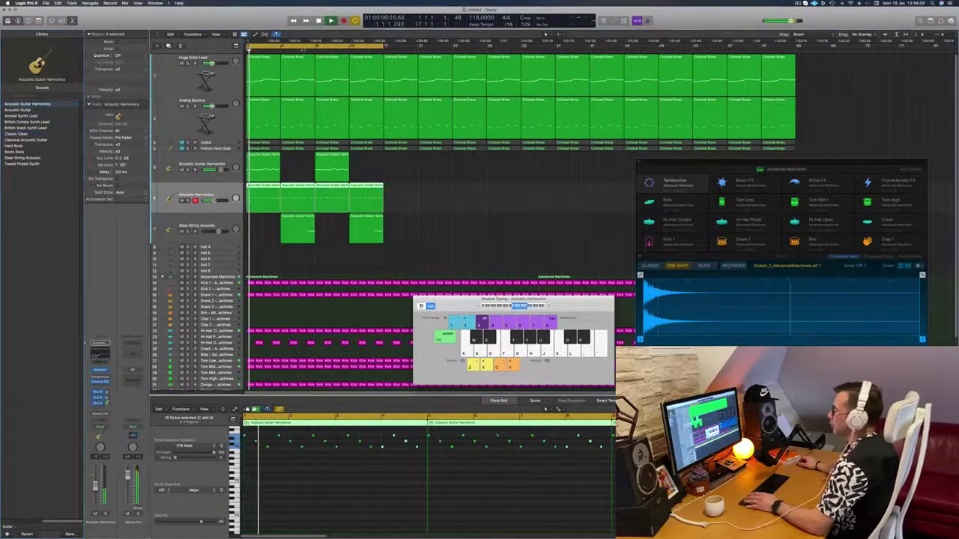
Load the Amped Synth Lead patch on the third guitar track, add a send to Bus 4, and play the song from the start
left_click(223, 222)
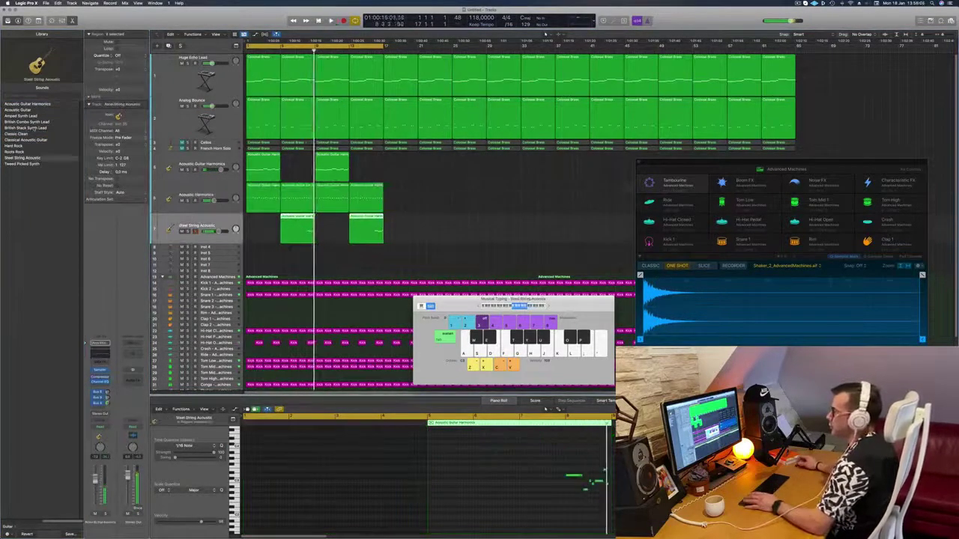
left_click(26, 116)
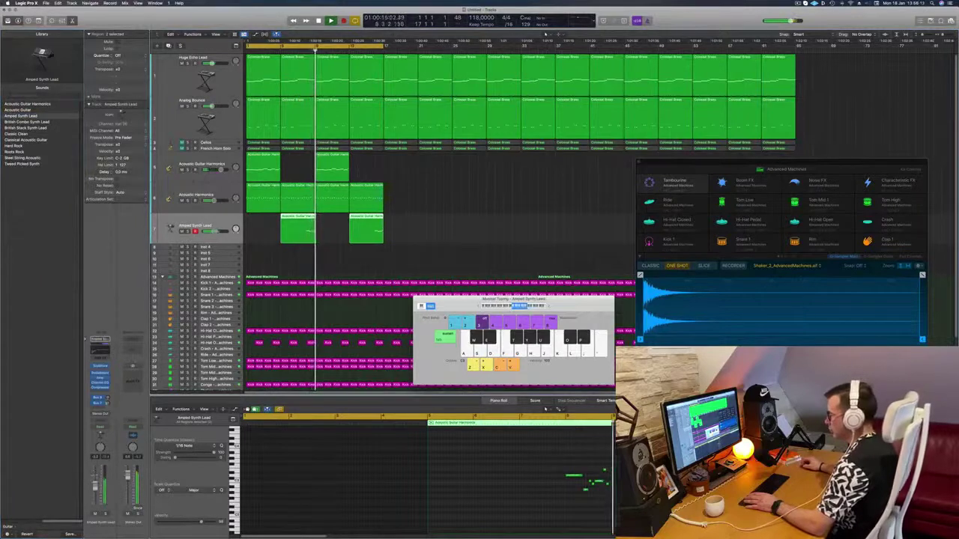
key("space")
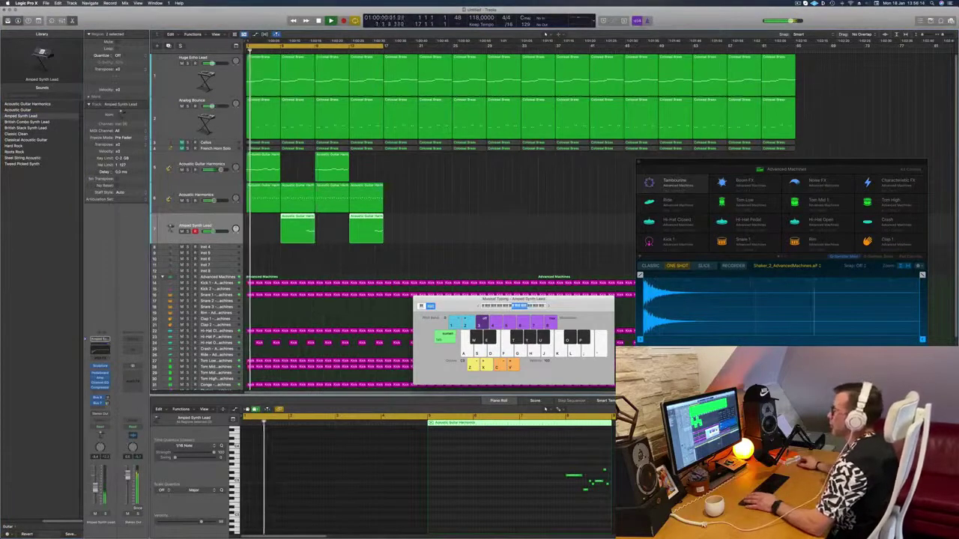
left_click(301, 50)
left_click(279, 260)
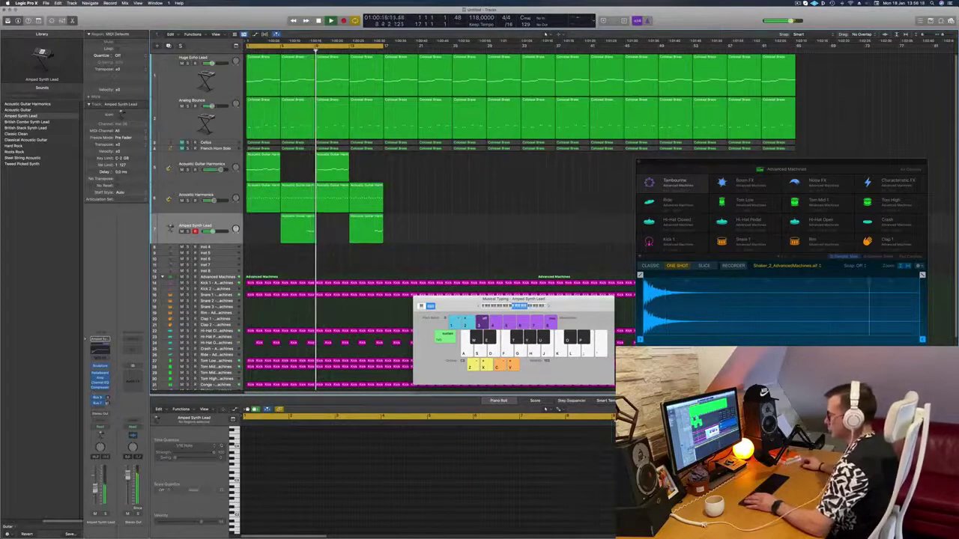
left_click(97, 409)
mouse_move(97, 416)
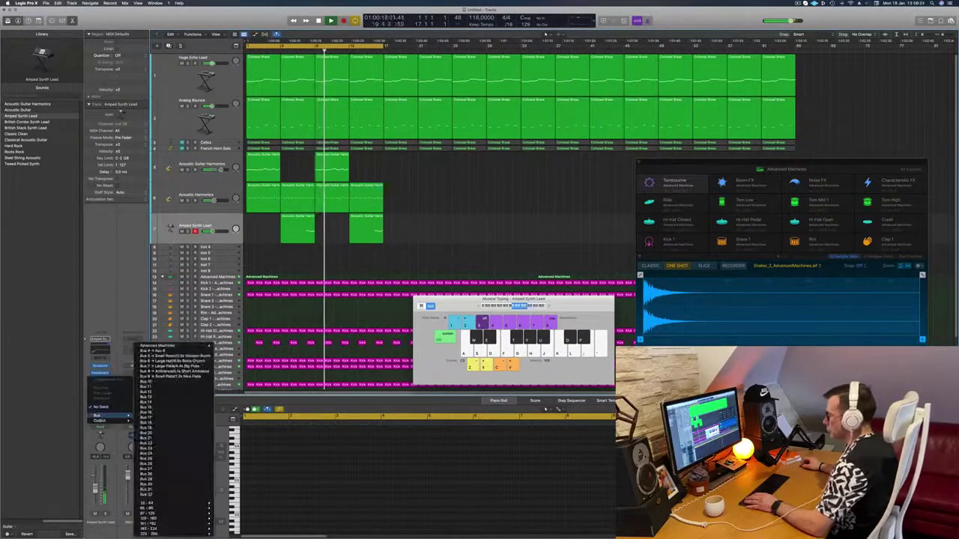
left_click(173, 361)
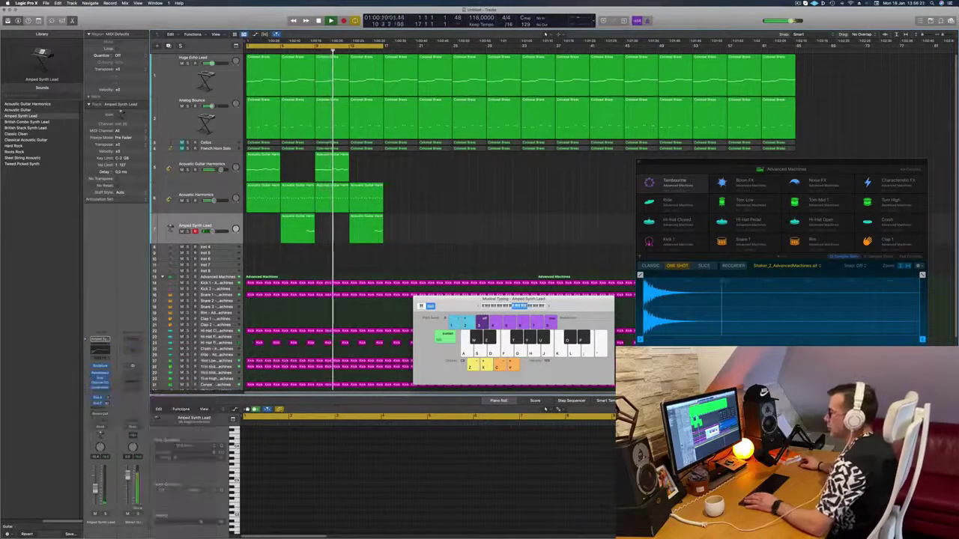
key("Return")
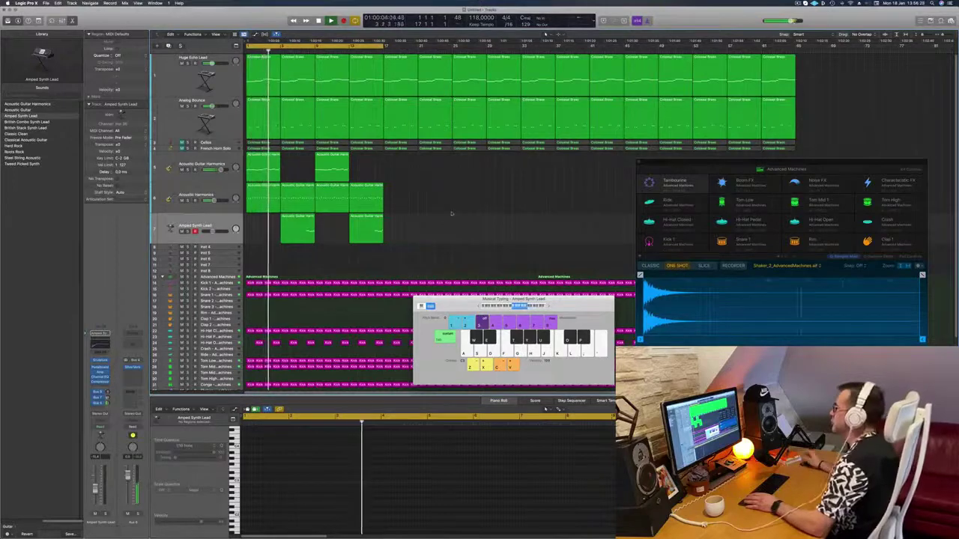
key("super+Left")
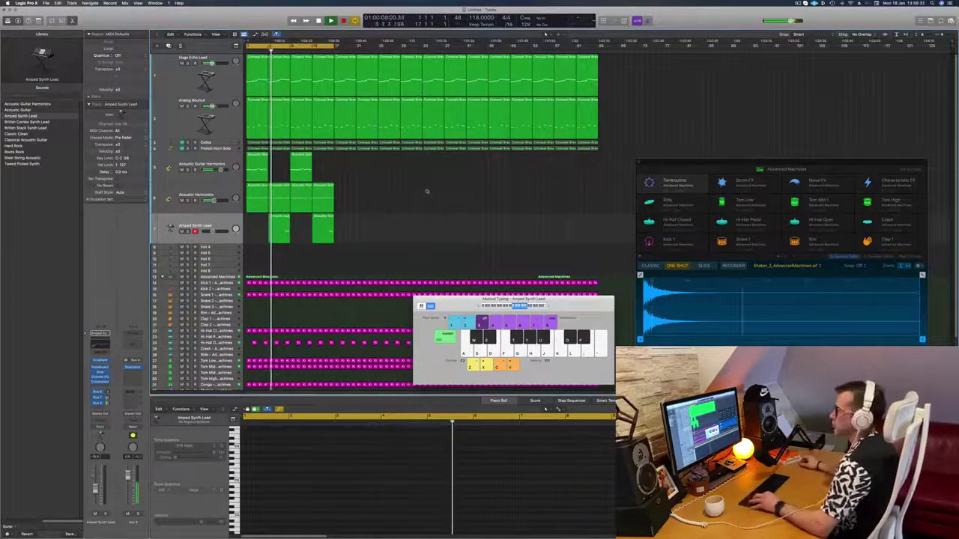
key("super+Right")
scroll(441, 192, "up", 4)
scroll(452, 193, "down", 2)
scroll(452, 193, "up", 2)
key("super+Right")
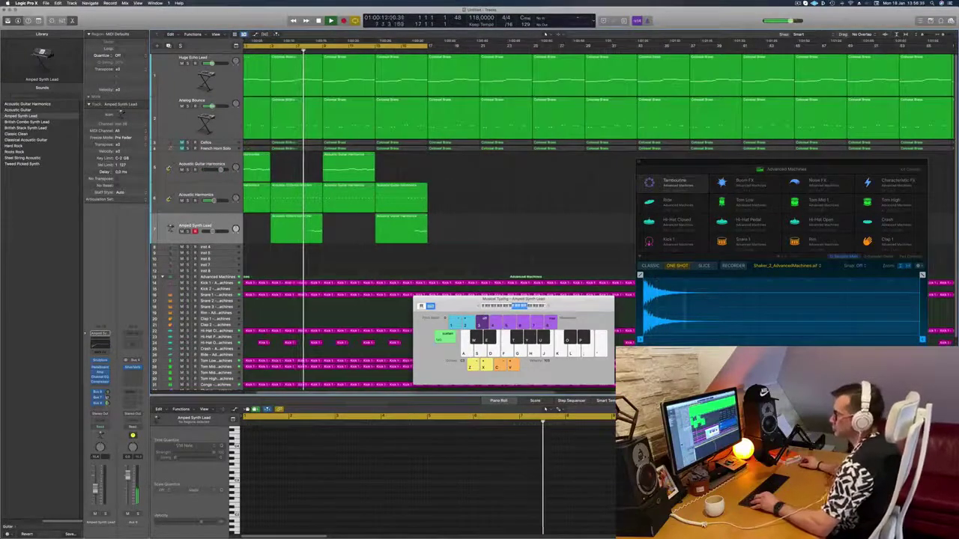
Switch the third guitar track to the Classical Acoustic Guitar patch and add a send to Bus 4
left_click(196, 226)
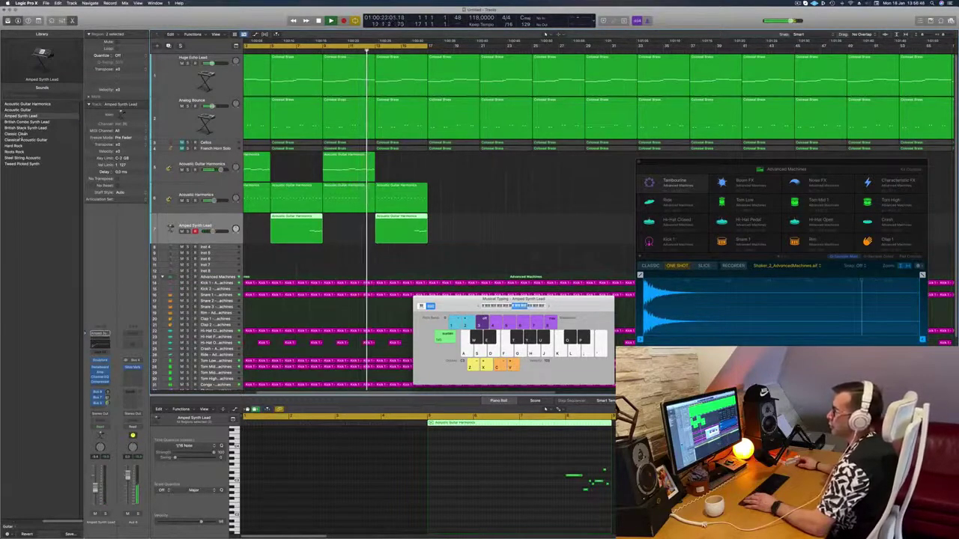
left_click(21, 135)
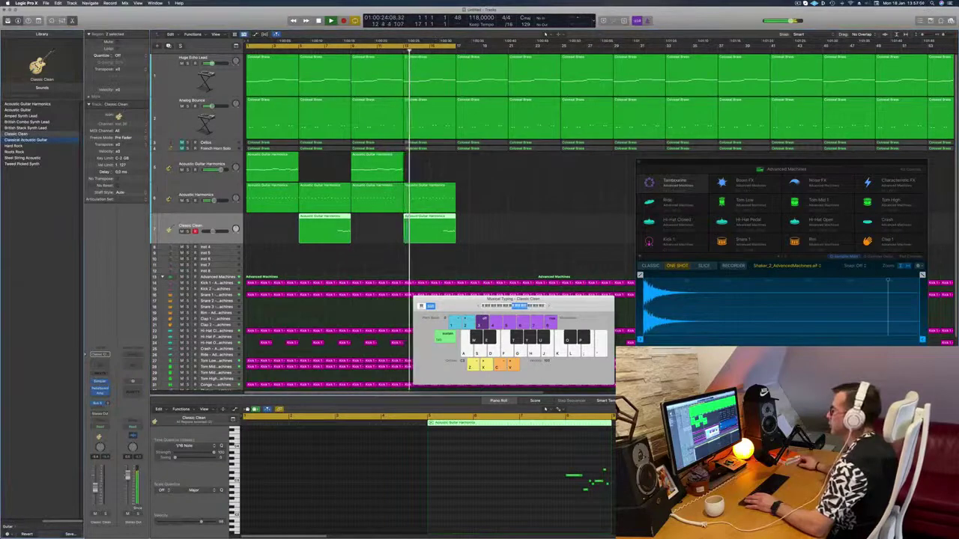
left_click(330, 50)
left_click(99, 406)
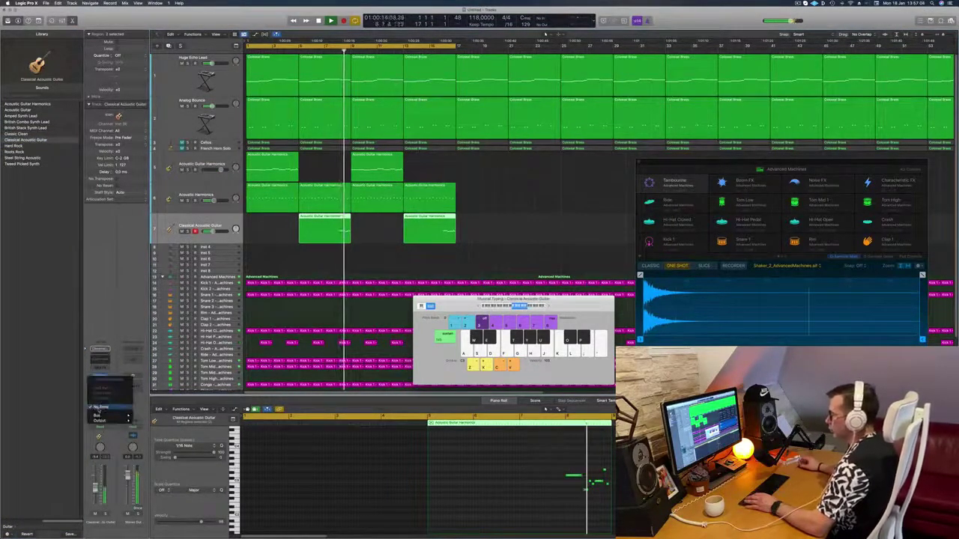
mouse_move(97, 416)
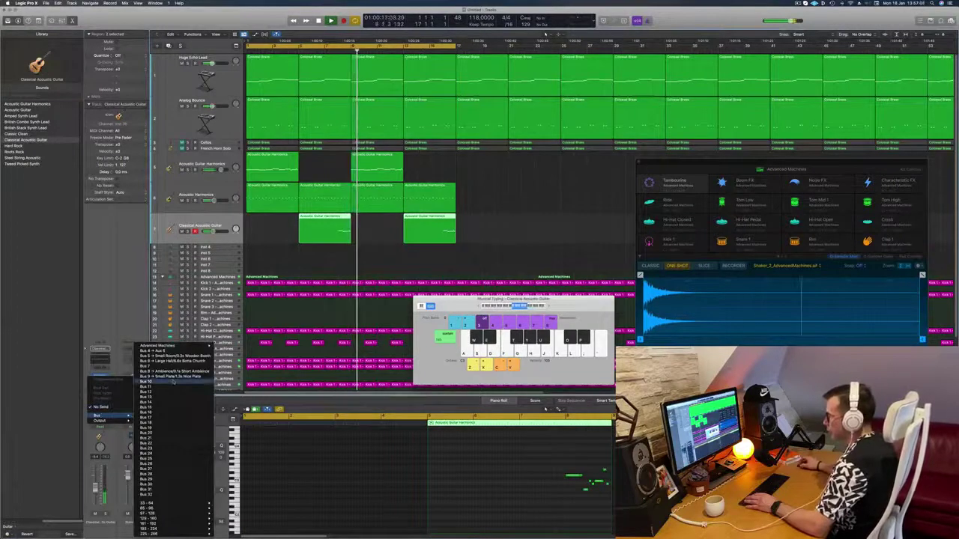
left_click(173, 354)
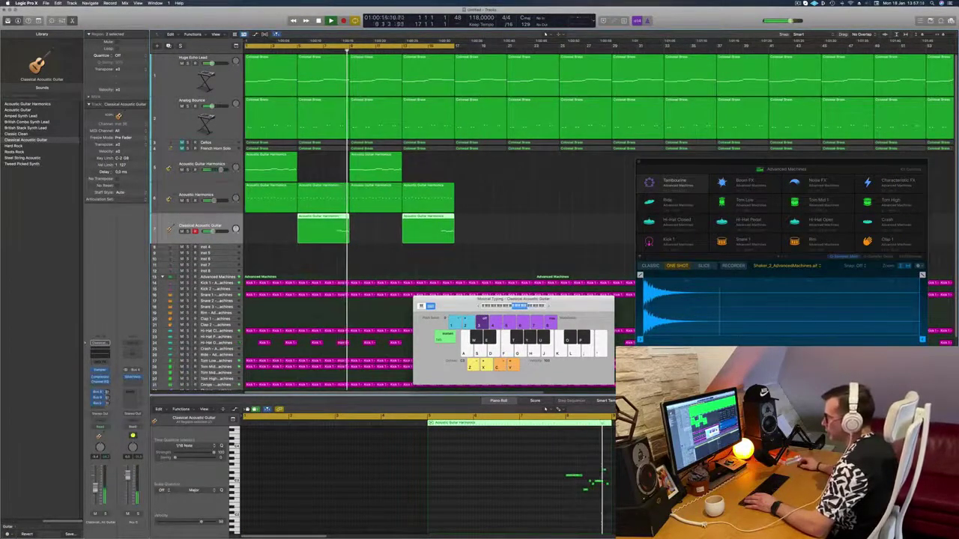
Play the song from the start and zoom the arrangement out until all regions of the song fit in view
key("Return")
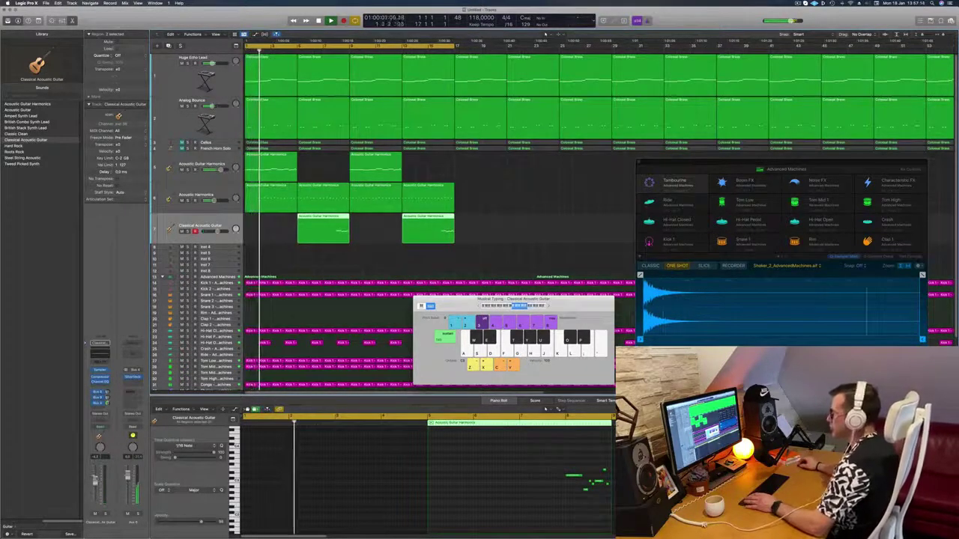
left_click(258, 258)
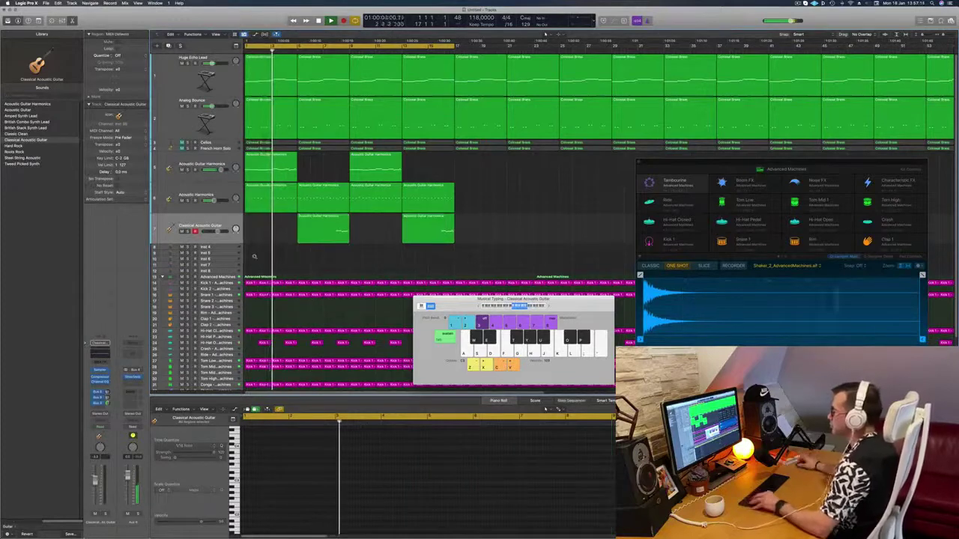
key("super+Left")
key("super+Left")
key("super+Left")
key("super+Left")
key("super+Left")
key("super+Left")
key("super+Up")
key("super+Up")
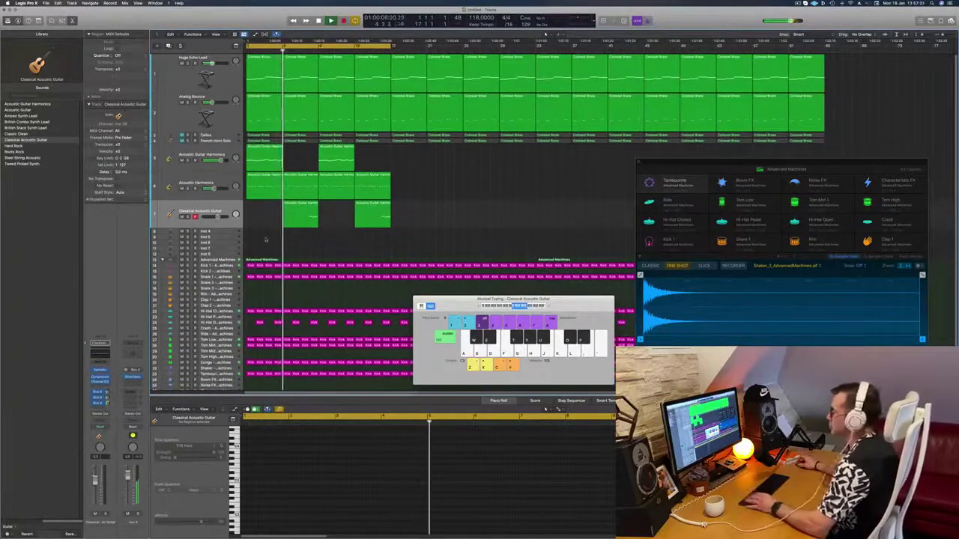
key("super+Up")
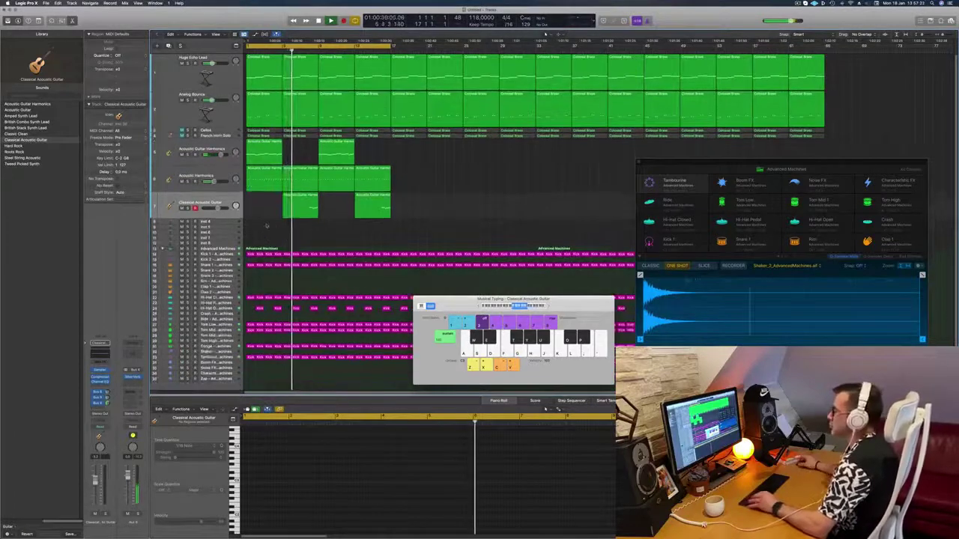
Select the Acoustic Harmonics and Classical Acoustic Guitar tracks in turn, rewind, and replay the song from the start to judge the guitar parts
left_click(196, 180)
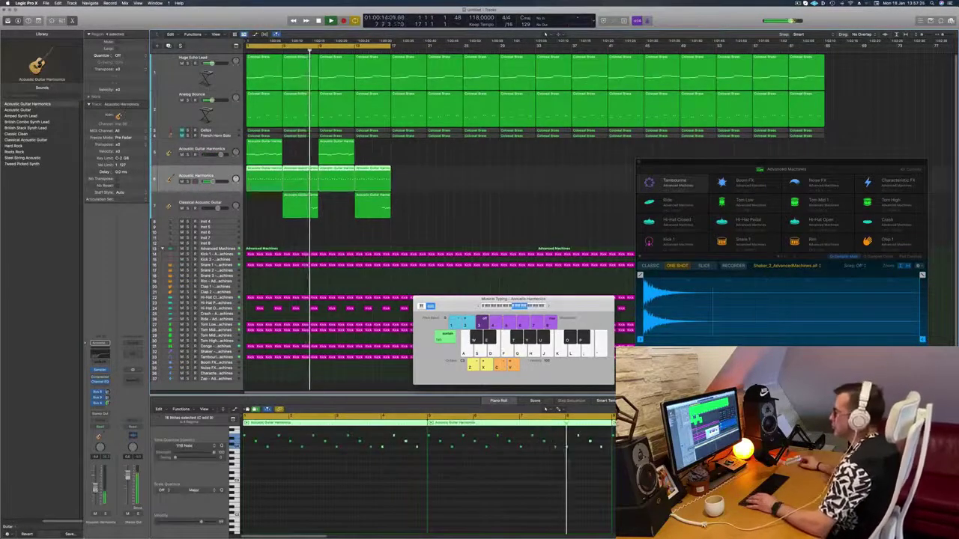
left_click(439, 185)
key("Down")
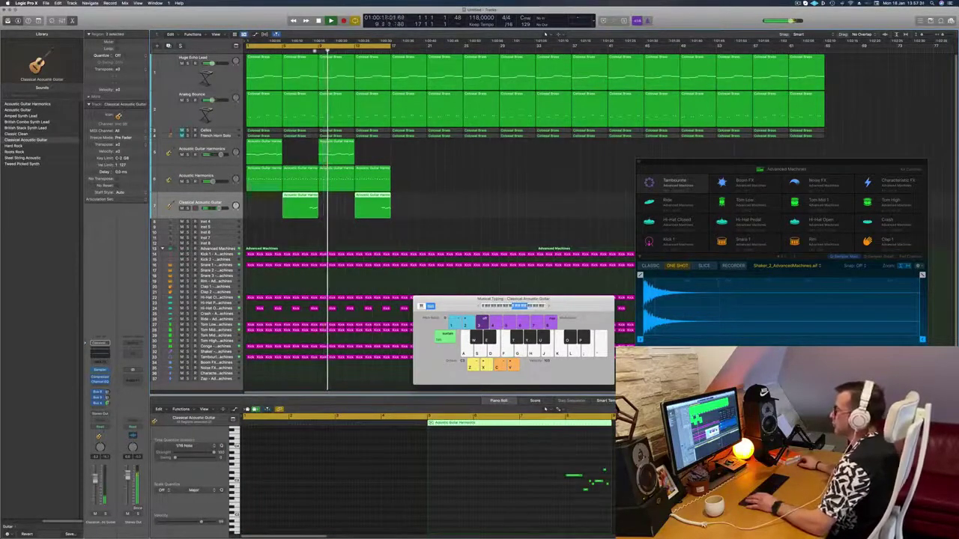
key("comma")
key("comma")
key("comma")
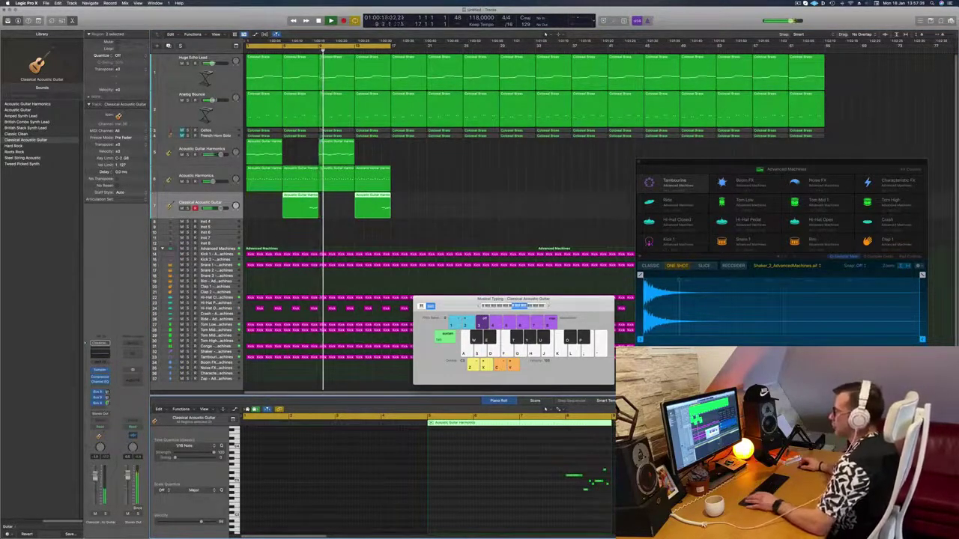
key("Return")
left_click(268, 224)
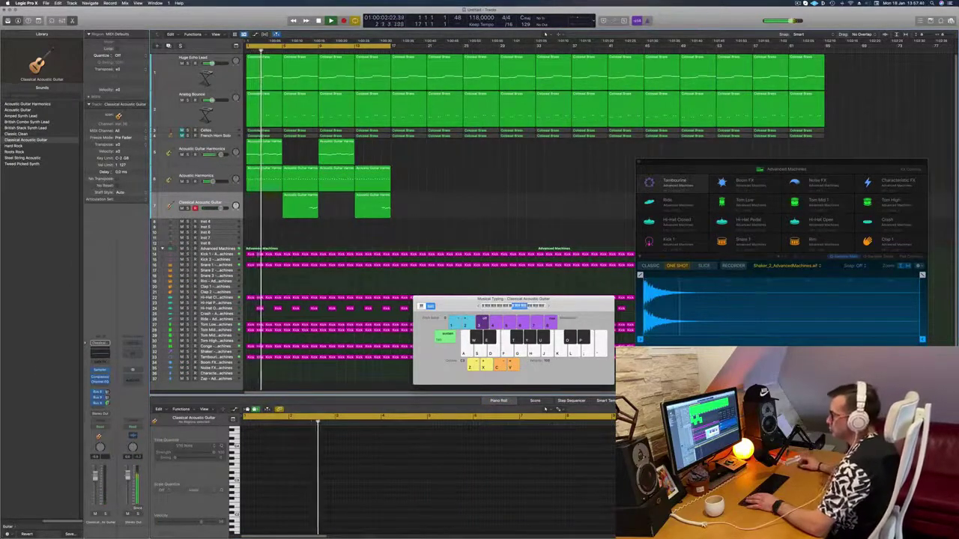
Add a send to Bus 7 on the Classical Acoustic Guitar track and insert a stereo Tape Delay on the bus's aux channel
left_click(99, 409)
mouse_move(112, 415)
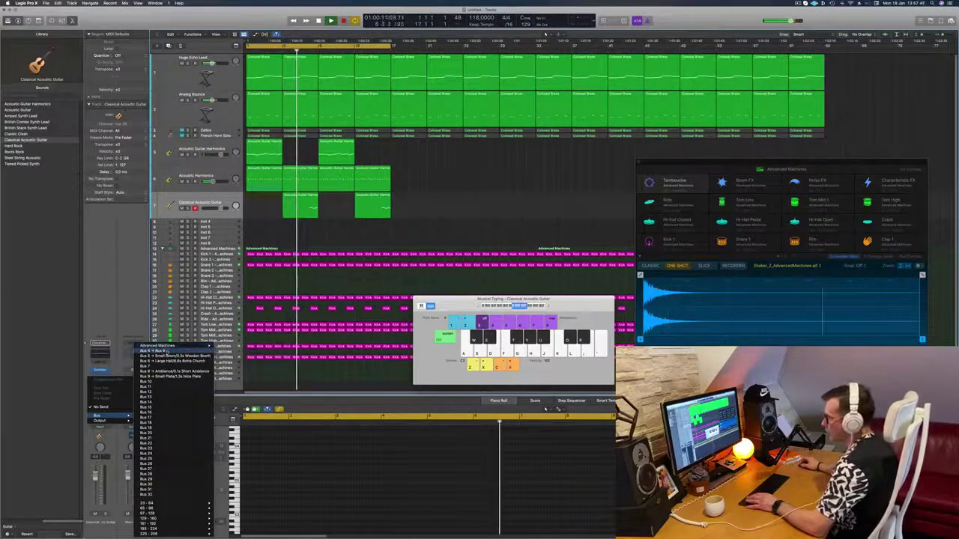
left_click(172, 372)
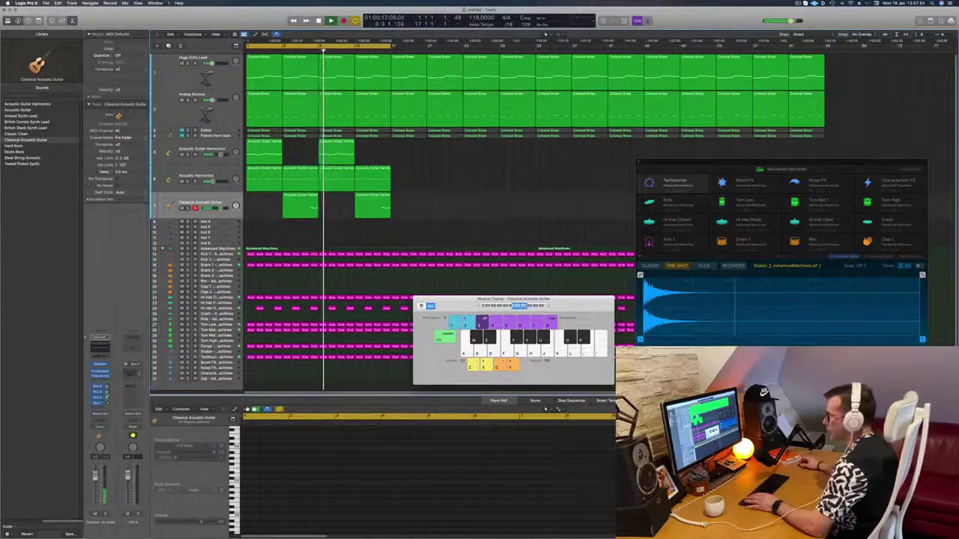
left_click(135, 372)
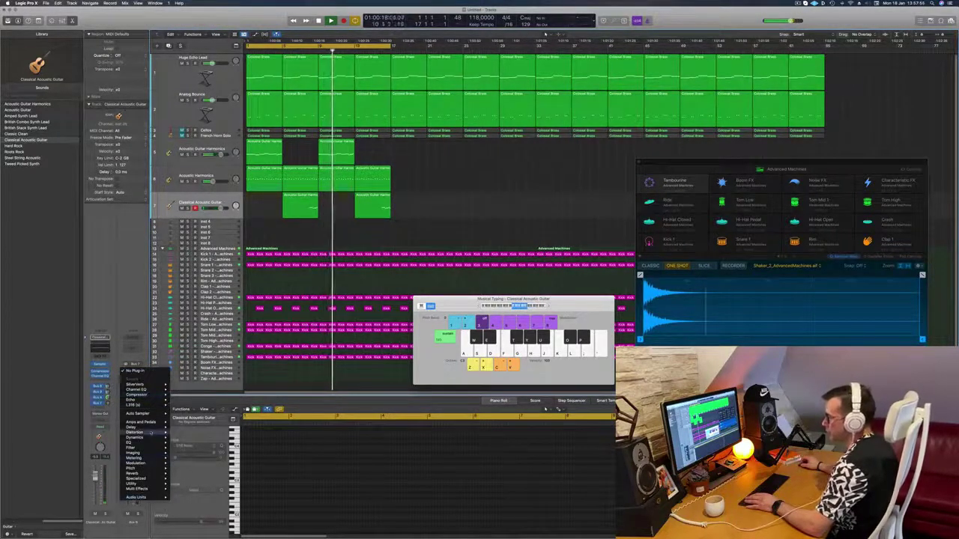
mouse_move(147, 427)
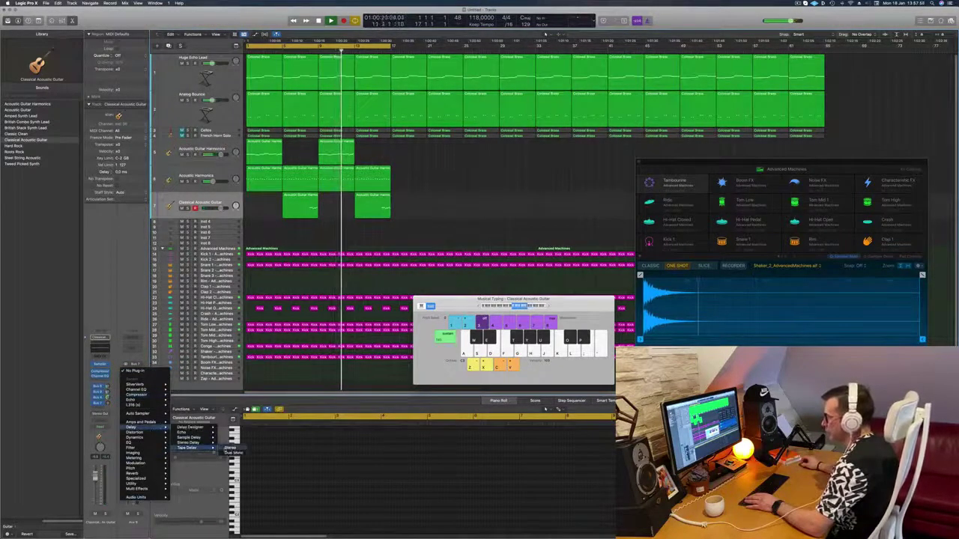
left_click(229, 448)
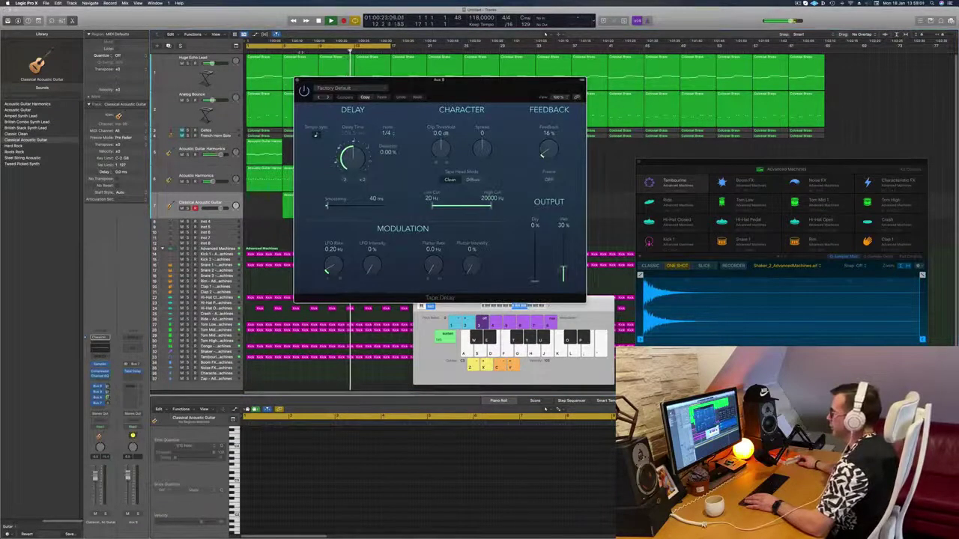
Set the Tape Delay's wet output to 100% and its feedback to 49%, and close the plug-in window
left_click_drag(564, 270, 563, 234)
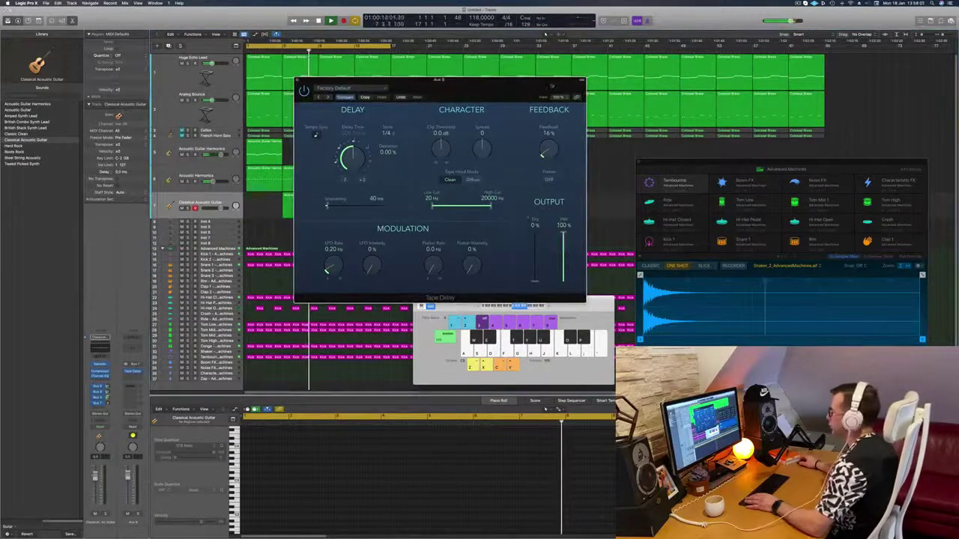
left_click_drag(485, 88, 796, 118)
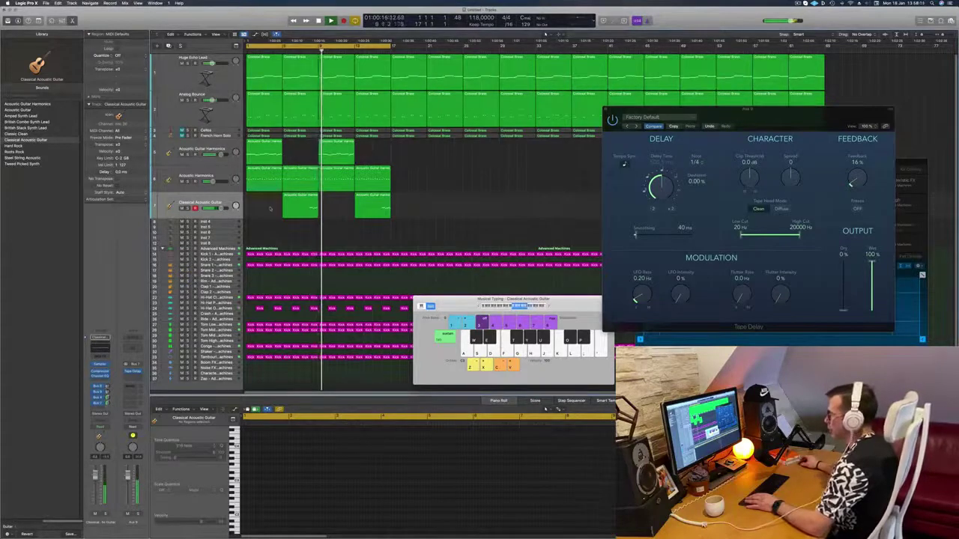
left_click_drag(800, 121, 586, 185)
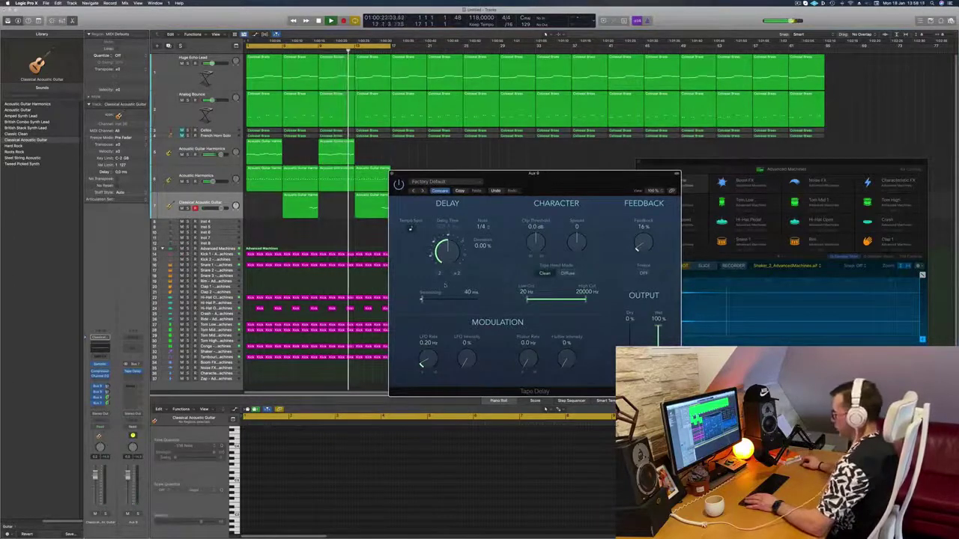
left_click_drag(642, 243, 643, 227)
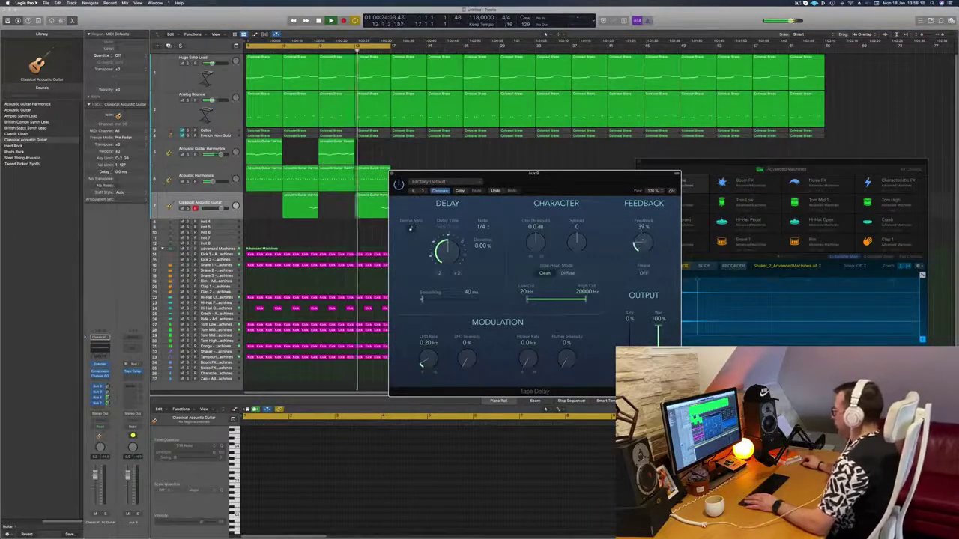
left_click_drag(520, 198, 571, 204)
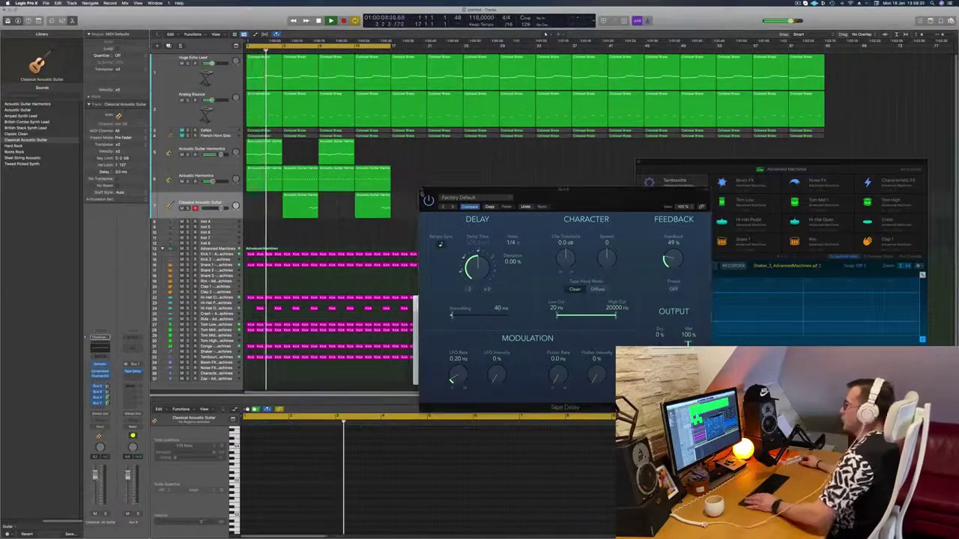
left_click(421, 193)
Unmute the Cellos track and open its Channel EQ with the analyzer turned on while the song plays
key("super+Left")
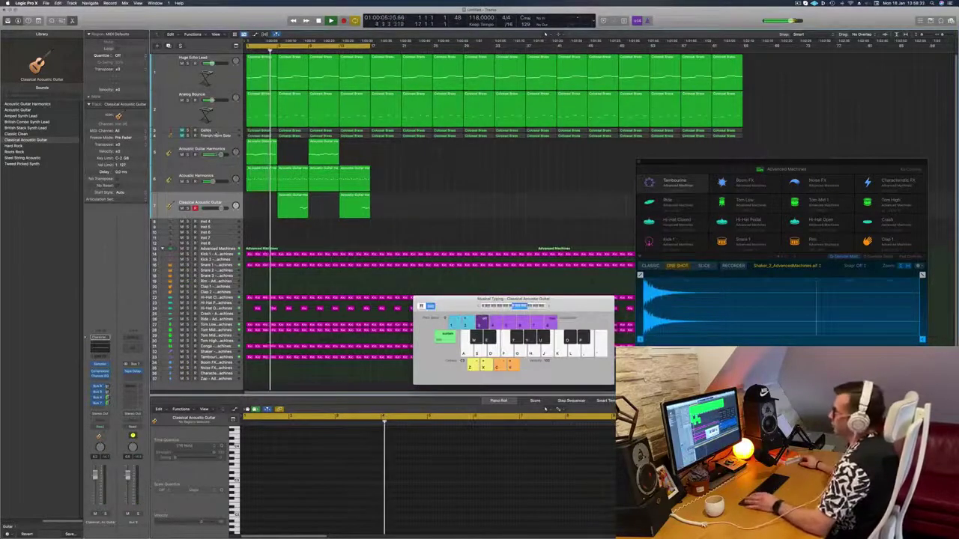
left_click(217, 131)
key("Return")
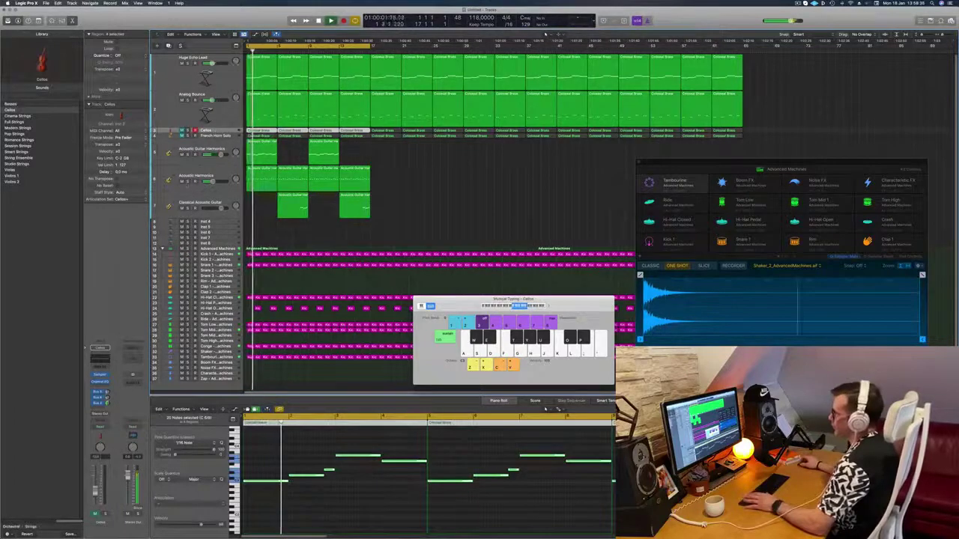
left_click(188, 182)
left_click(187, 181)
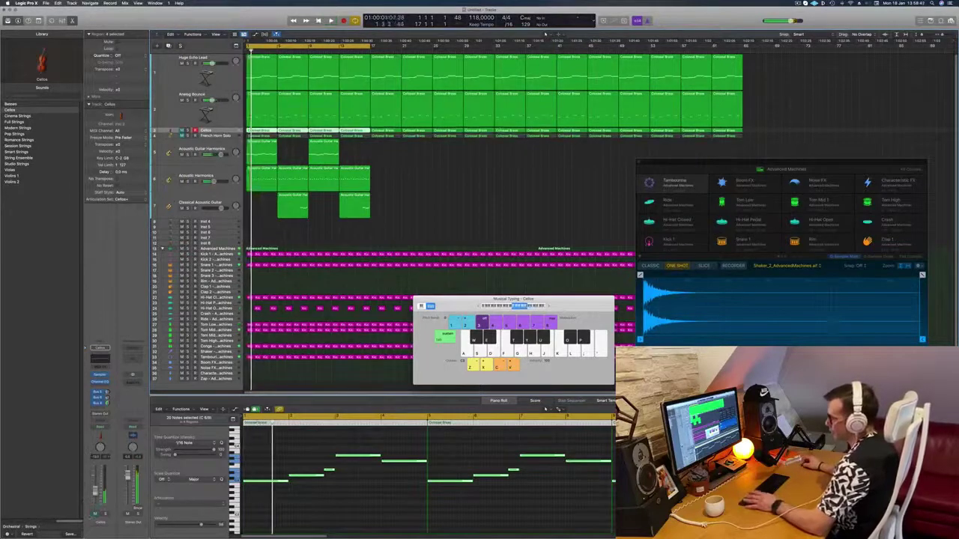
left_click(99, 358)
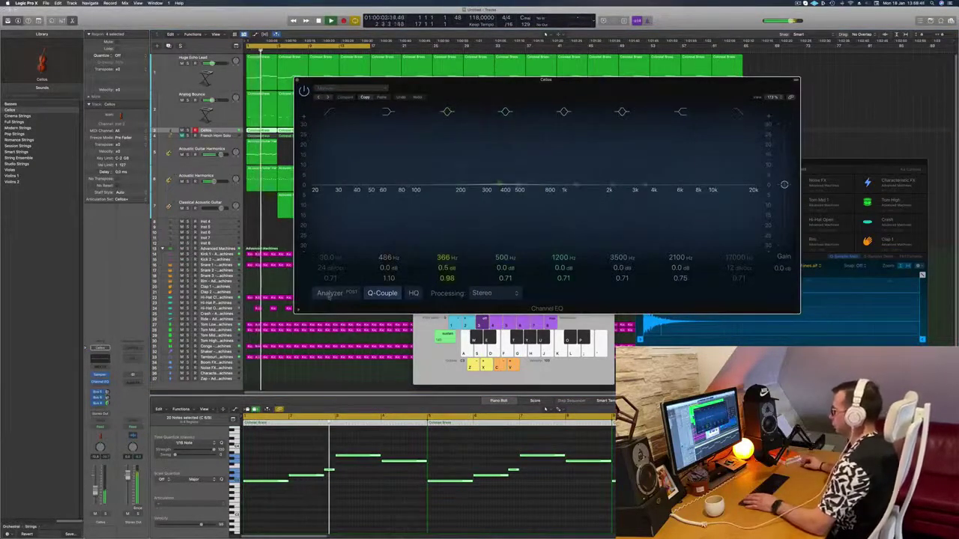
left_click(328, 293)
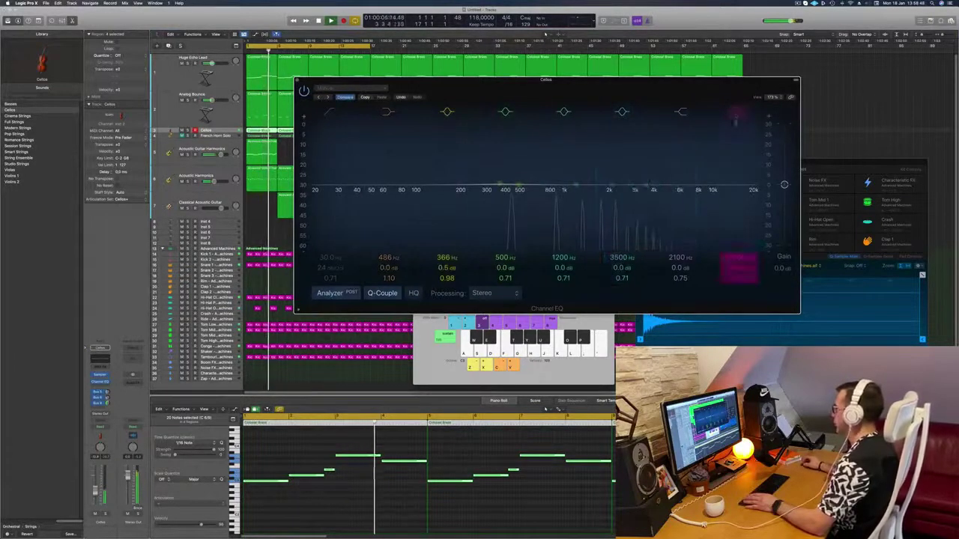
Try a high cut at 1350 Hz on the Cellos EQ, switch it off, and set the high shelf to 2280 Hz with 0.6 dB gain
left_click_drag(624, 176, 555, 174)
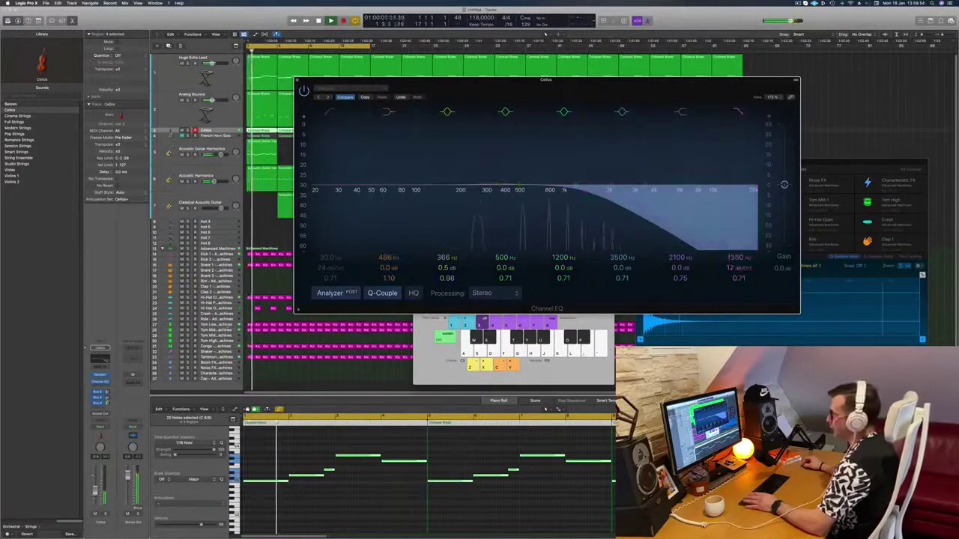
left_click(738, 112)
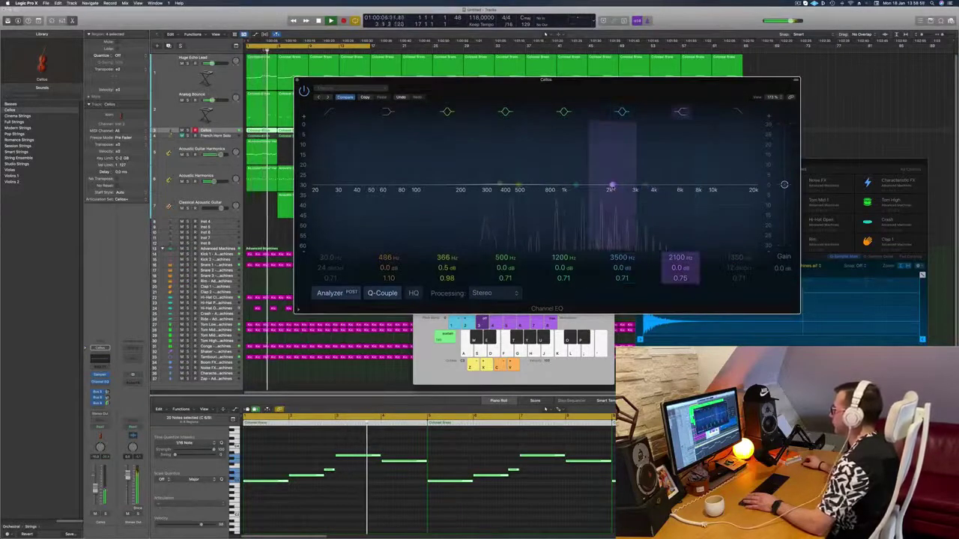
left_click_drag(611, 186, 616, 184)
key("Return")
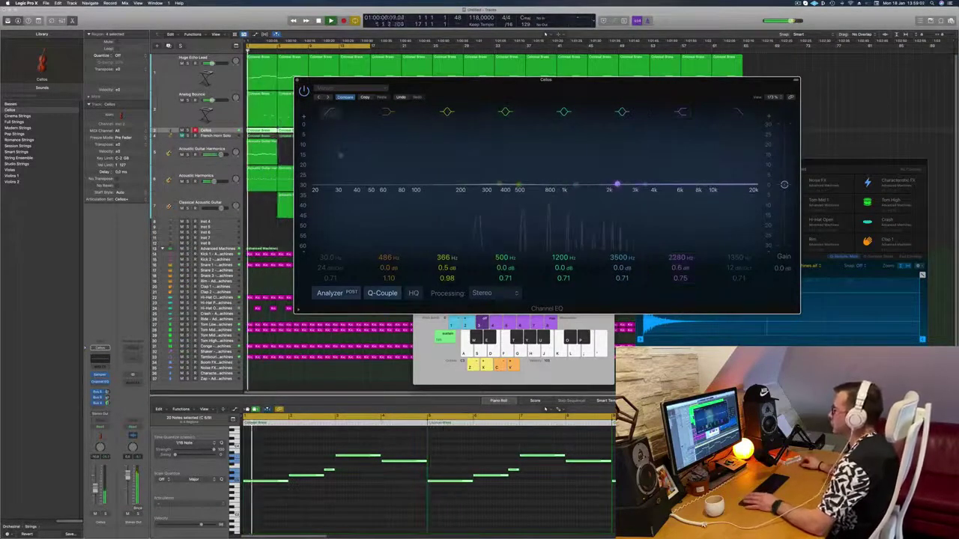
Enable a low cut at 650 Hz with a 24 dB/Oct slope in the Cellos Channel EQ, replay the song, and close the EQ
left_click(331, 113)
left_click_drag(327, 151, 524, 152)
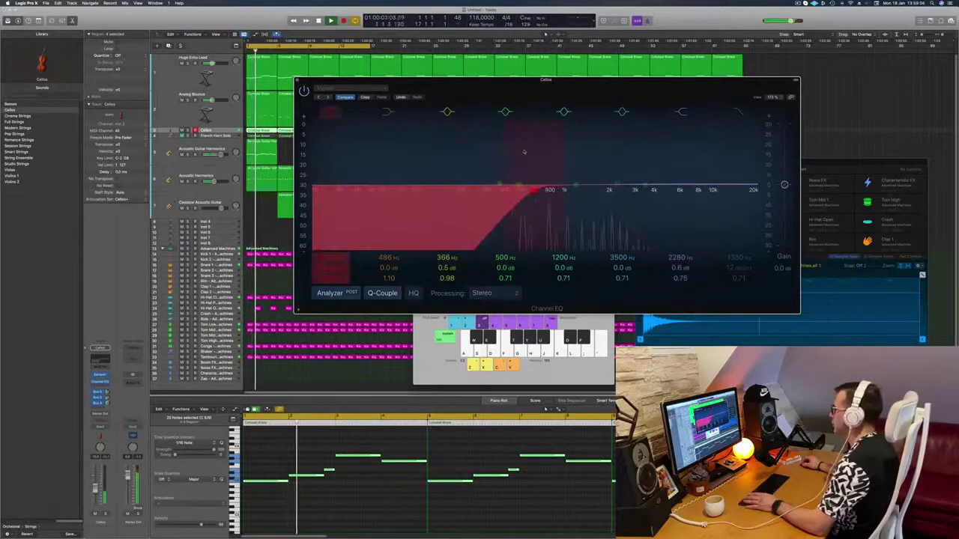
key("Return")
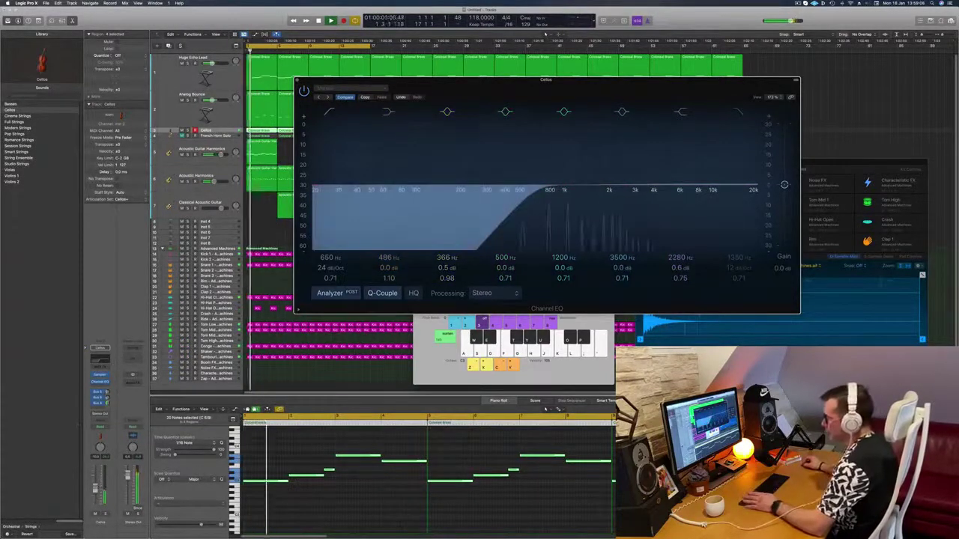
left_click(297, 80)
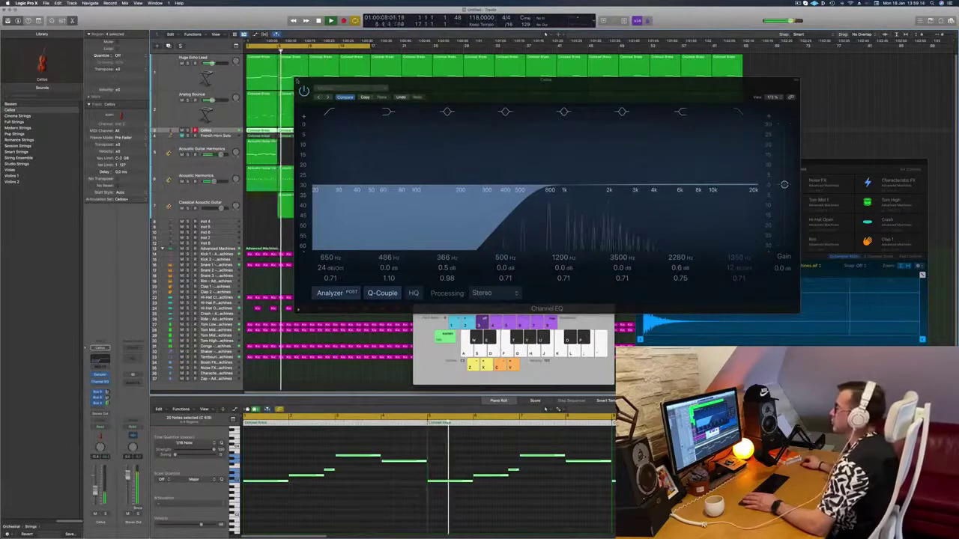
key("v")
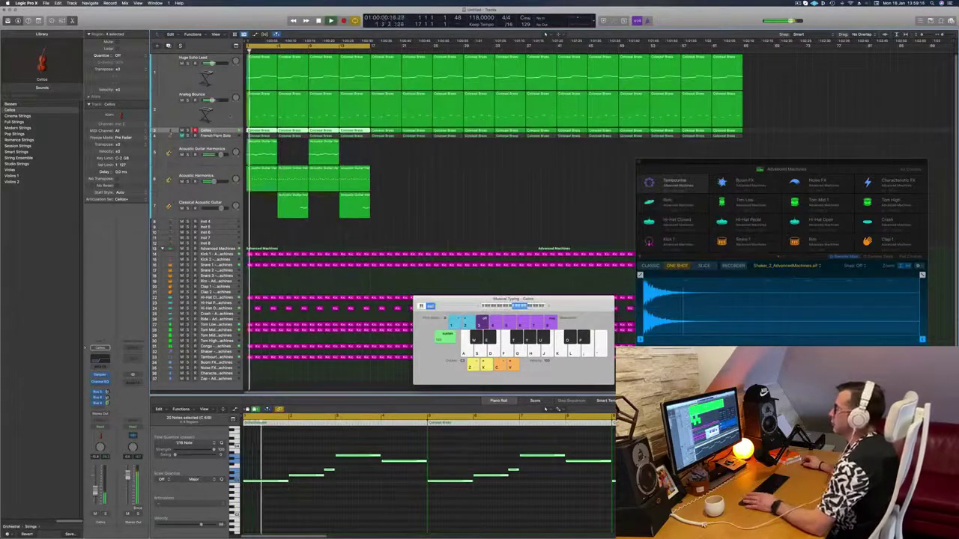
Unmute the French Horn Solo track and solo it briefly during playback to check its sound
key("Down")
left_click(181, 136)
key("space")
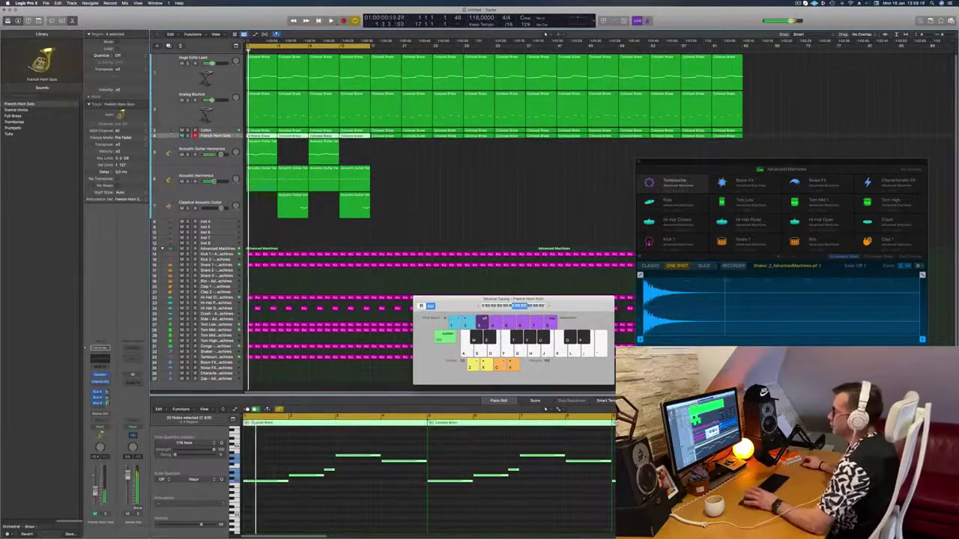
key("ctrl+s")
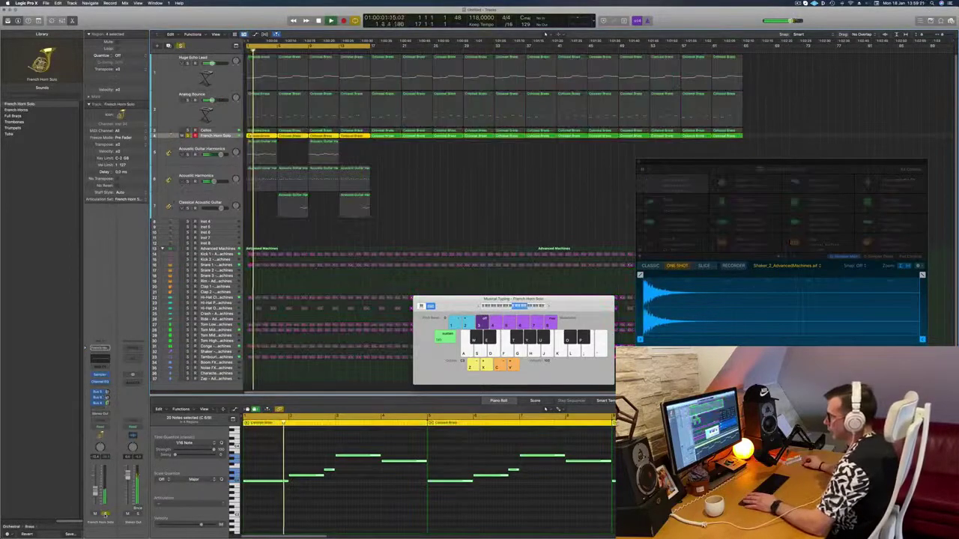
key("ctrl+s")
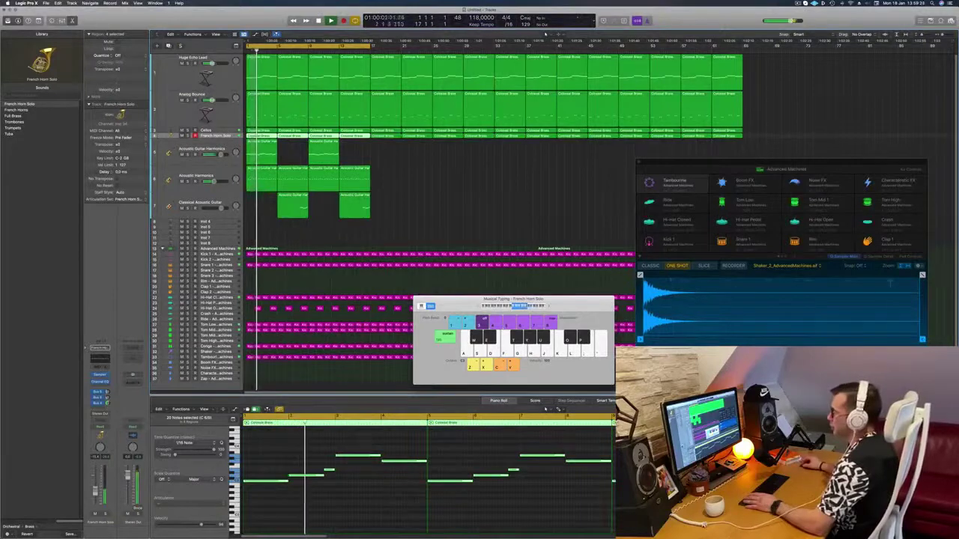
Enable a low cut at 474 Hz with a 24 dB/Oct slope in the French Horn Solo track's Channel EQ
left_click(103, 362)
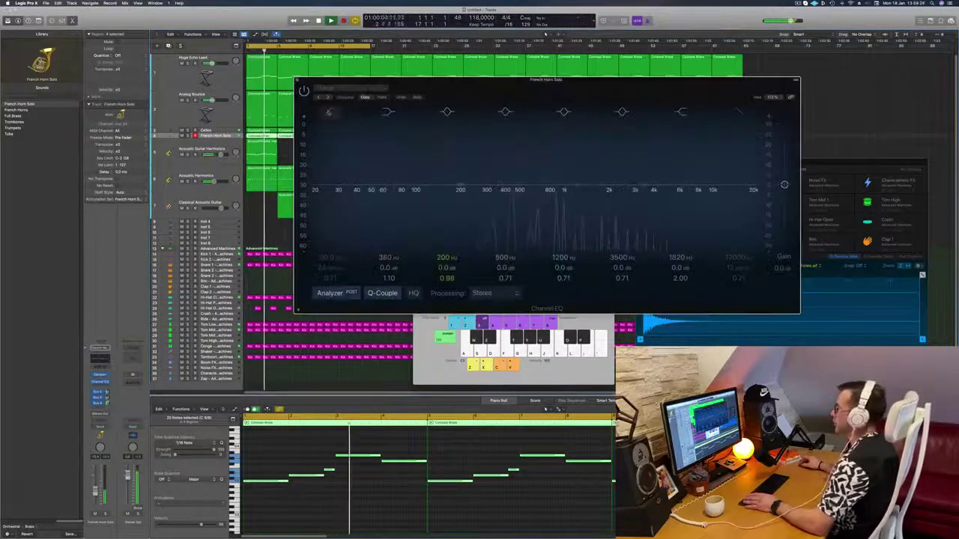
left_click(329, 113)
left_click_drag(345, 148, 517, 143)
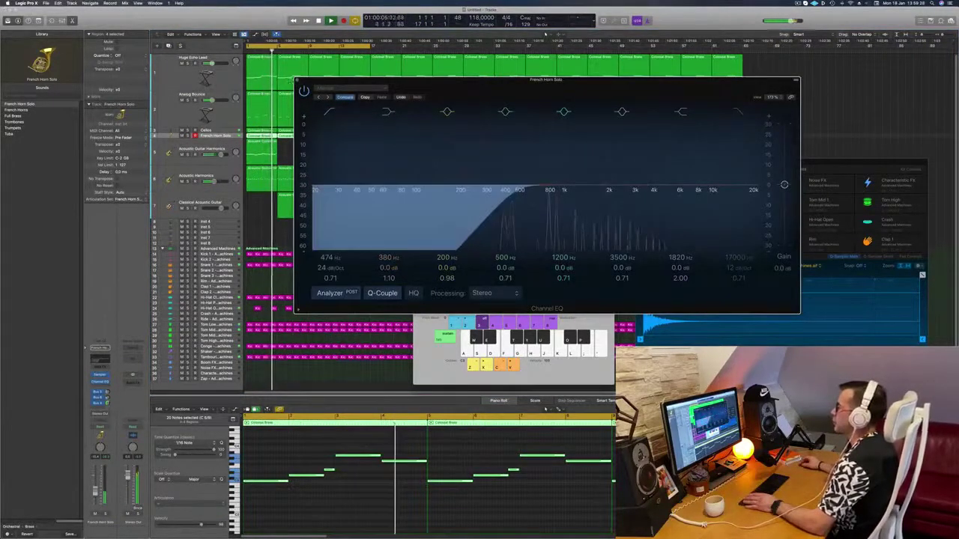
Close the French Horn Solo EQ, replay the song from the start, and select the Cellos track
left_click(297, 81)
key("super+Left")
key("space")
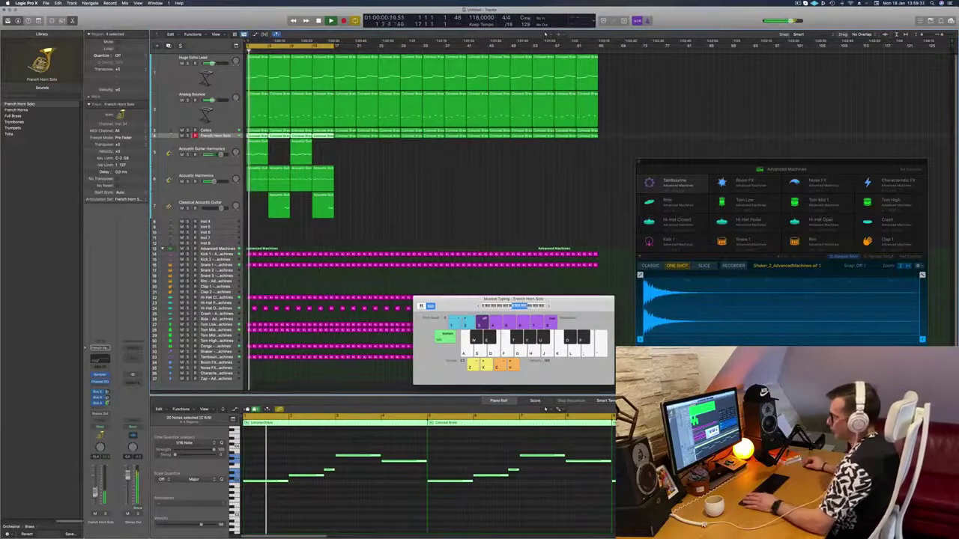
left_click(230, 130)
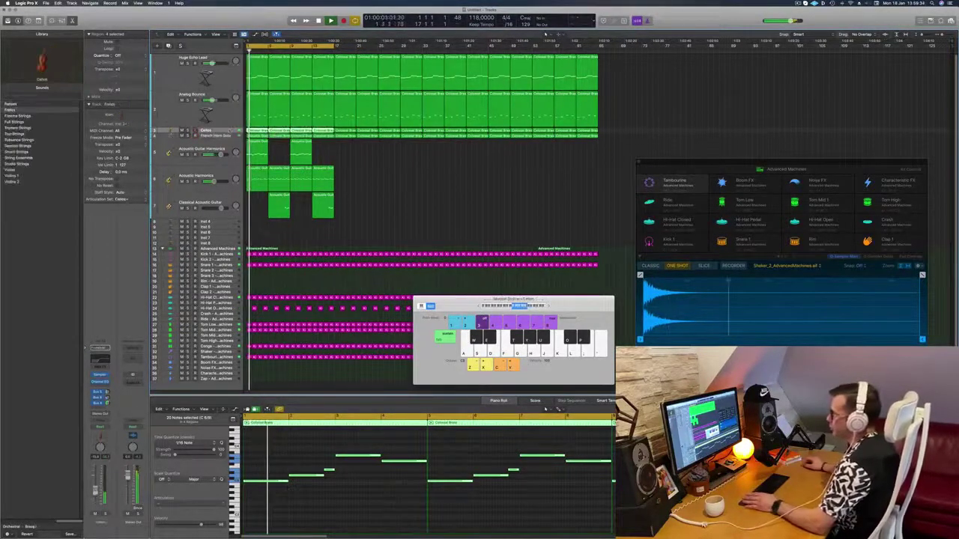
left_click(465, 175)
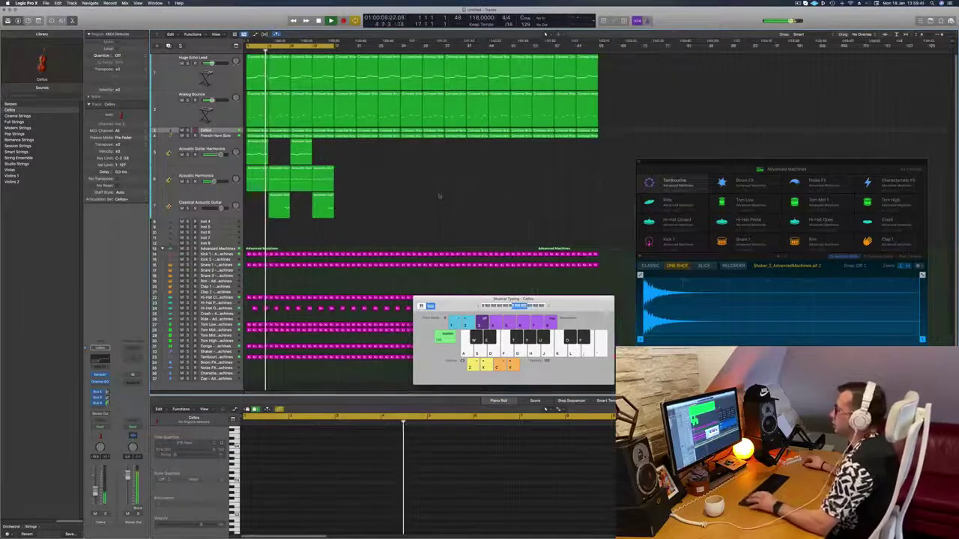
Copy the regions of all three acoustic guitar tracks to bars 17–32 and extend the cycle range to bar 33
scroll(442, 195, "right", 3)
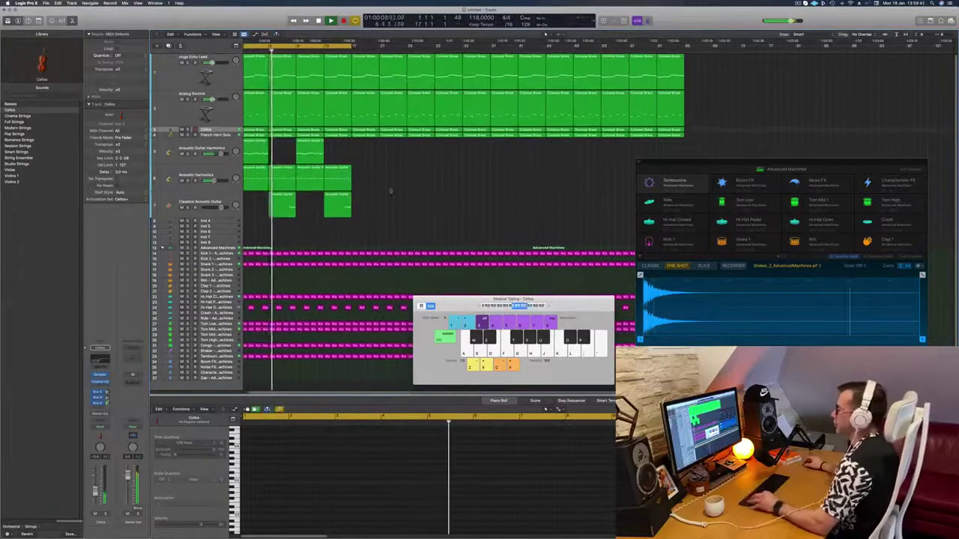
scroll(397, 185, "down", 1)
scroll(398, 184, "down", 3)
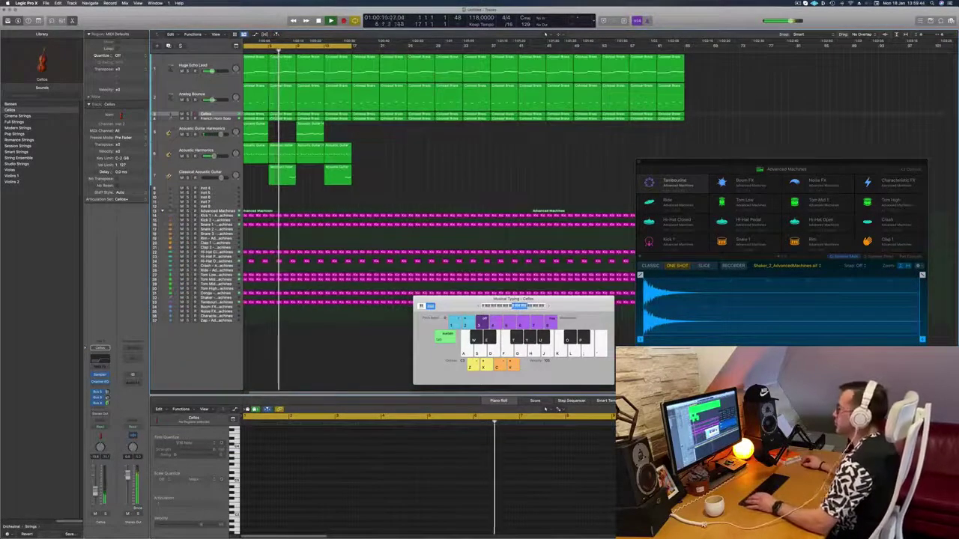
left_click_drag(372, 131, 241, 185)
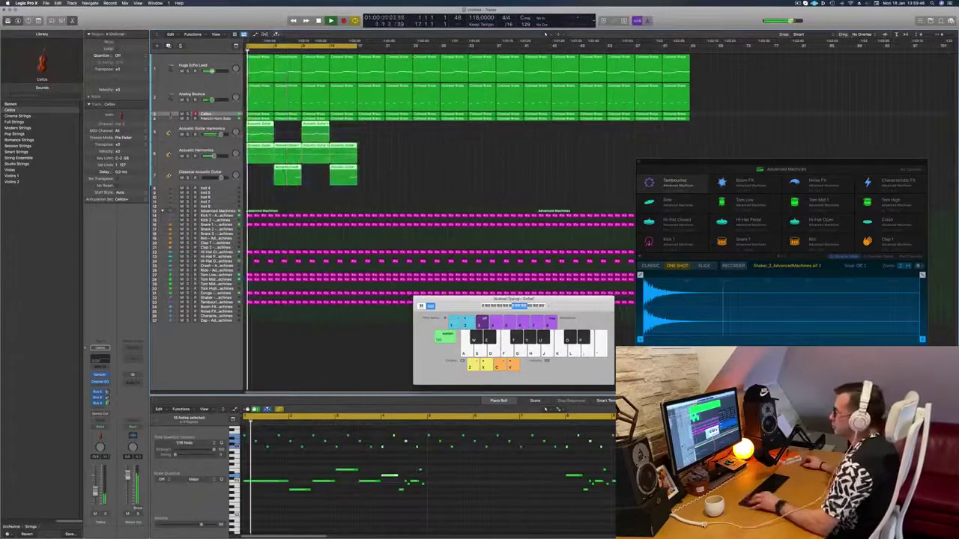
left_click_drag(259, 133, 370, 133)
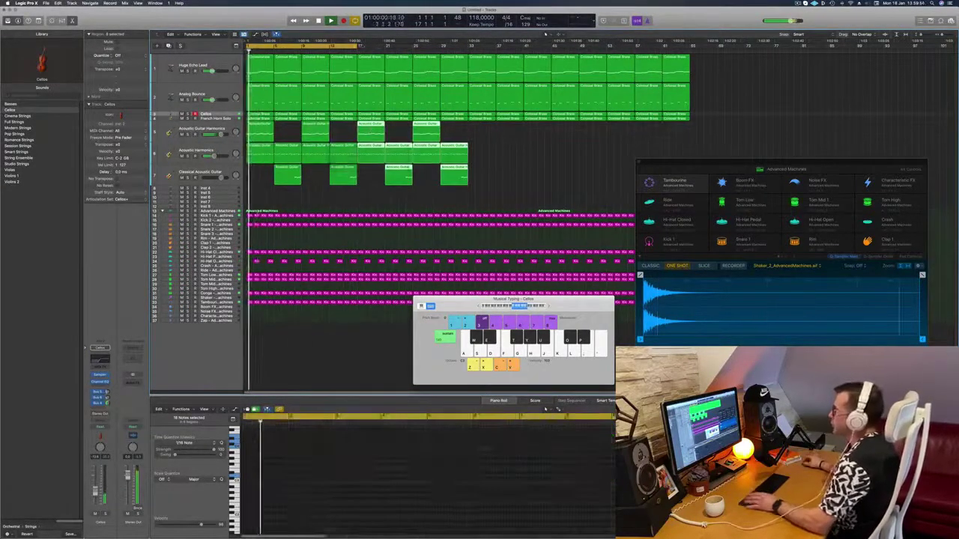
left_click_drag(357, 45, 468, 46)
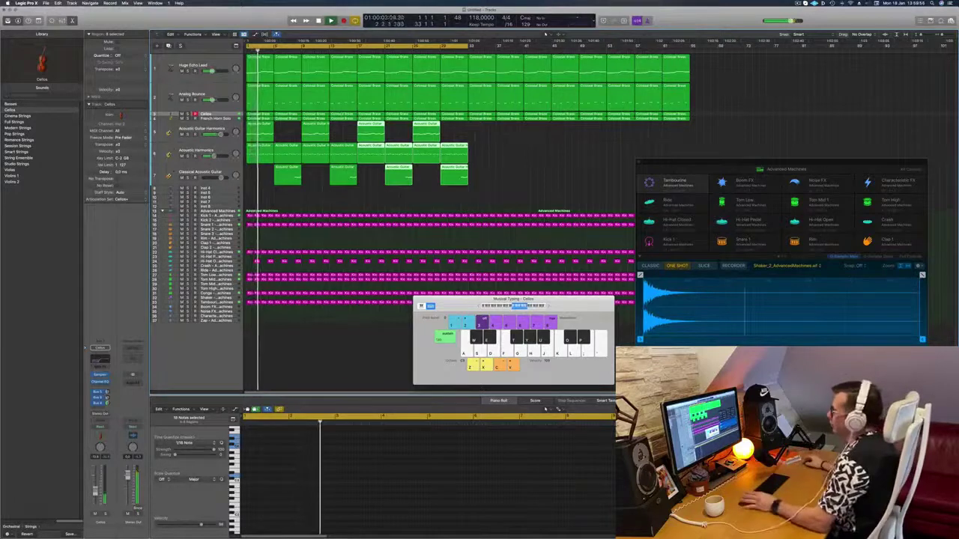
left_click(501, 169)
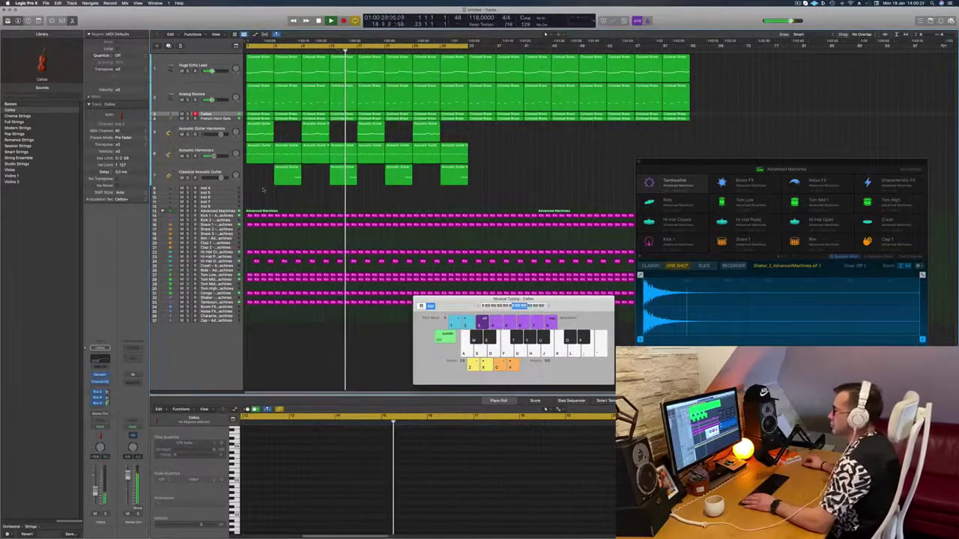
Briefly solo the Classical Acoustic Guitar track during playback to check its sound
left_click(224, 171)
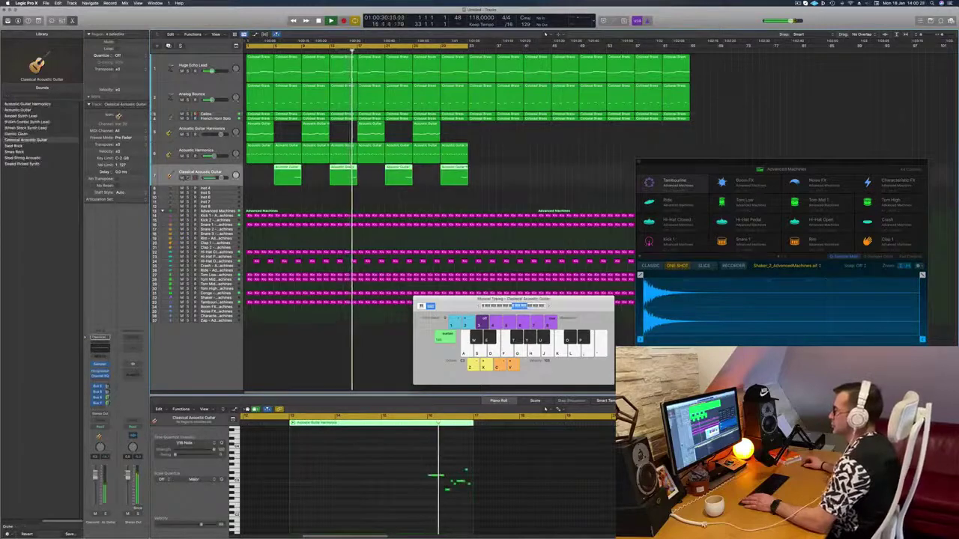
left_click(188, 178)
left_click(188, 178)
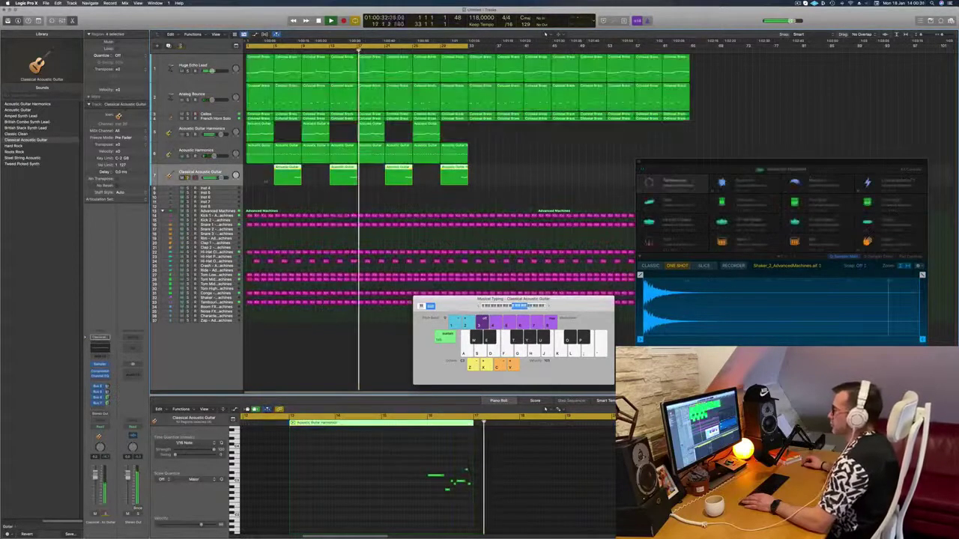
left_click(307, 201)
key("super+Left")
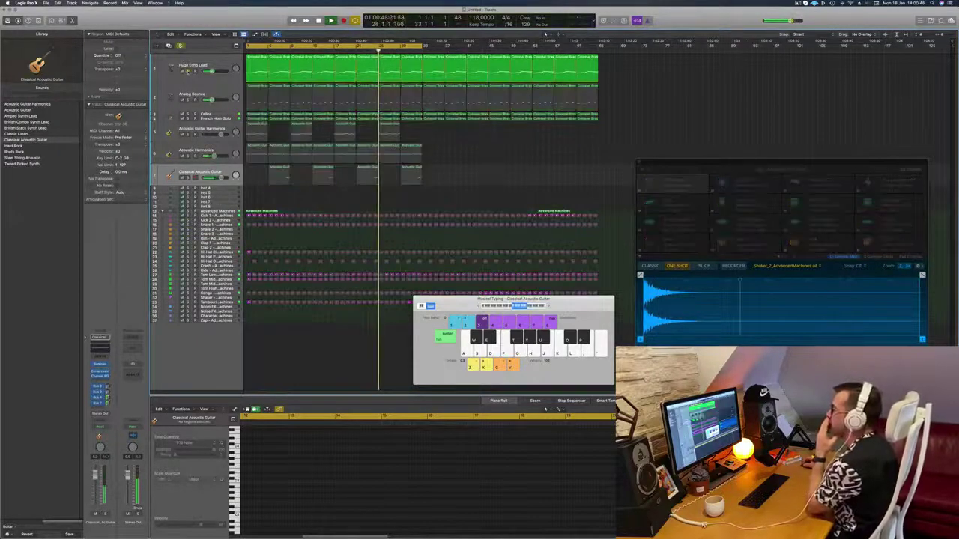
Replay the song with the Huge Echo Lead track selected and open its Alchemy instrument window
left_click(225, 59)
key("space")
key("space")
left_click(102, 393)
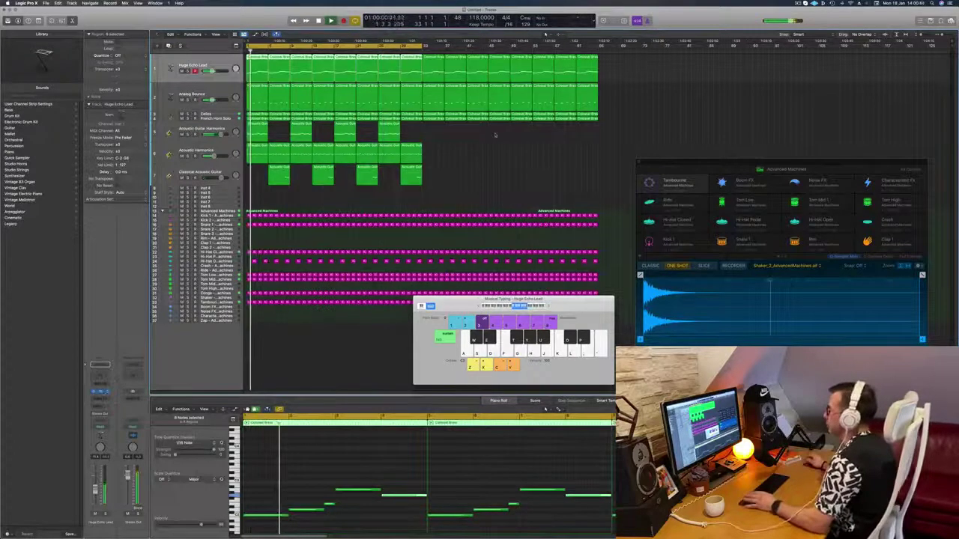
key("space")
key("space")
left_click_drag(738, 148, 619, 137)
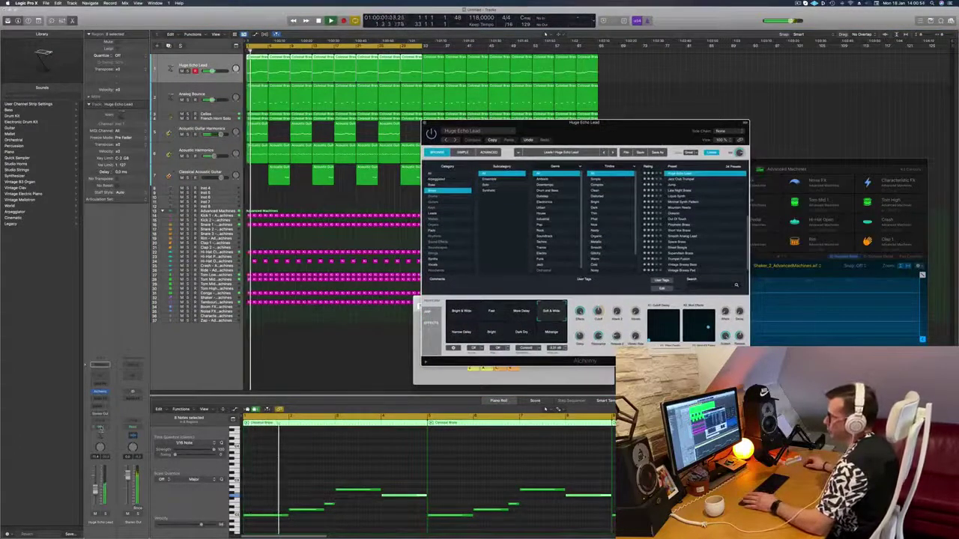
Switch Huge Echo Lead to an automation-writing mode, replay from the start while adjusting Alchemy's Cutoff, and close Alchemy
left_click(101, 428)
left_click(103, 434)
key("space")
key("space")
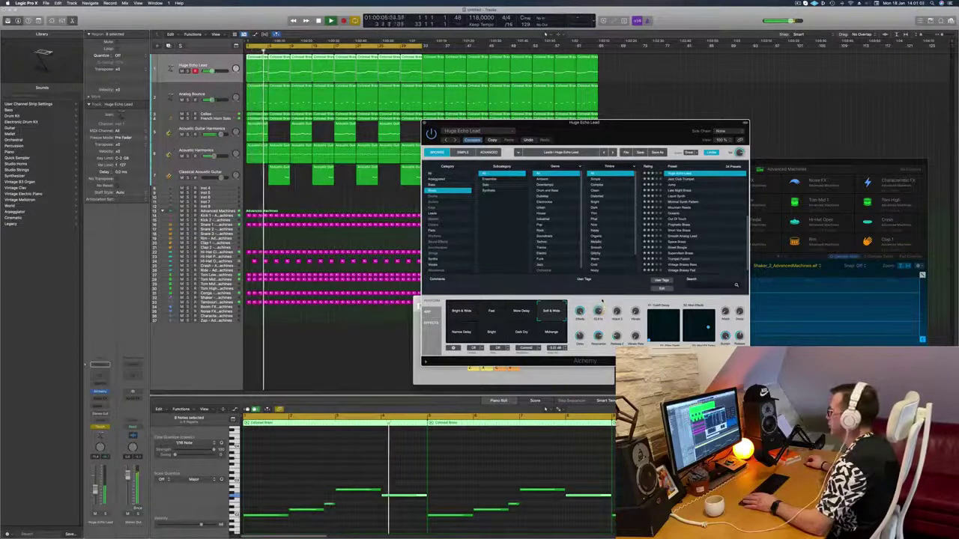
key("Return")
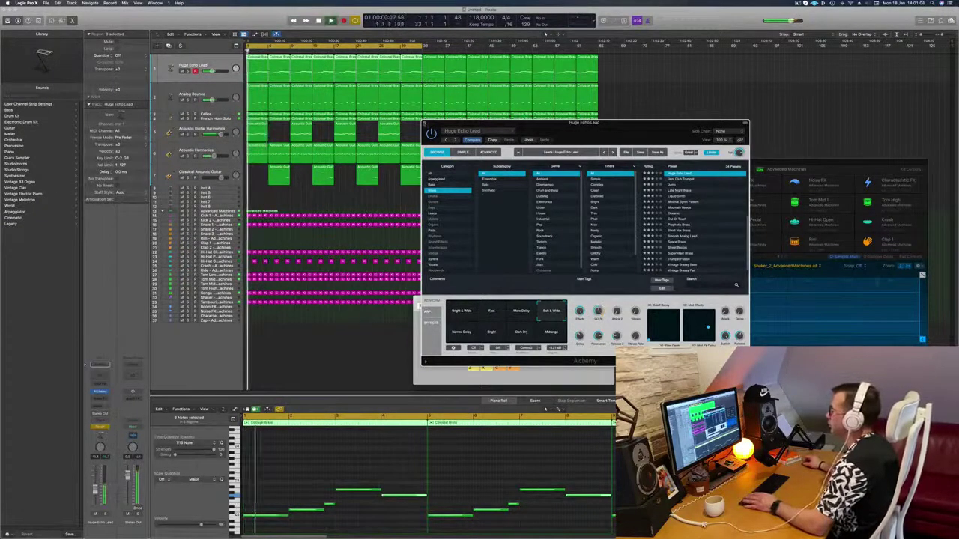
key("super+w")
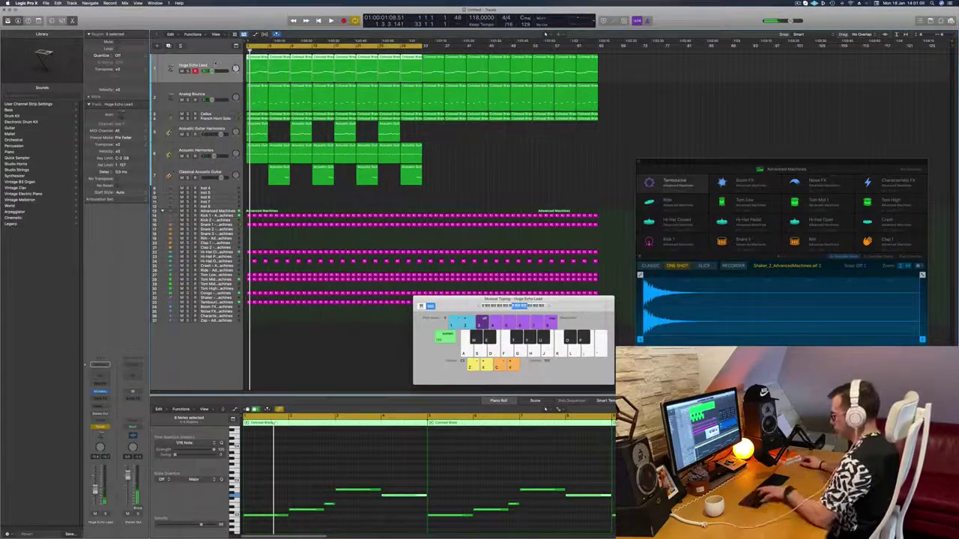
Close Musical Typing, show track automation, and play back with the Huge Echo Lead's Cutoff curve in Read mode
key("super+k")
key("a")
key("space")
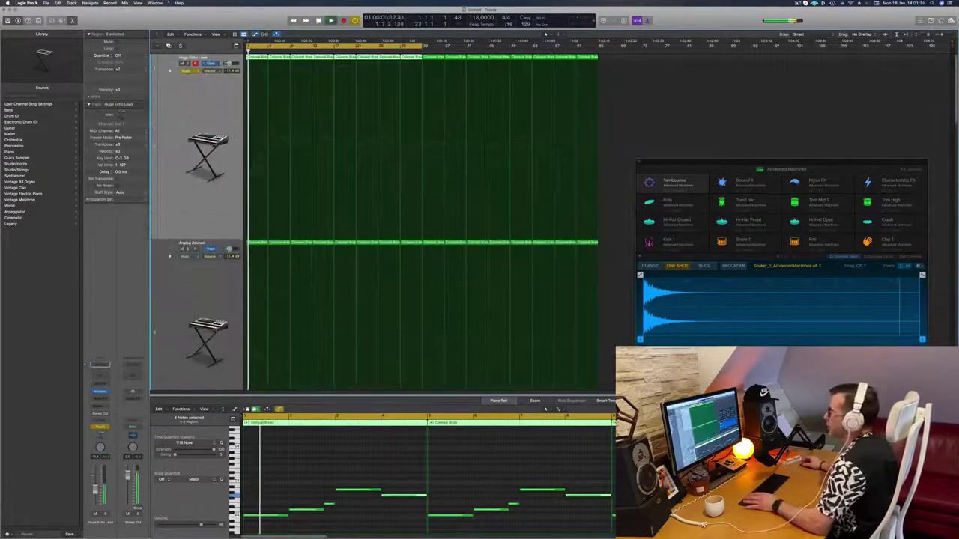
left_click(233, 129)
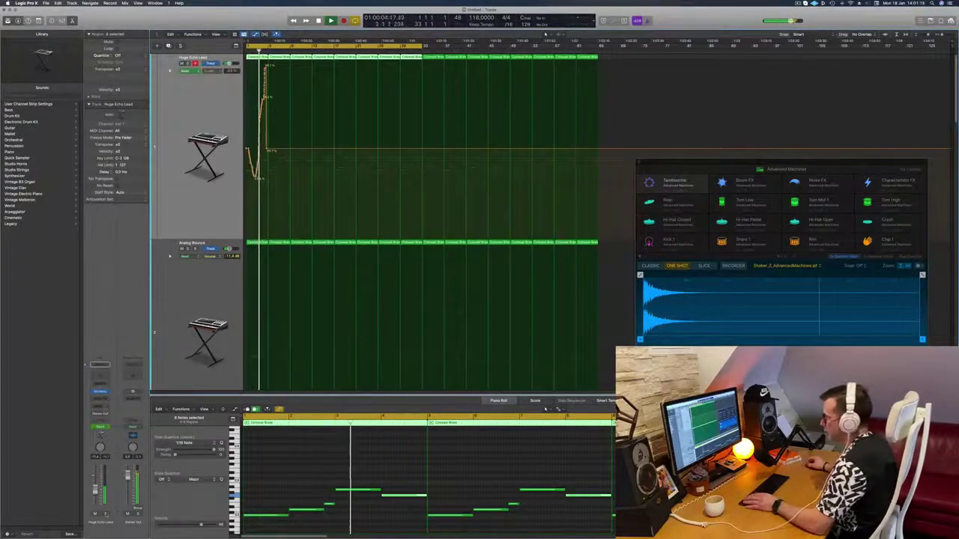
Solo Huge Echo Lead, clear its recorded Cutoff curve to a flat line, replay from the start, and unsolo it
key("s")
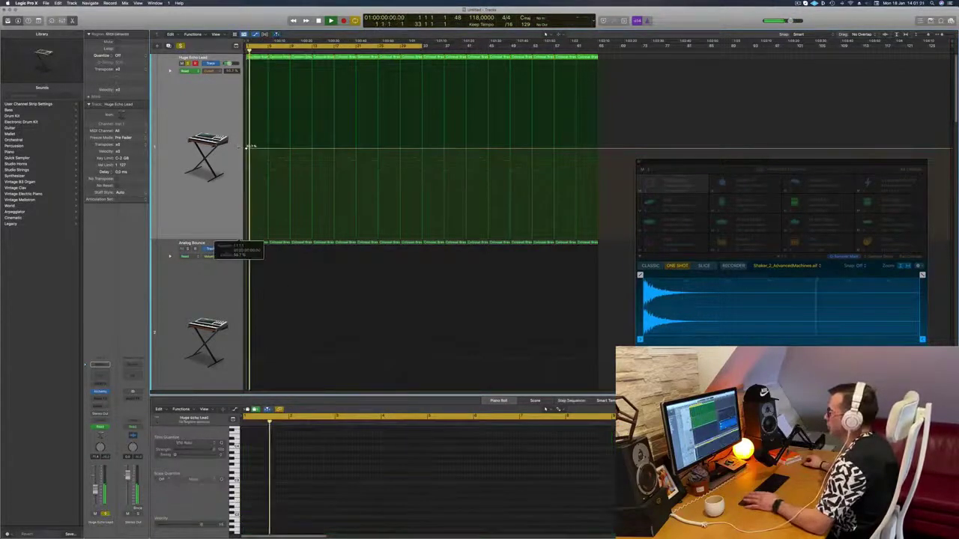
key("Return")
key("s")
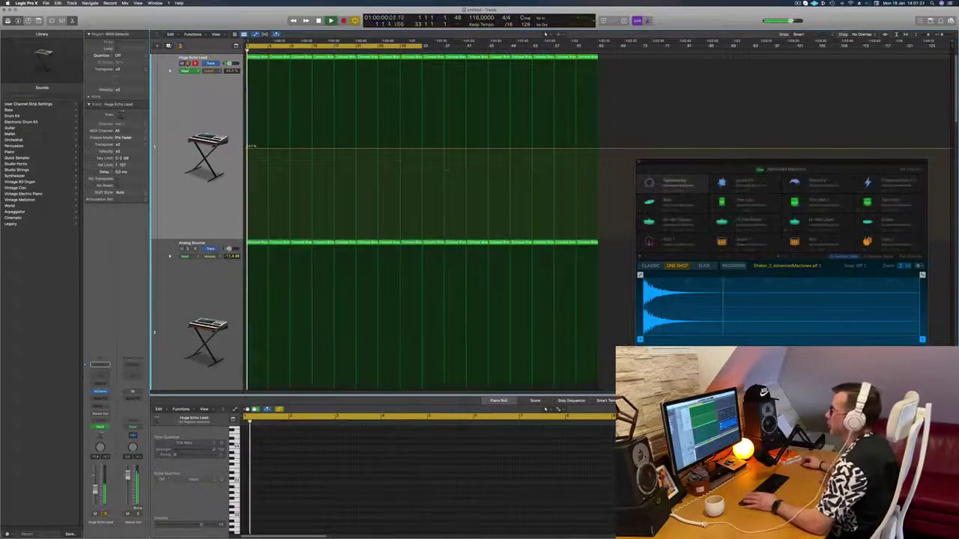
Reduce the track heights and extend the cycle range to bar 65, the end of the lead and bass regions
scroll(220, 131, "down", 5)
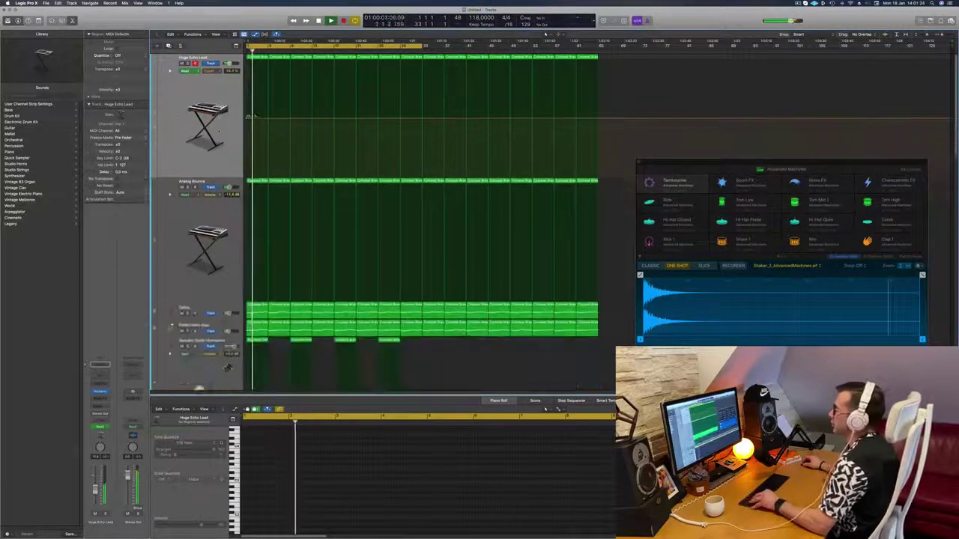
scroll(219, 132, "down", 5)
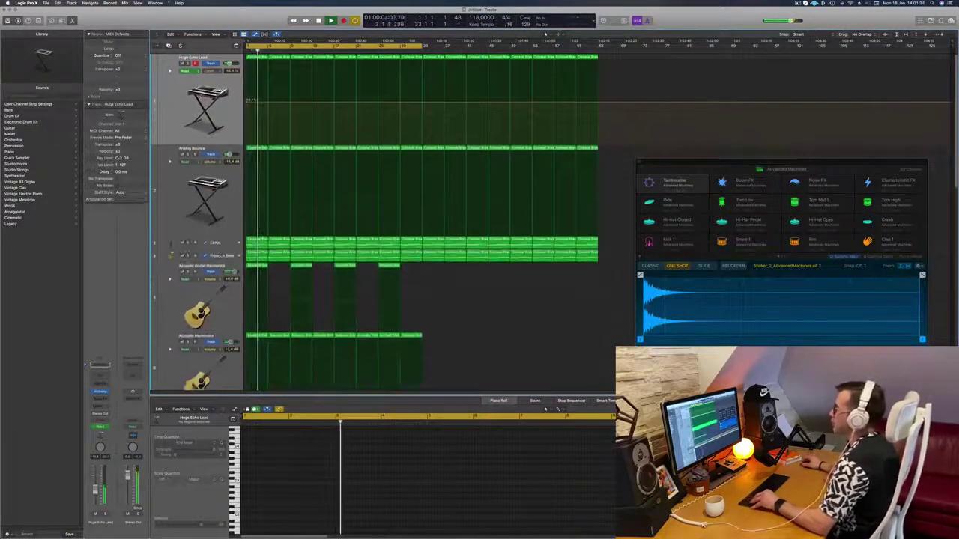
left_click_drag(420, 45, 598, 47)
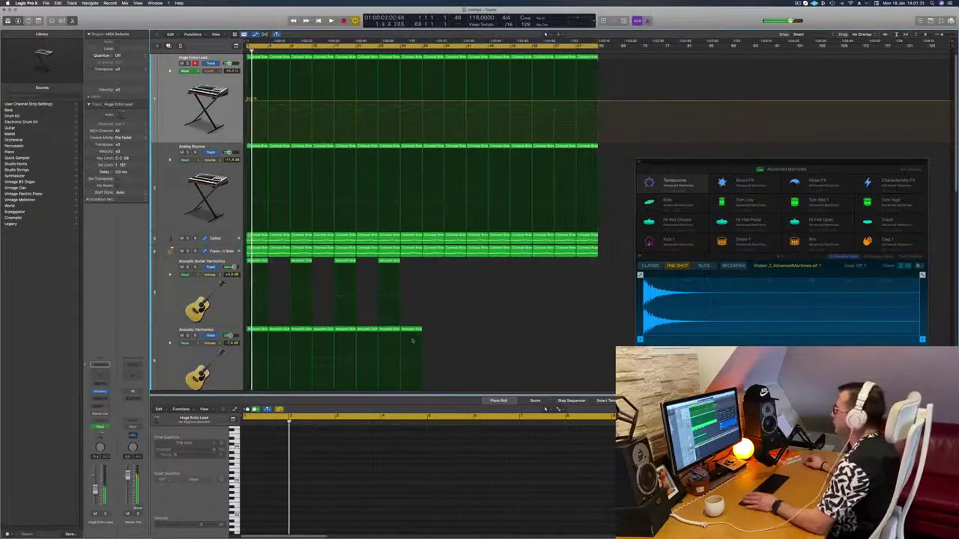
Copy the regions of all three acoustic guitar tracks to bars 33–64 and briefly solo Acoustic Guitar Harmonics
key("super+Up")
key("super+Up")
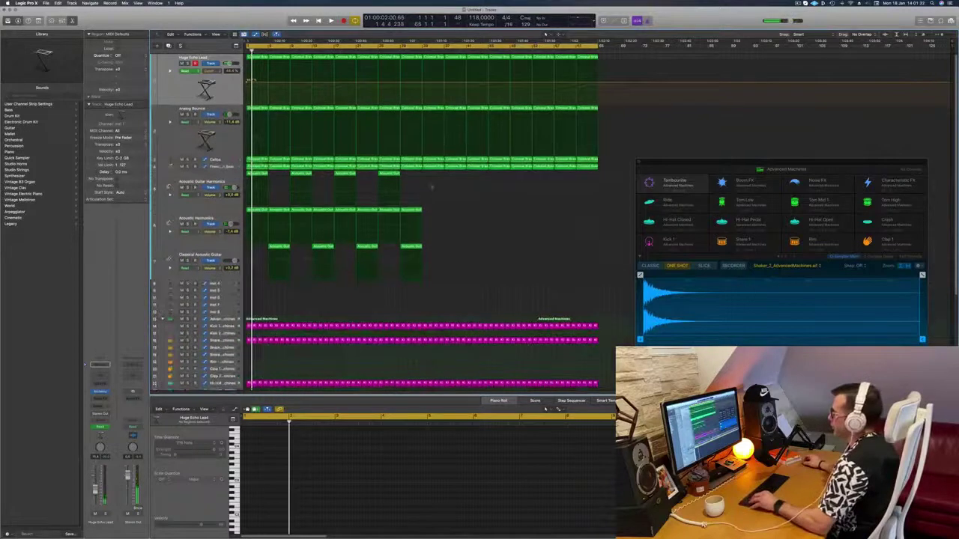
left_click_drag(463, 170, 246, 270)
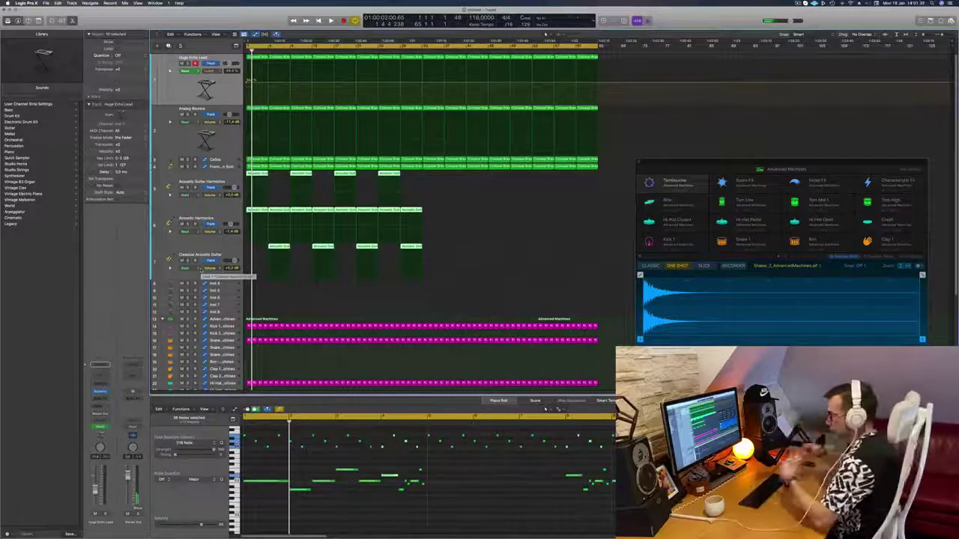
key("space")
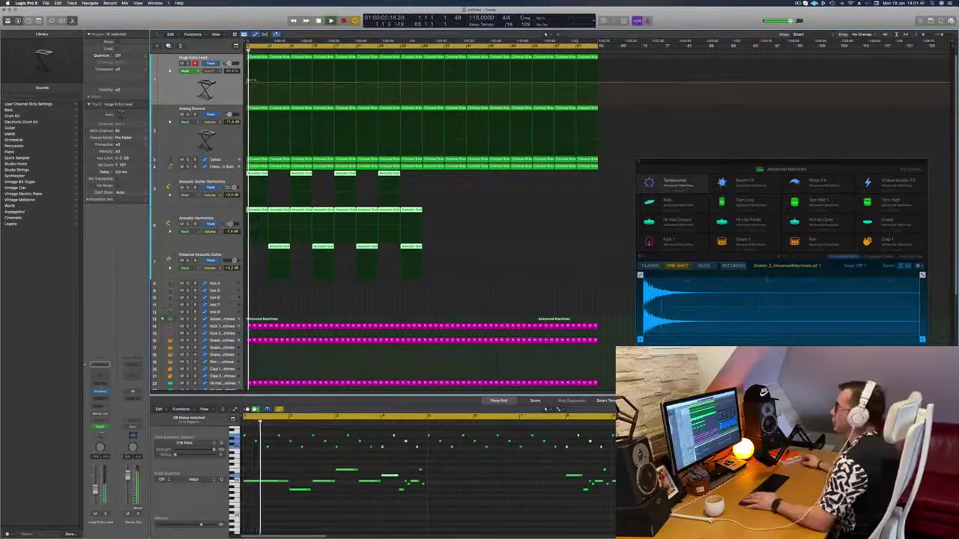
left_click_drag(440, 176, 287, 267)
left_click_drag(257, 174, 435, 180)
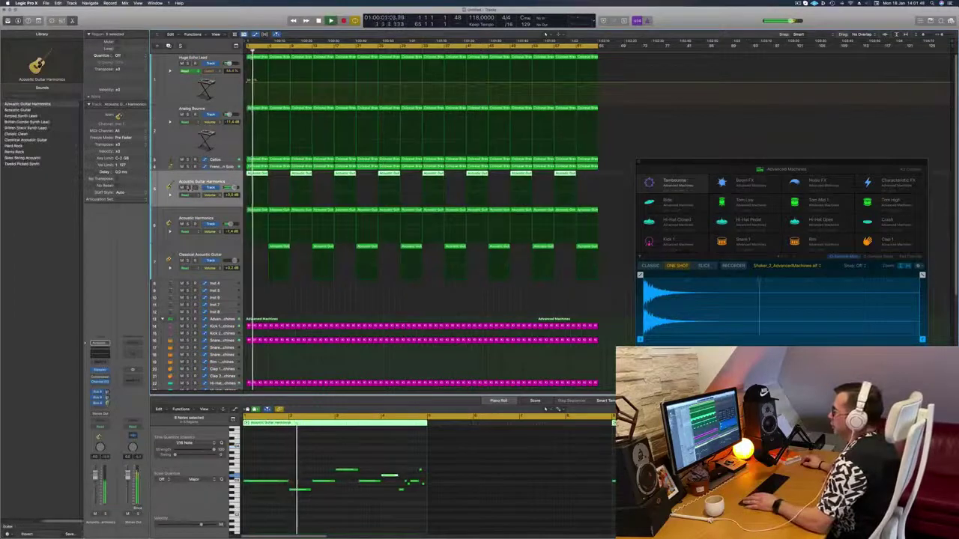
left_click(188, 188)
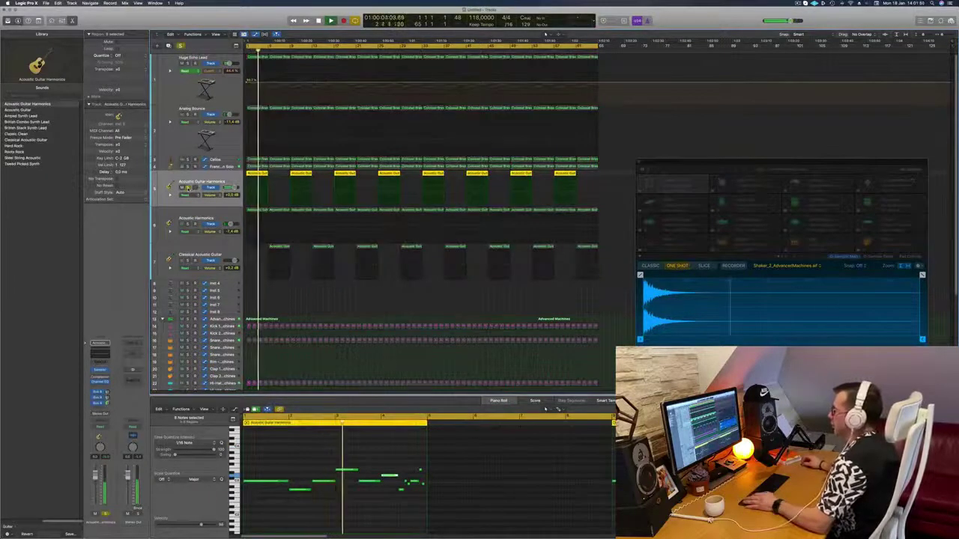
key("s")
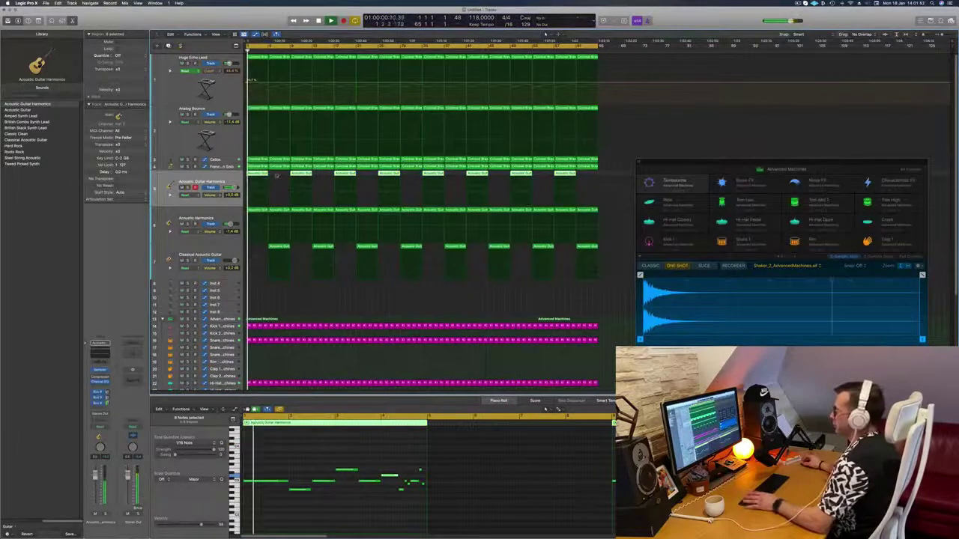
Delete the regions in bars 1–16 of the three acoustic guitar tracks so the guitars start at bar 17
left_click(263, 173)
left_click(257, 215)
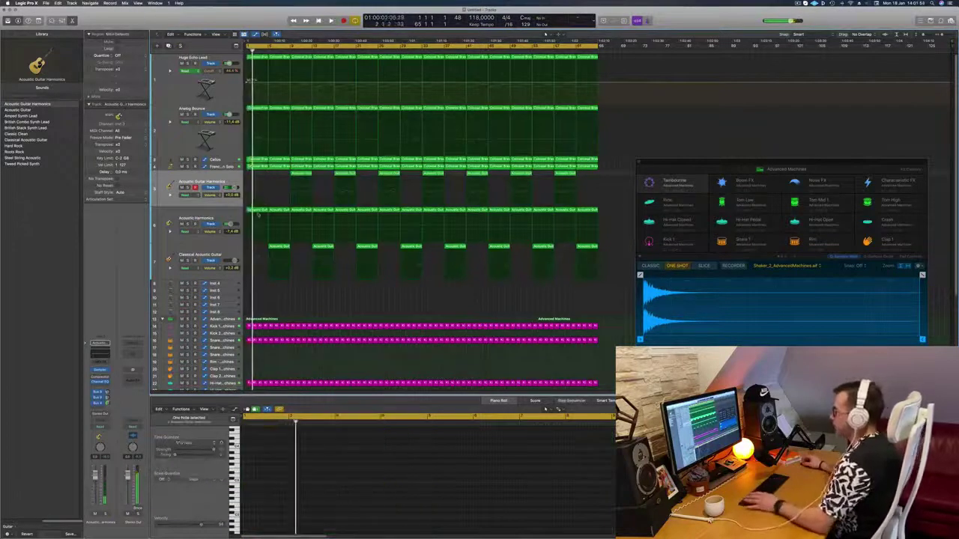
left_click(261, 211)
key("Delete")
left_click_drag(284, 212, 287, 211)
left_click(279, 247)
key("Delete")
left_click_drag(285, 174, 335, 265)
key("Delete")
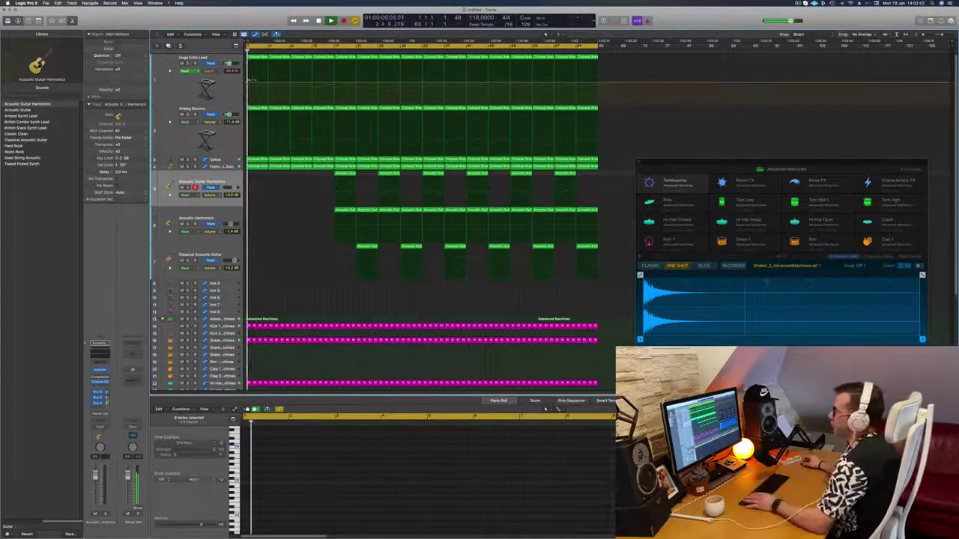
Delete the Cellos and French Horn Solo regions in bars 1–8 and replay the song from the start
left_click(257, 159)
key("Delete")
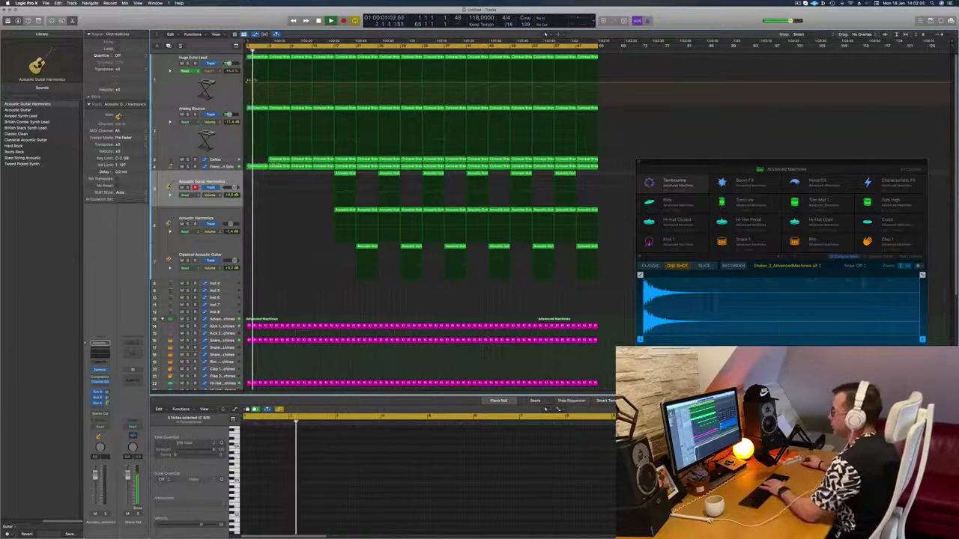
left_click(280, 158)
key("Delete")
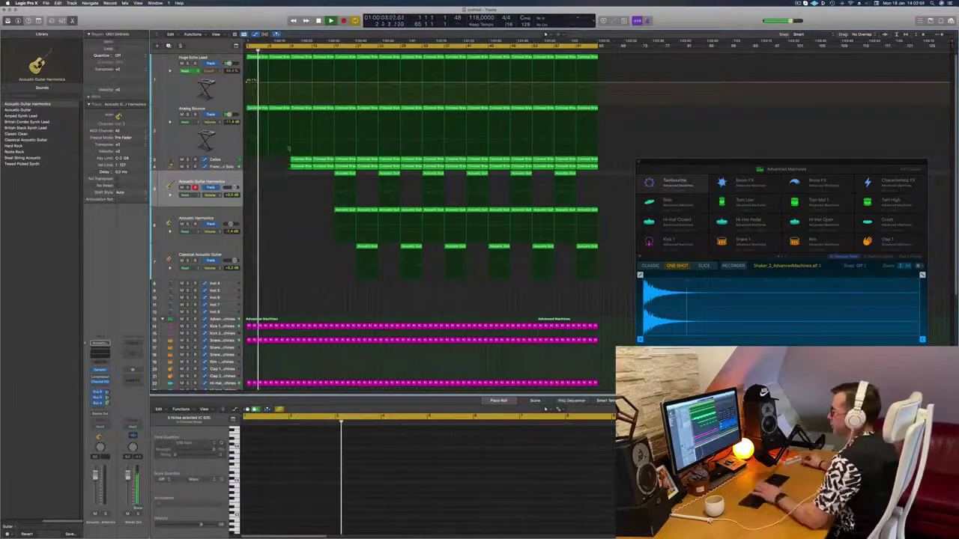
key("space")
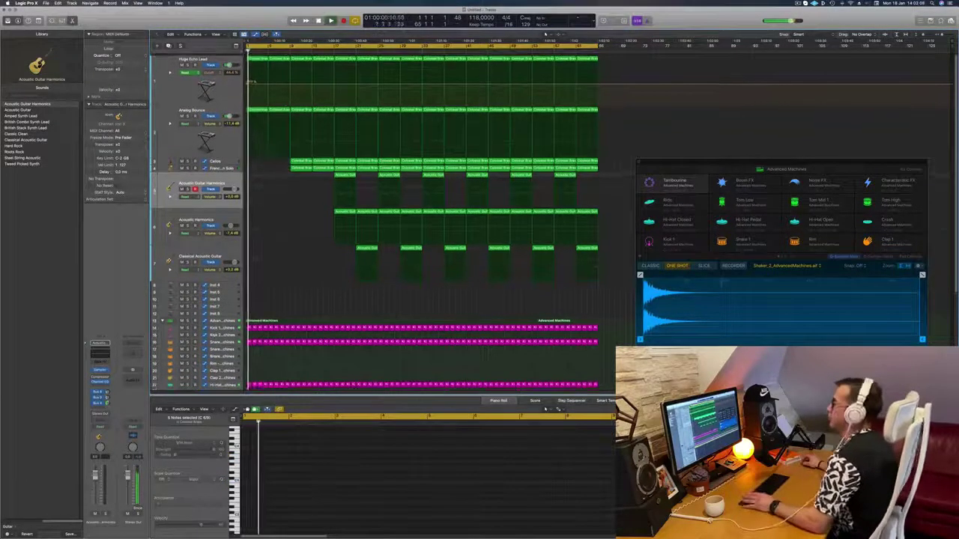
Play the song and insert a Channel EQ on the Analog Bounce bass track
left_click(232, 137)
key("space")
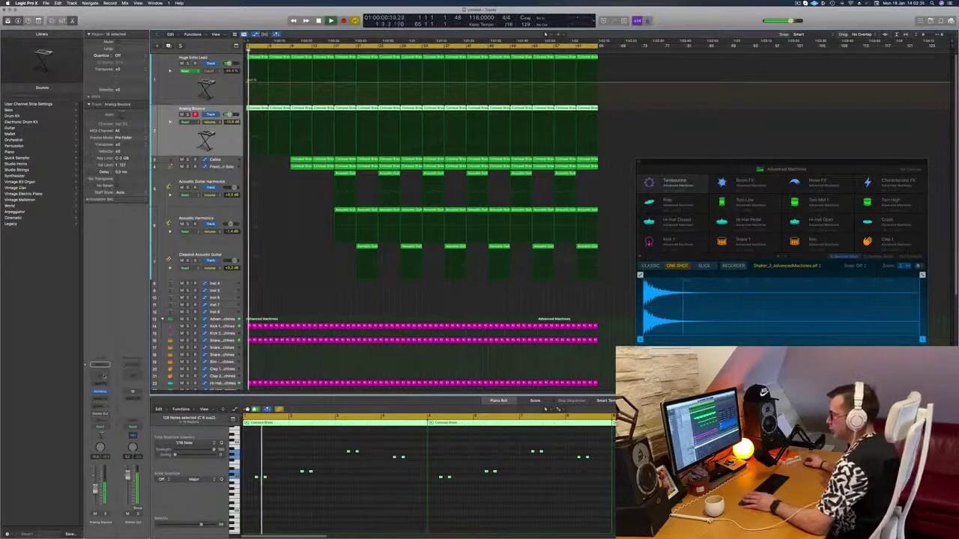
left_click(104, 376)
left_click(100, 380)
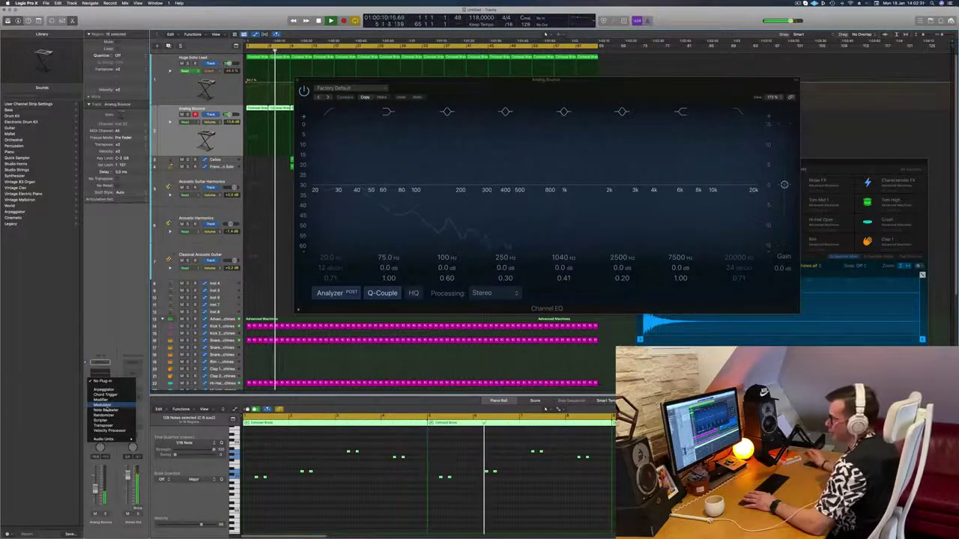
left_click(111, 322)
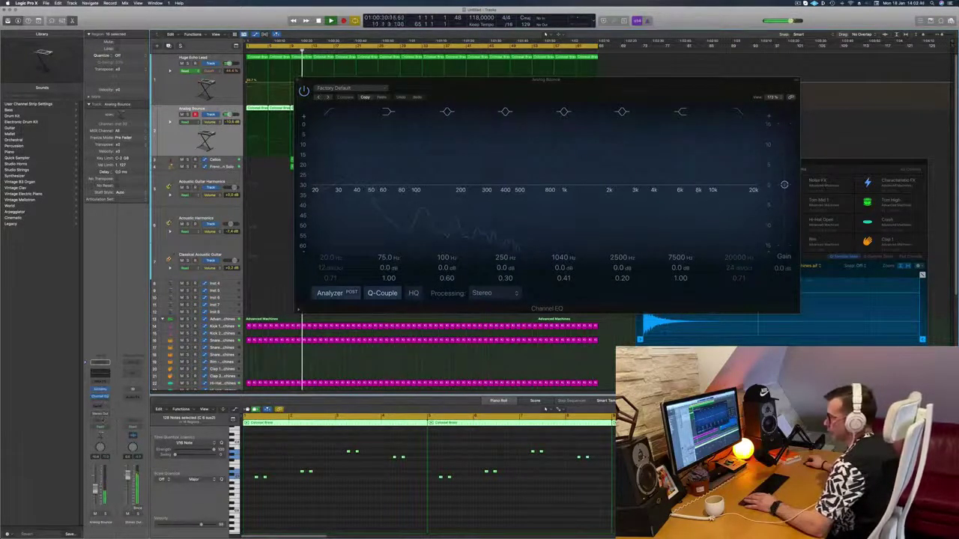
Add a stereo Compressor to Analog Bounce, switch it to the Studio FET model and close both plug-in windows
left_click(99, 401)
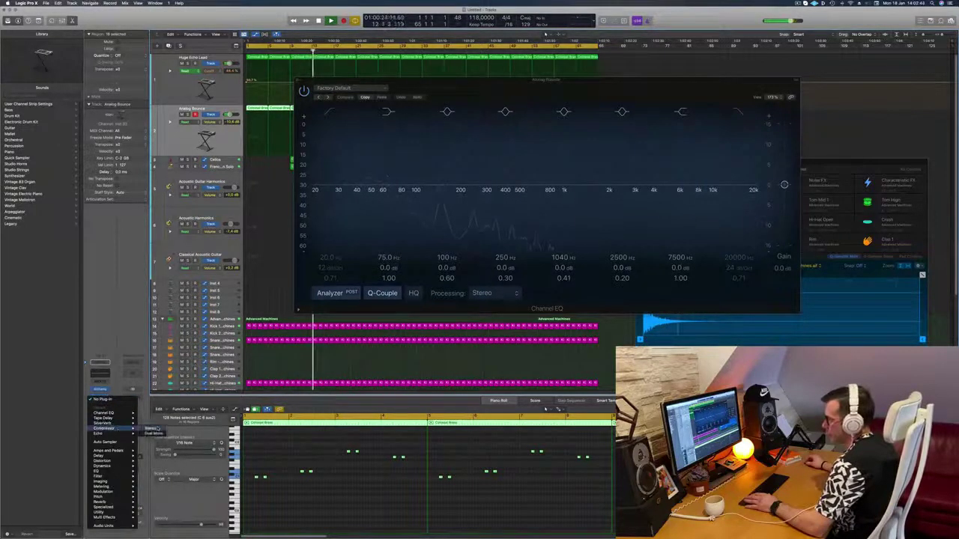
left_click(152, 428)
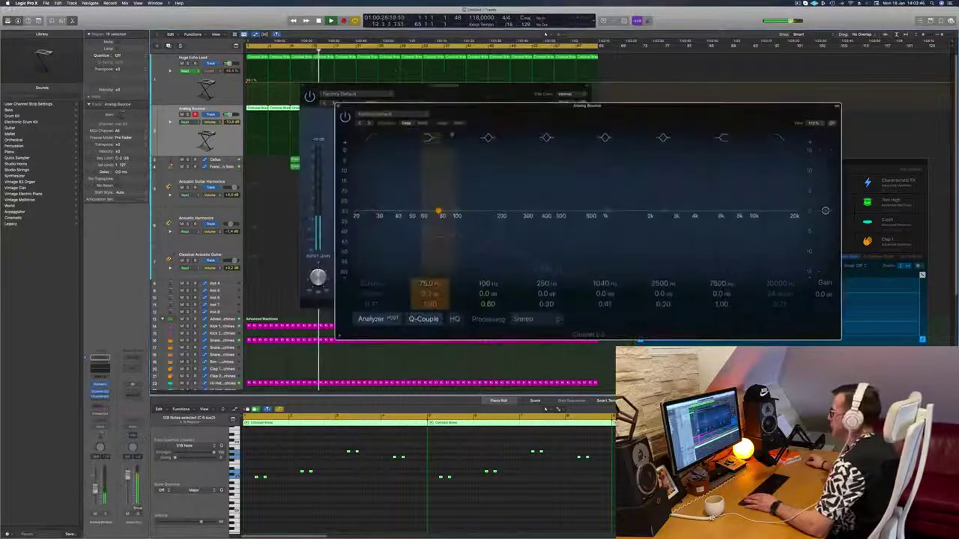
left_click(457, 95)
left_click(402, 121)
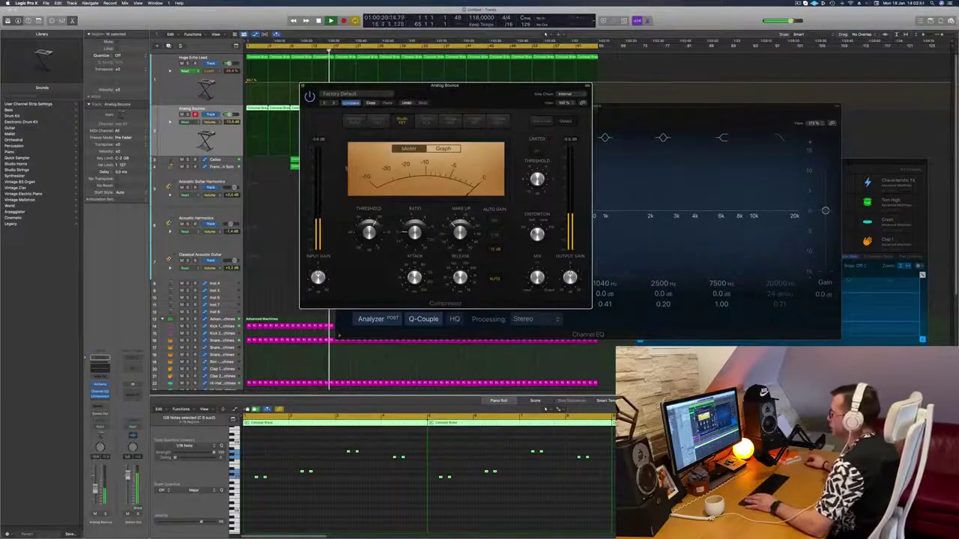
left_click_drag(473, 98, 585, 135)
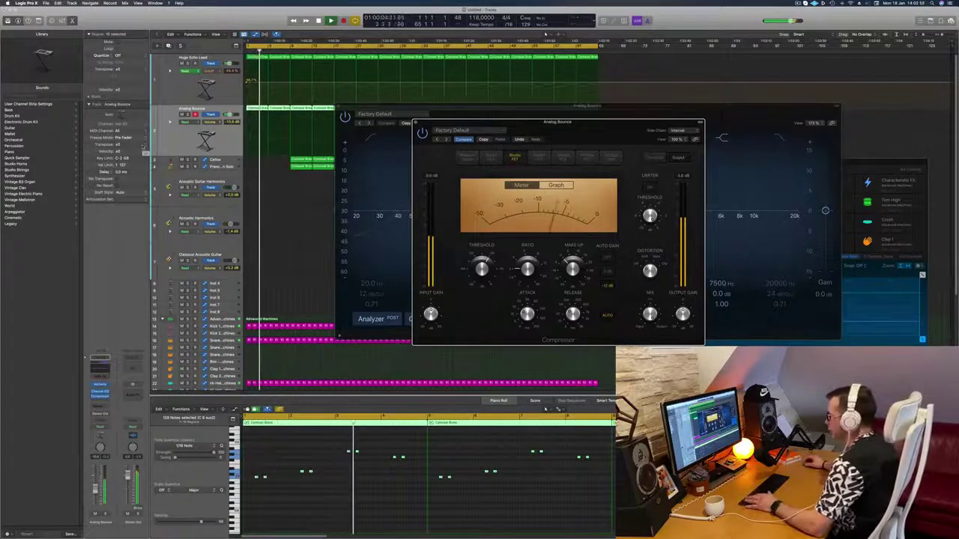
left_click_drag(559, 122, 521, 124)
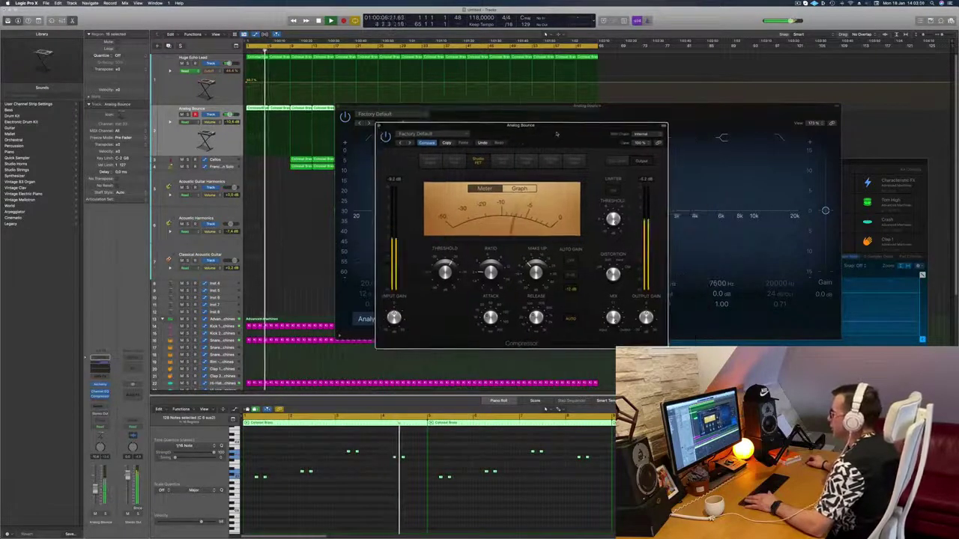
left_click(379, 125)
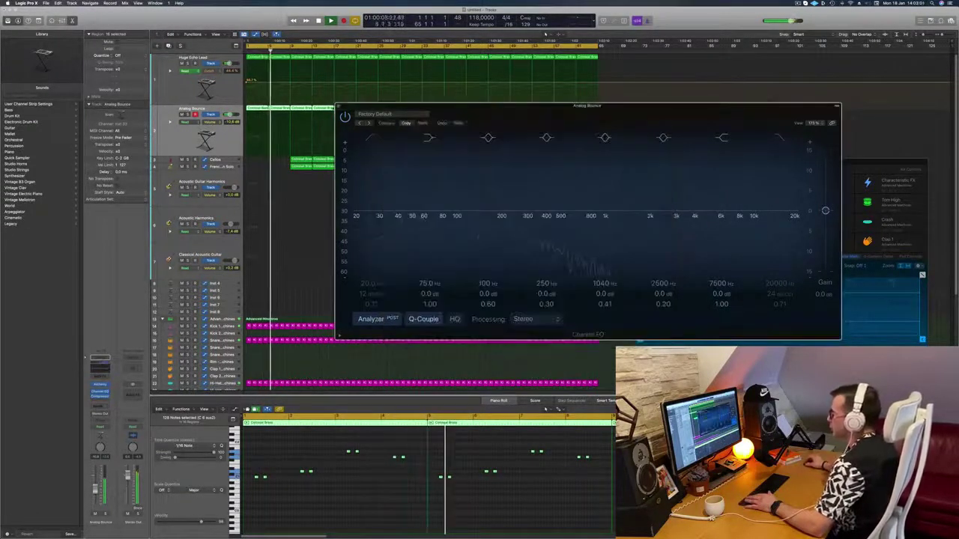
key("super+w")
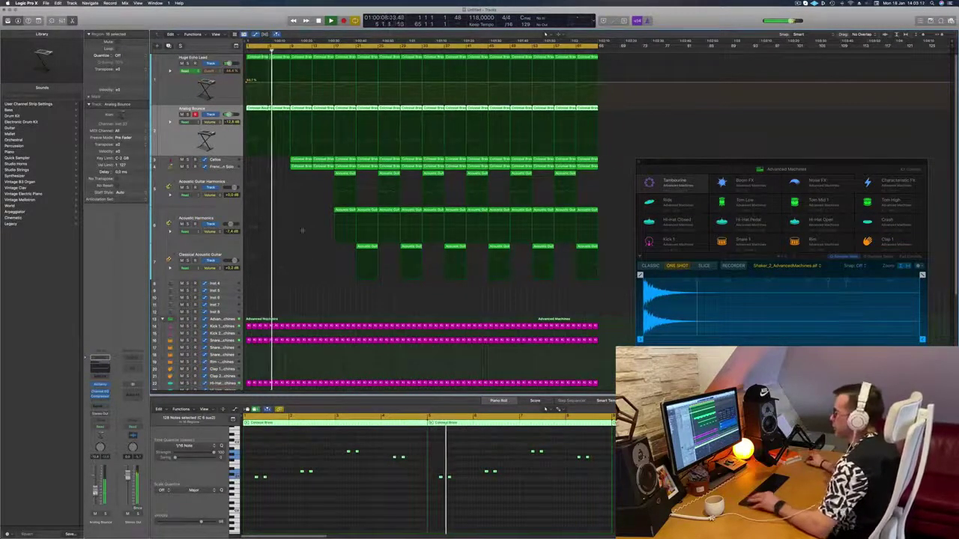
Draw a rising cutoff automation ramp on Huge Echo Lead from bar 1 to bar 9 and replay from the start
key("super+Right")
key("super+Right")
key("super+Right")
key("super+Right")
key("Return")
key("space")
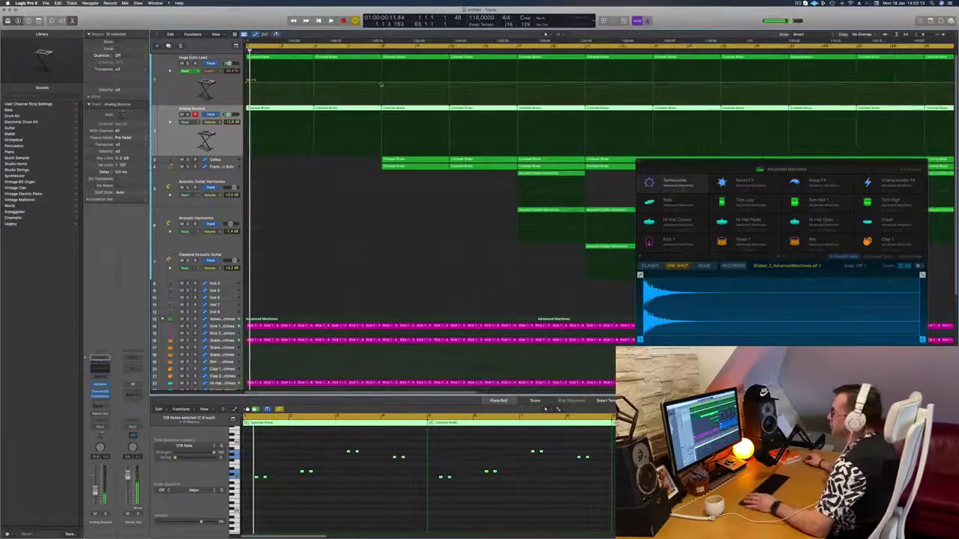
left_click(382, 85)
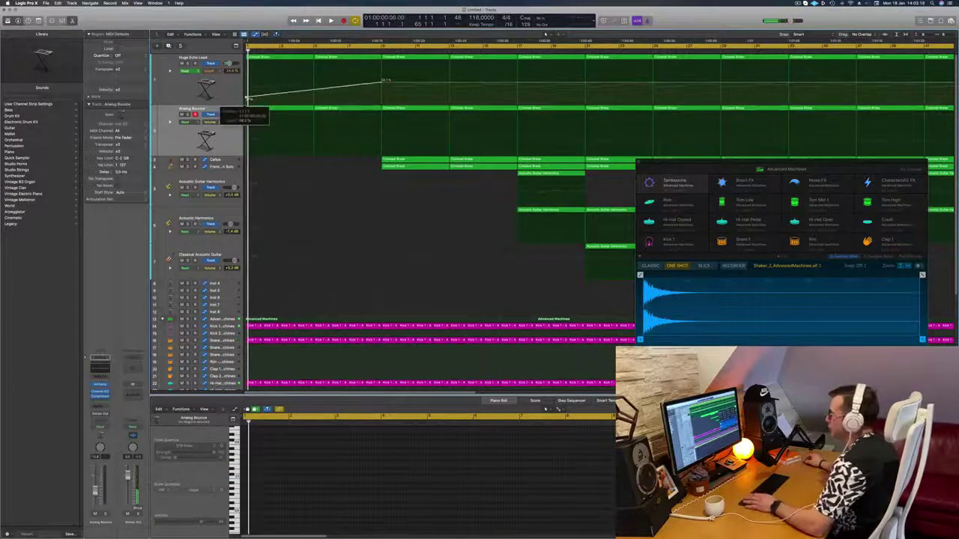
key("space")
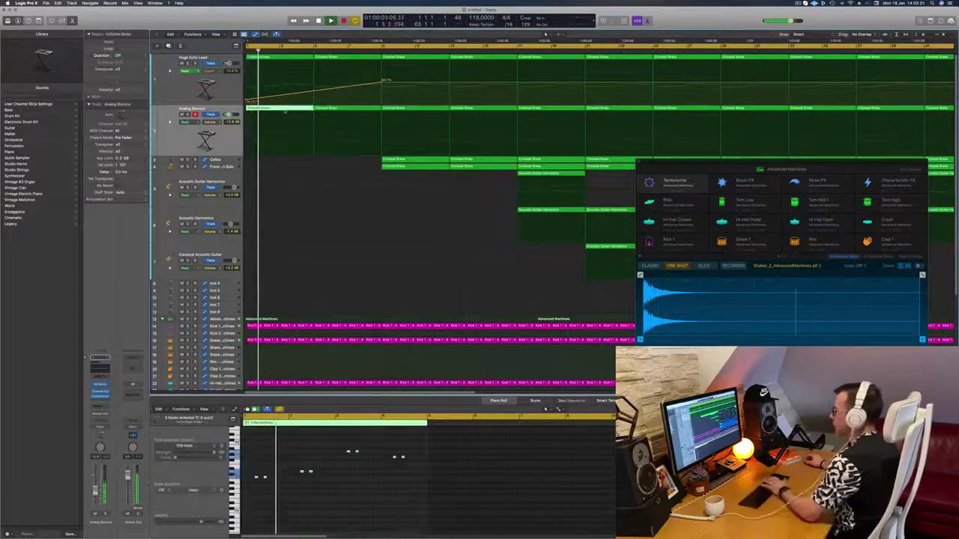
Delete the two Analog Bounce regions in bars 1–8 so the bass starts at bar 9
key("BackSpace")
key("BackSpace")
key("Escape")
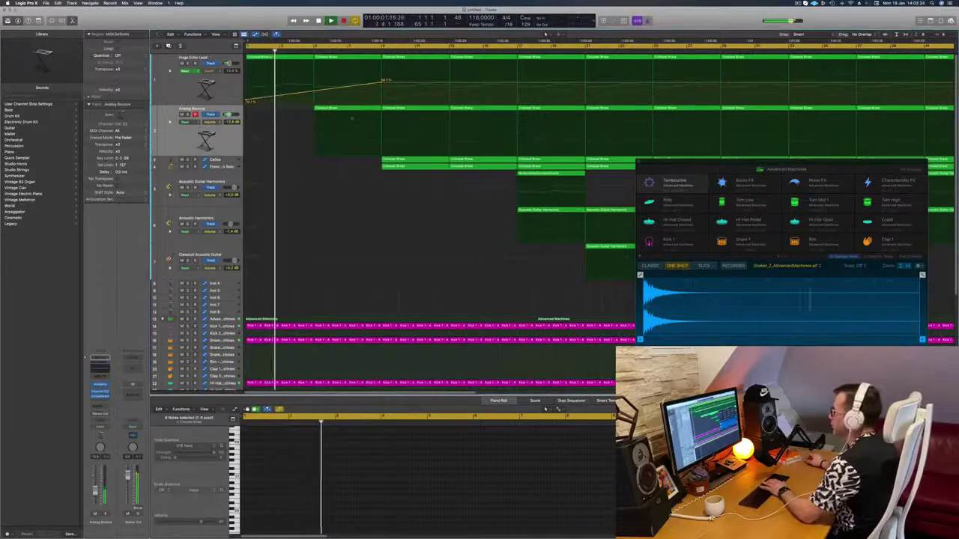
left_click(349, 108)
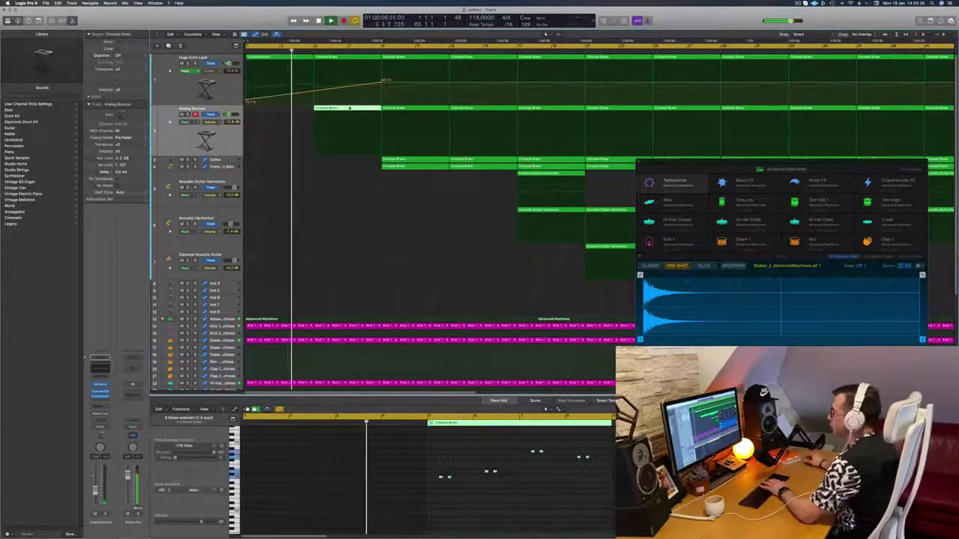
key("Delete")
Review the whole arrangement from the intro through the instrument and drum tracks during playback
scroll(320, 159, "down", 5)
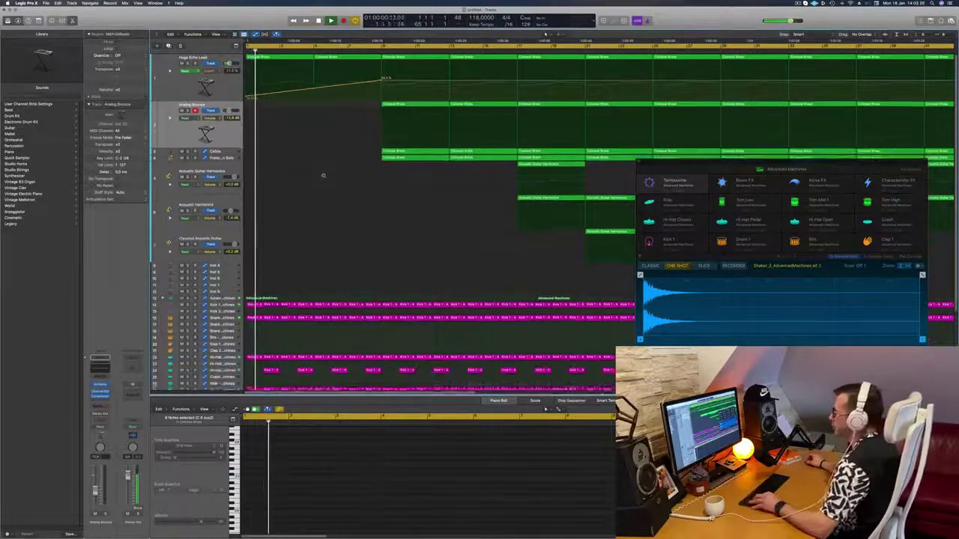
scroll(323, 180, "down", 1)
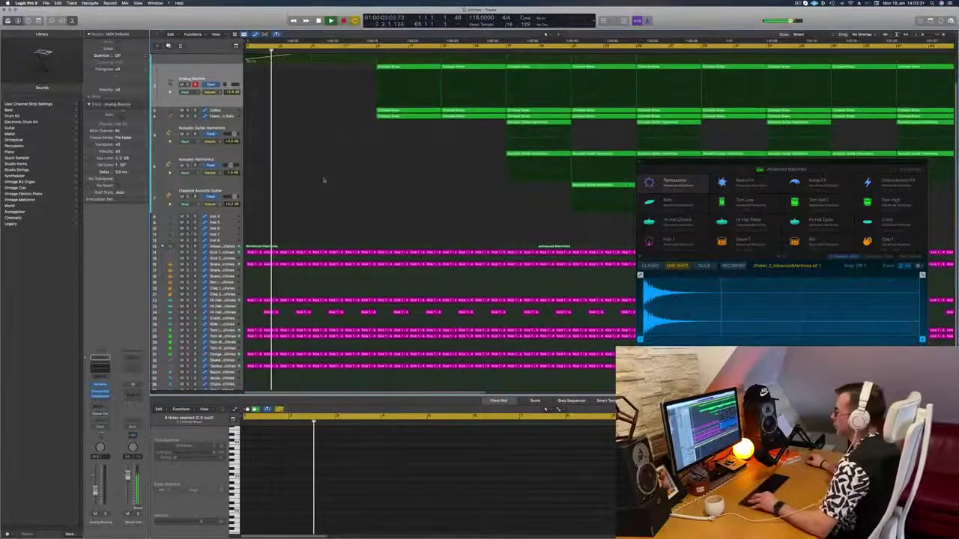
scroll(324, 218, "down", 3)
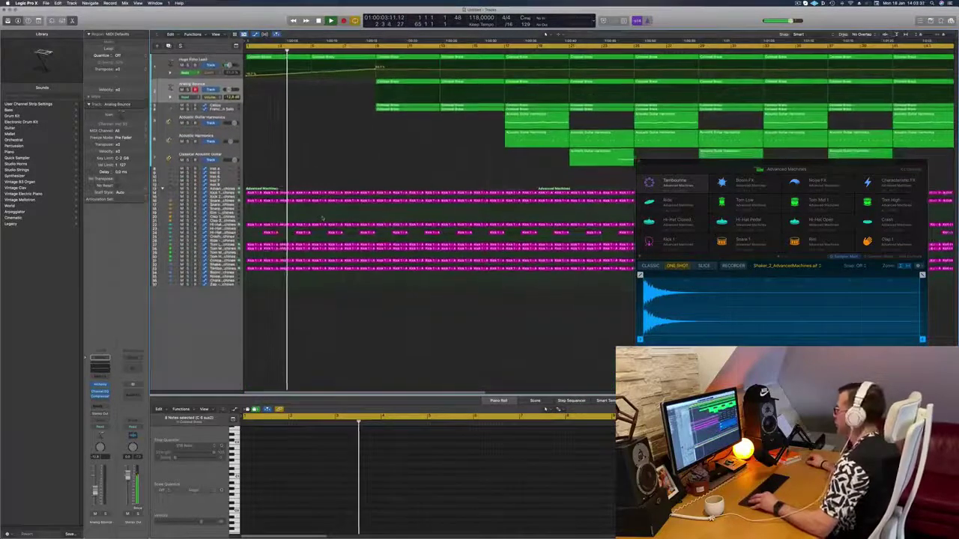
scroll(324, 218, "left", 3)
scroll(324, 218, "left", 5)
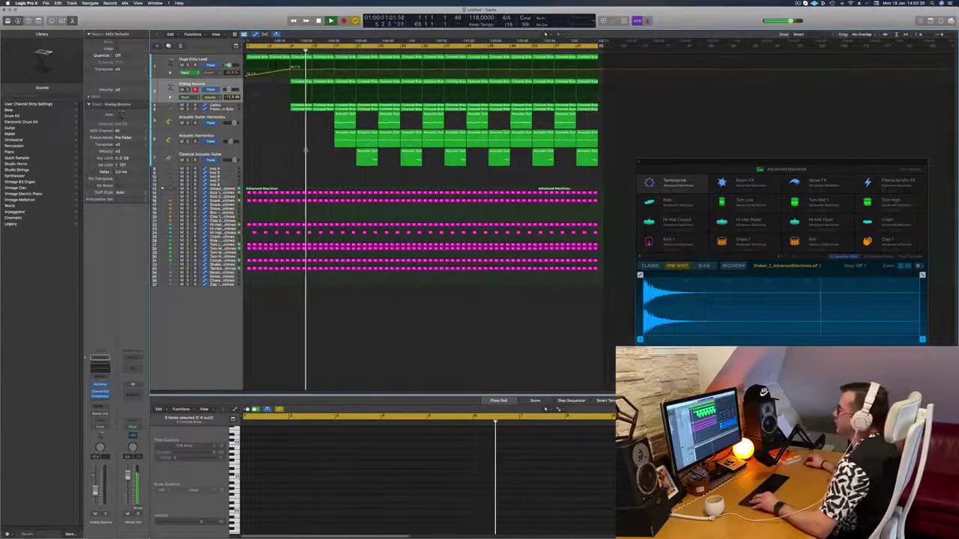
scroll(338, 154, "up", 8)
scroll(338, 154, "up", 6)
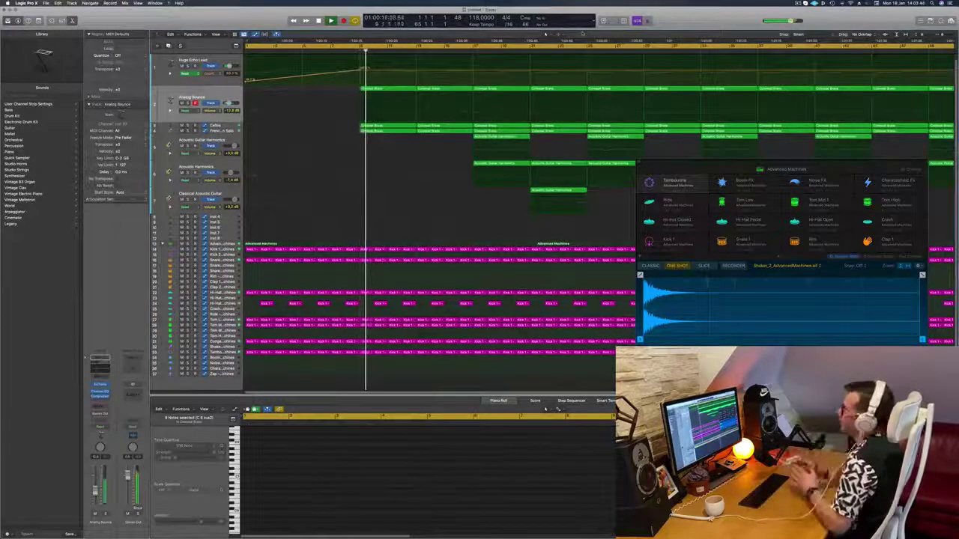
key("z")
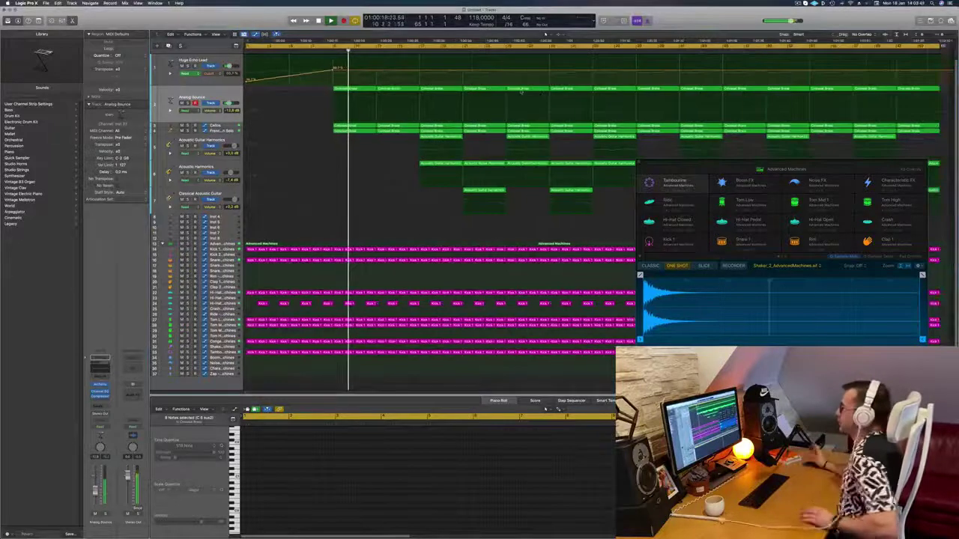